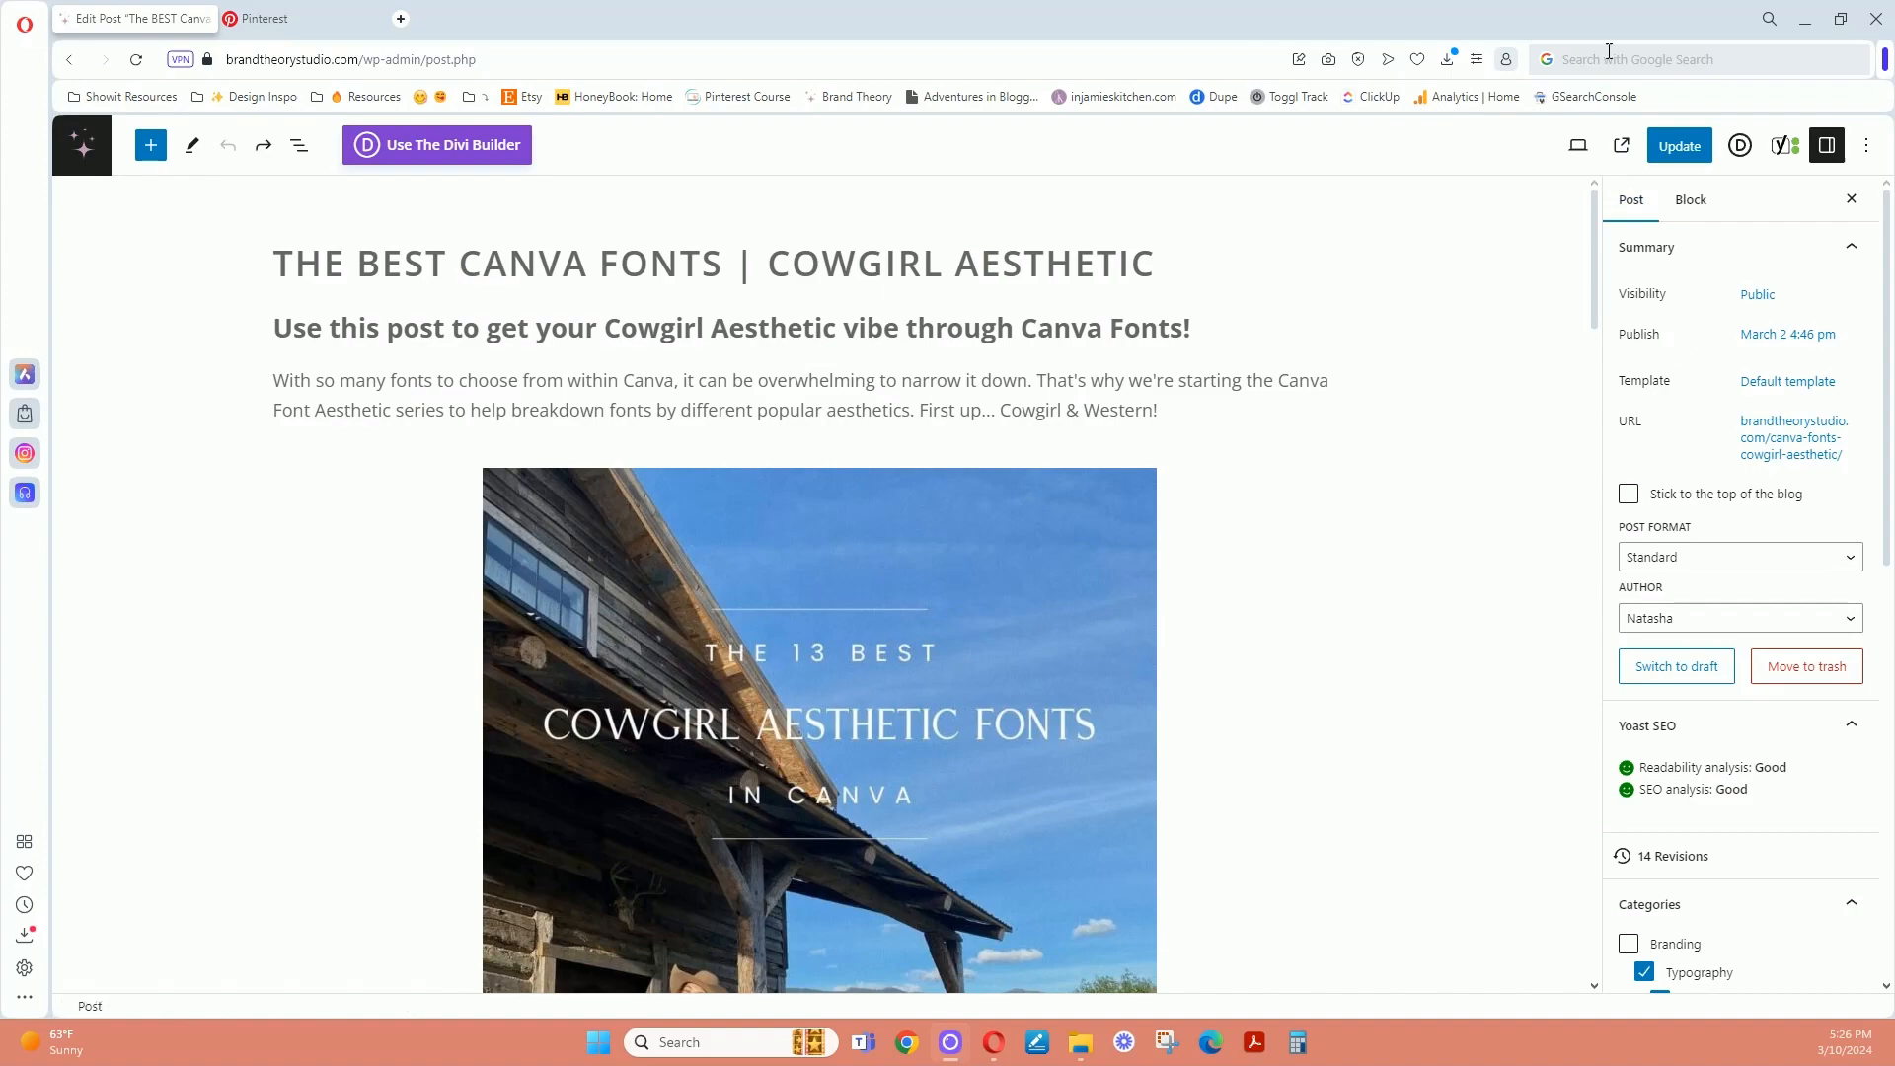
# Look through the Cowgirl Aesthetic post's title, introduction, cover image and first text sections
pyautogui.moveTo(1599, 234)
pyautogui.mouseDown()
pyautogui.moveTo(1571, 665)
pyautogui.moveTo(1605, 447)
pyautogui.moveTo(1605, 201)
pyautogui.mouseUp()
pyautogui.click(648, 448)
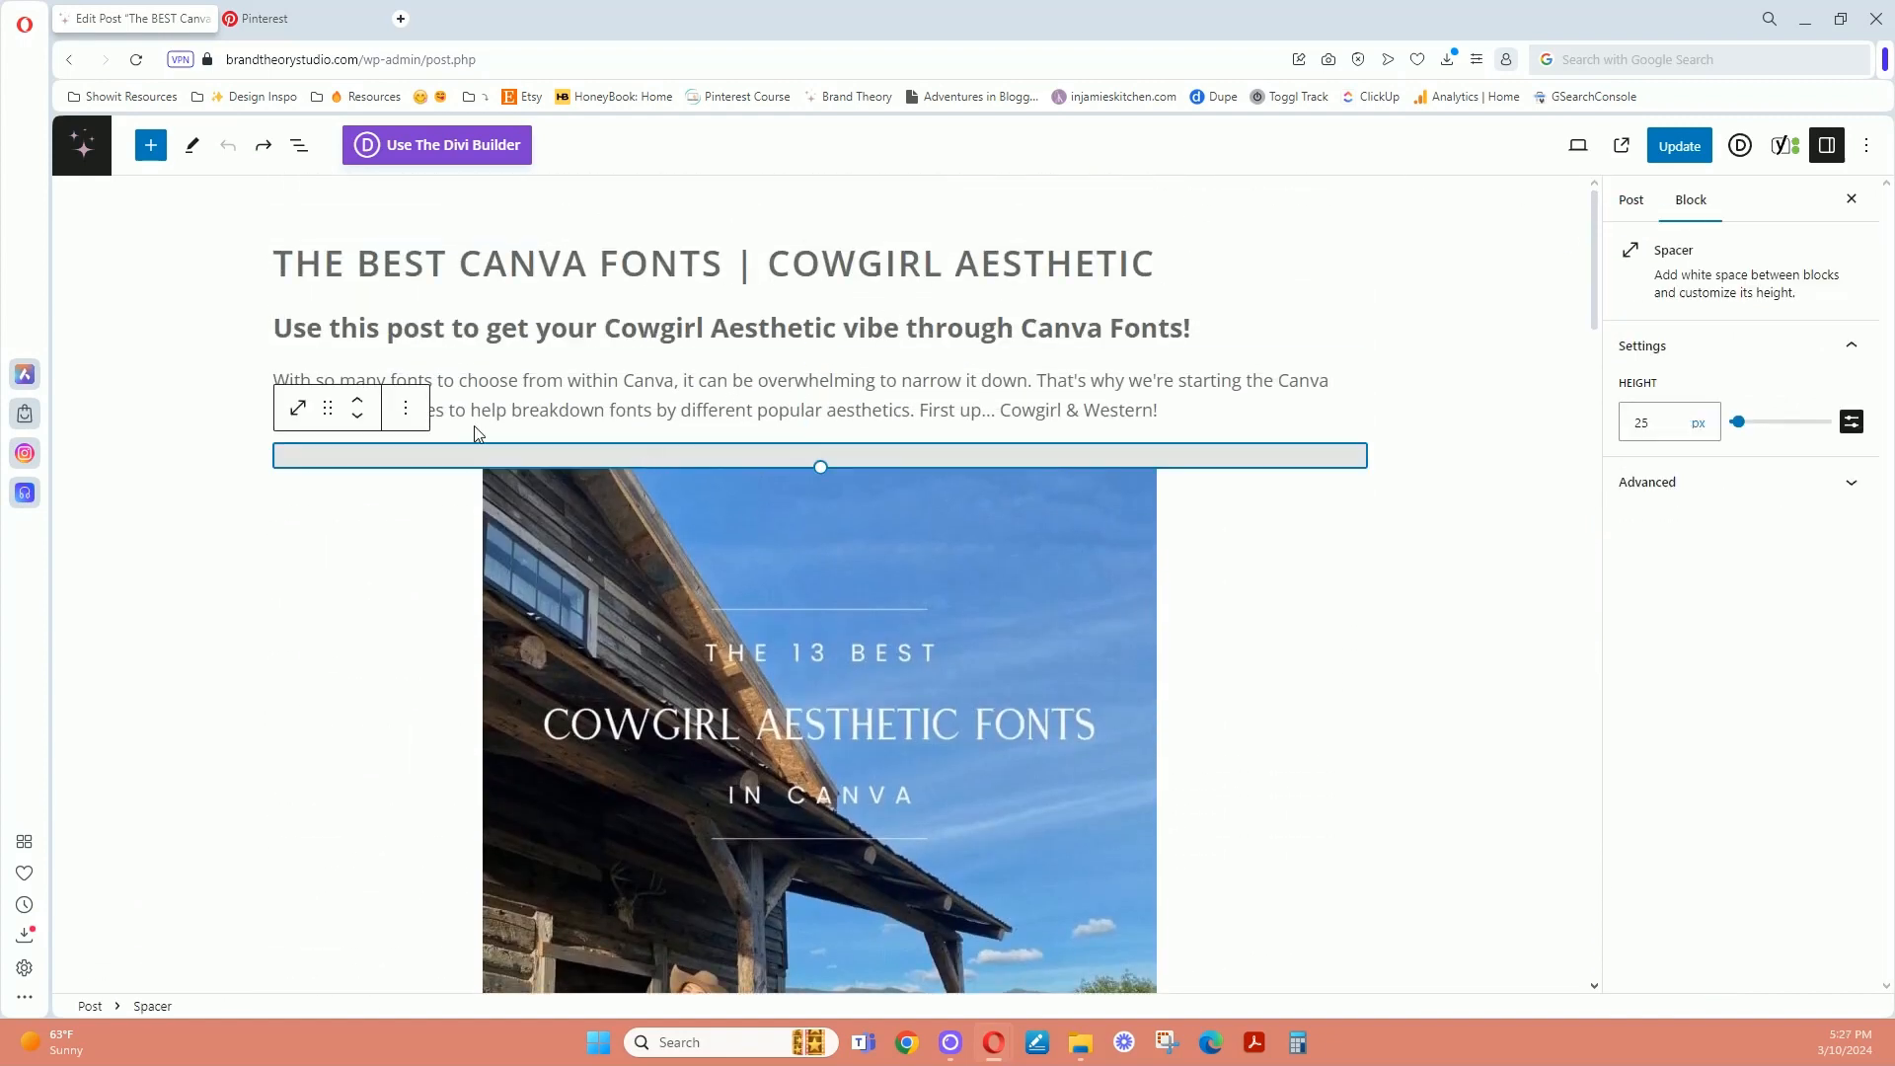
pyautogui.scroll(-15, 474, 616)
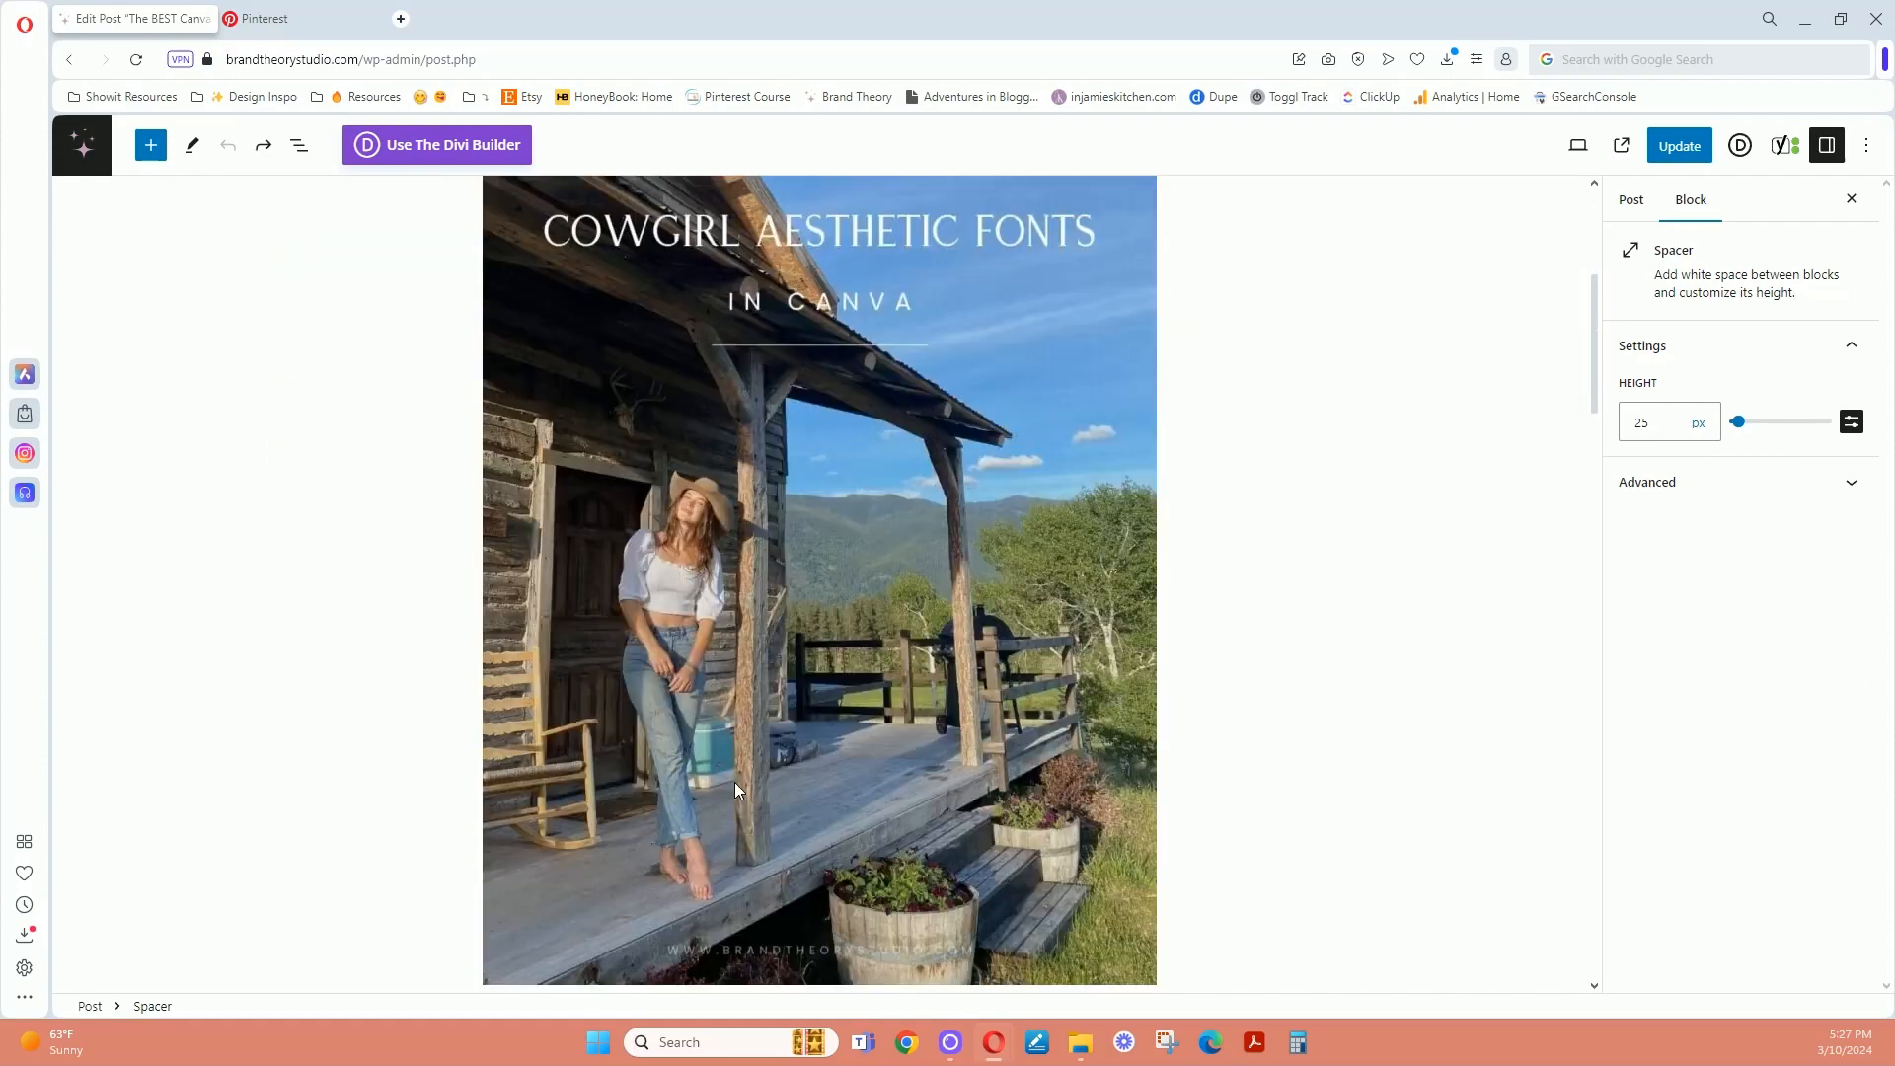
pyautogui.scroll(1, 541, 429)
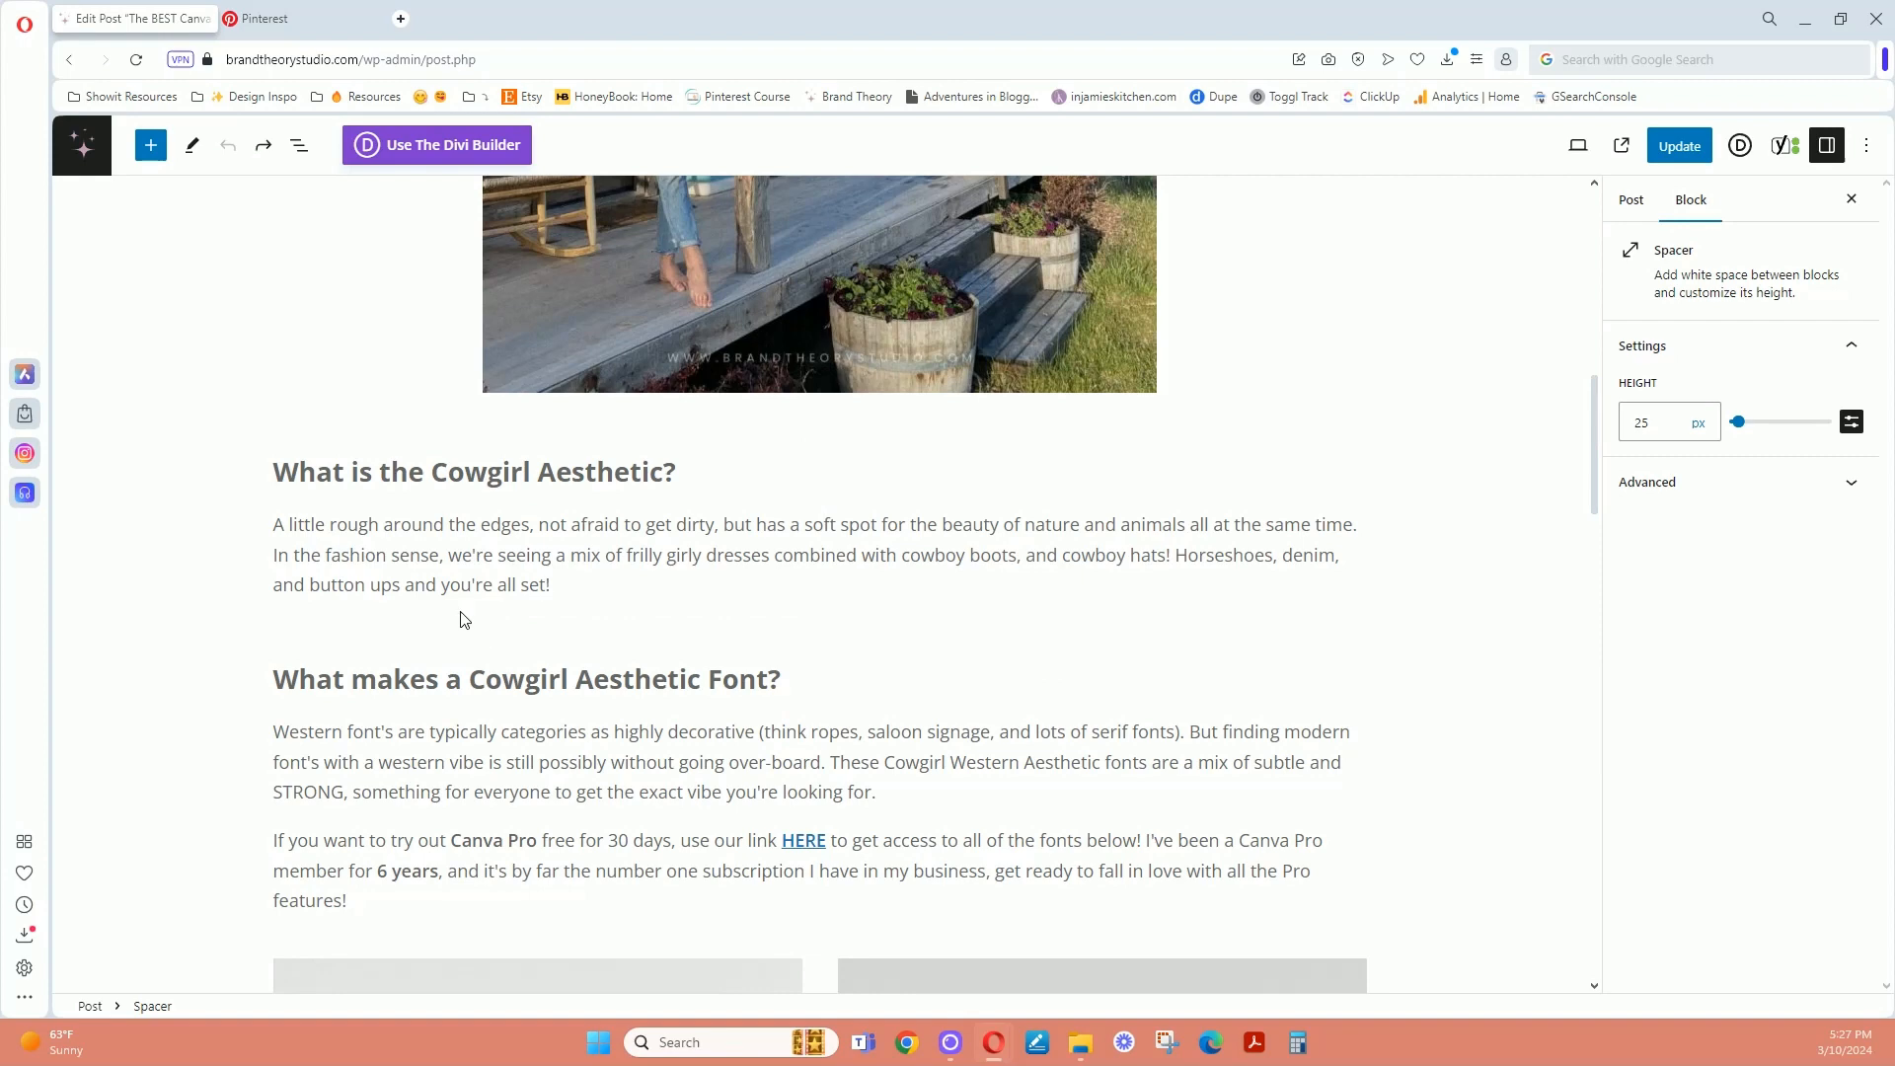
pyautogui.scroll(-1, 557, 646)
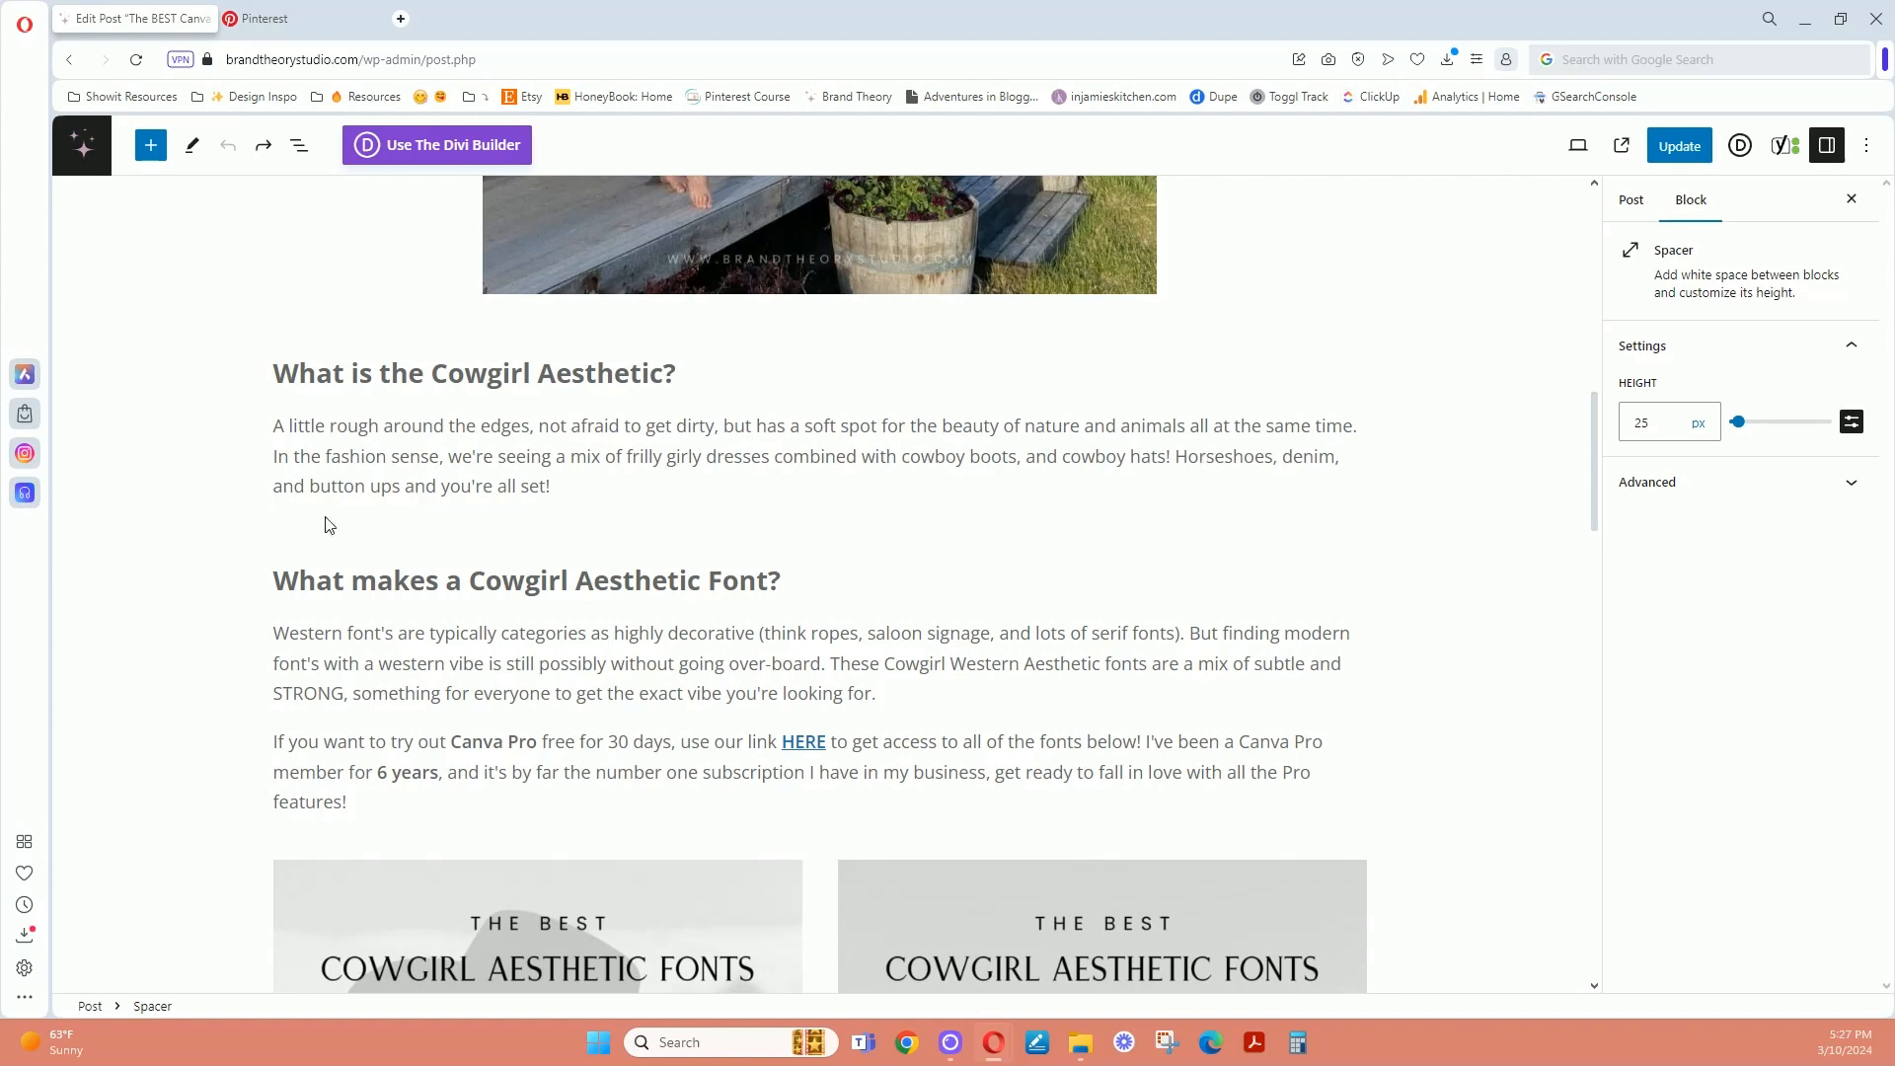
pyautogui.scroll(10, 601, 528)
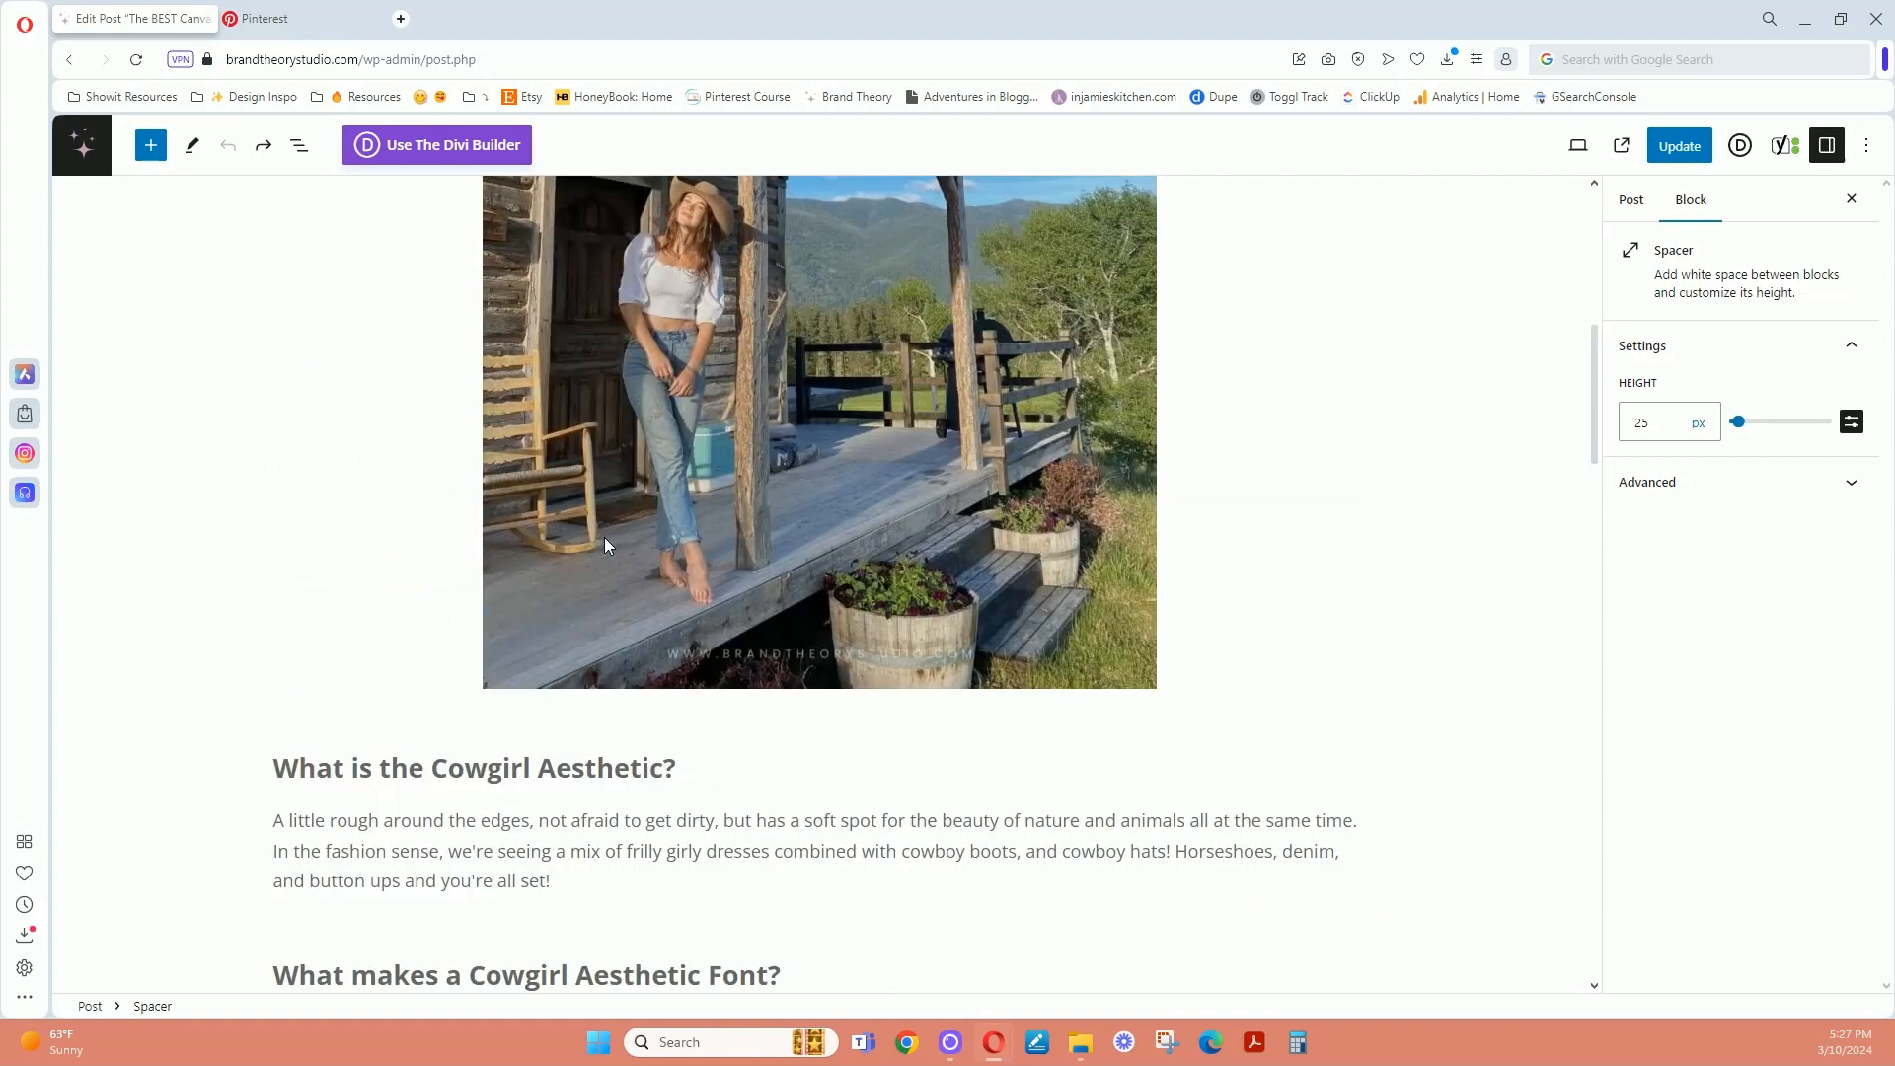
pyautogui.scroll(3, 595, 521)
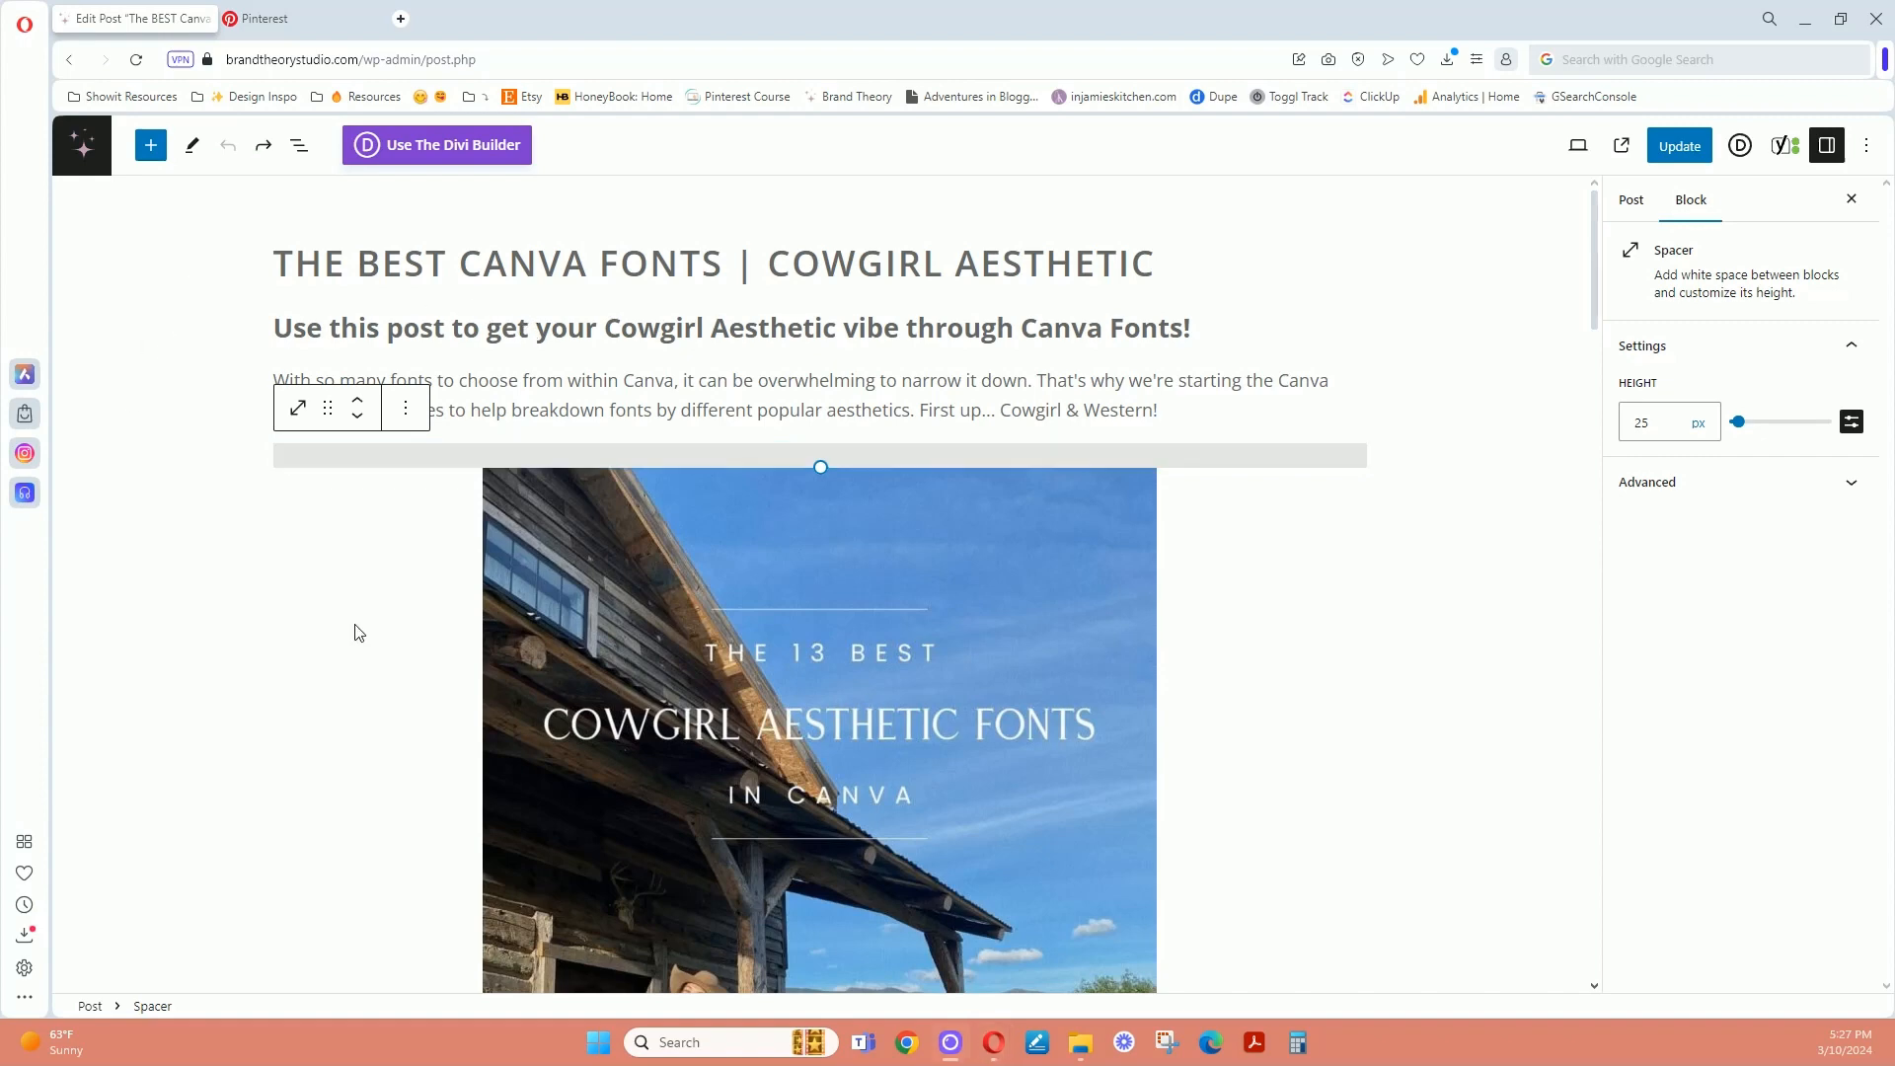
pyautogui.click(431, 300)
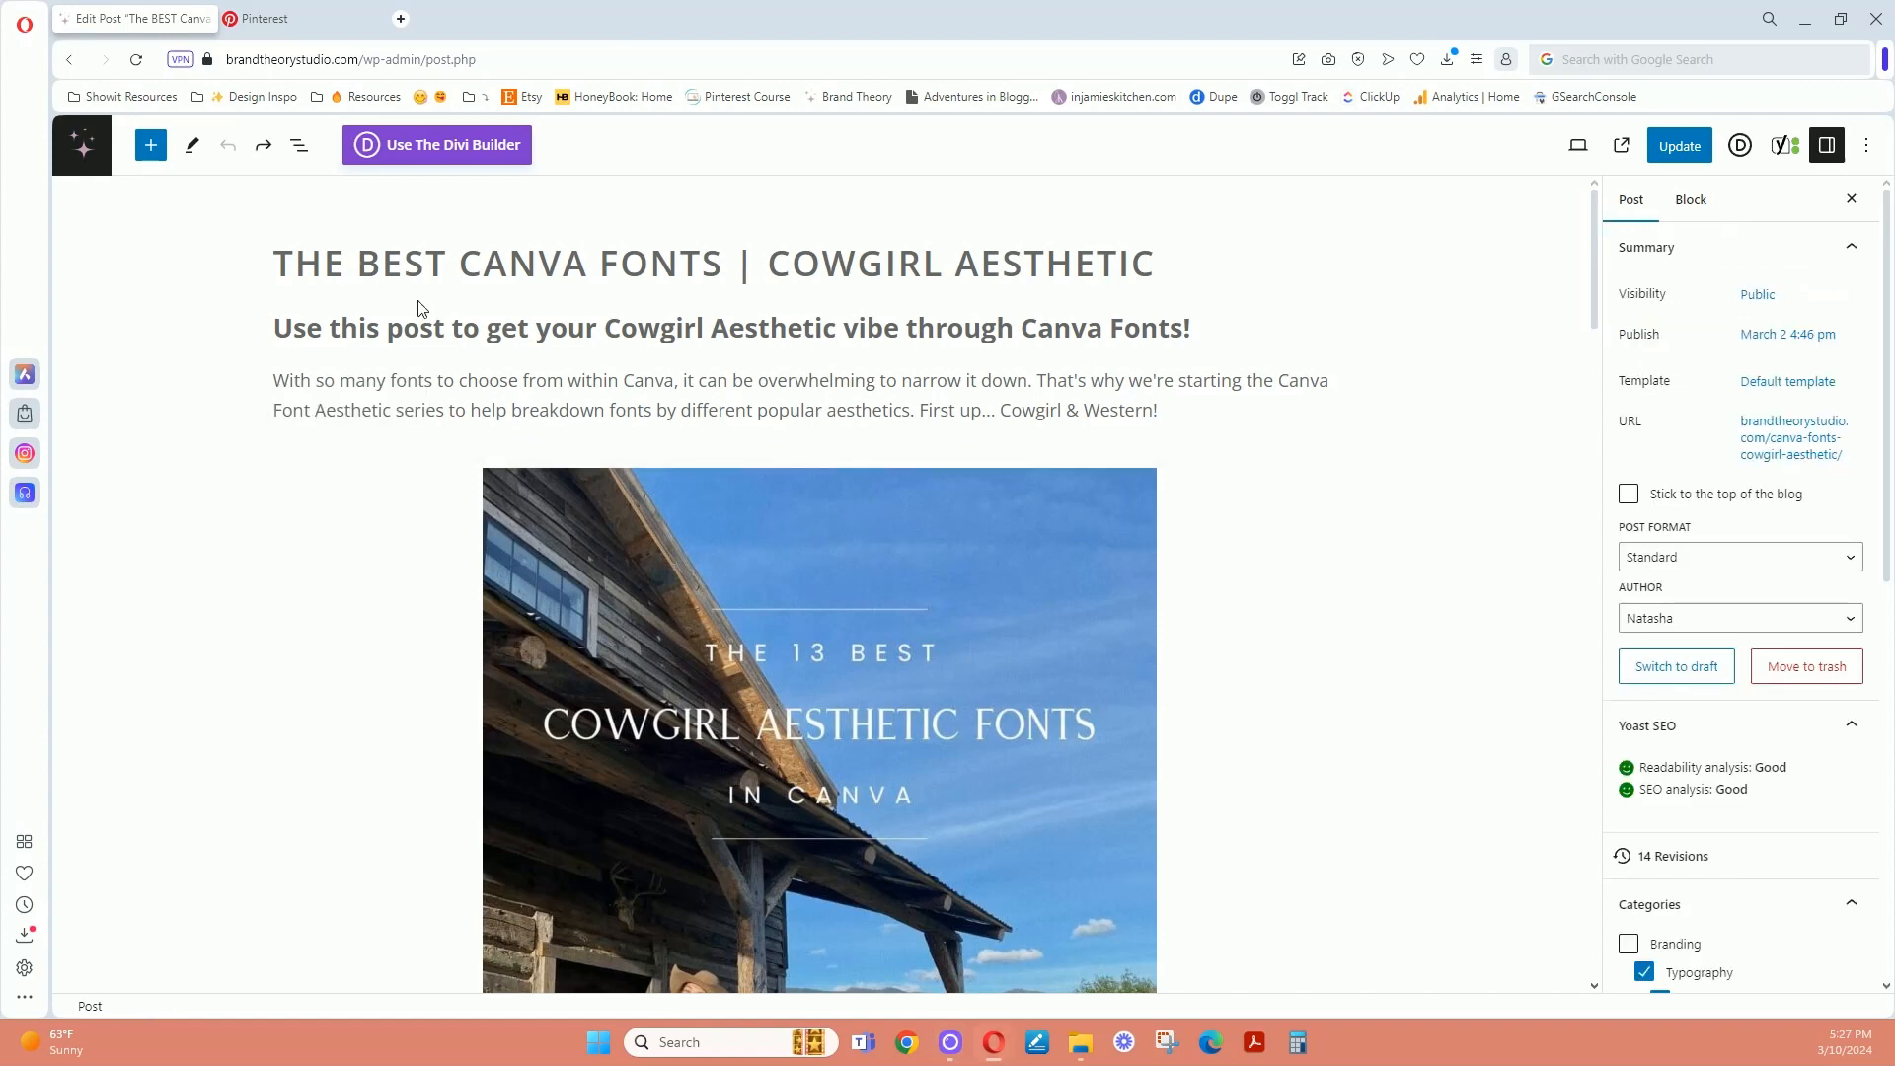
# Group the post's opening heading block, and move all the remaining content blocks into that group
pyautogui.click(300, 148)
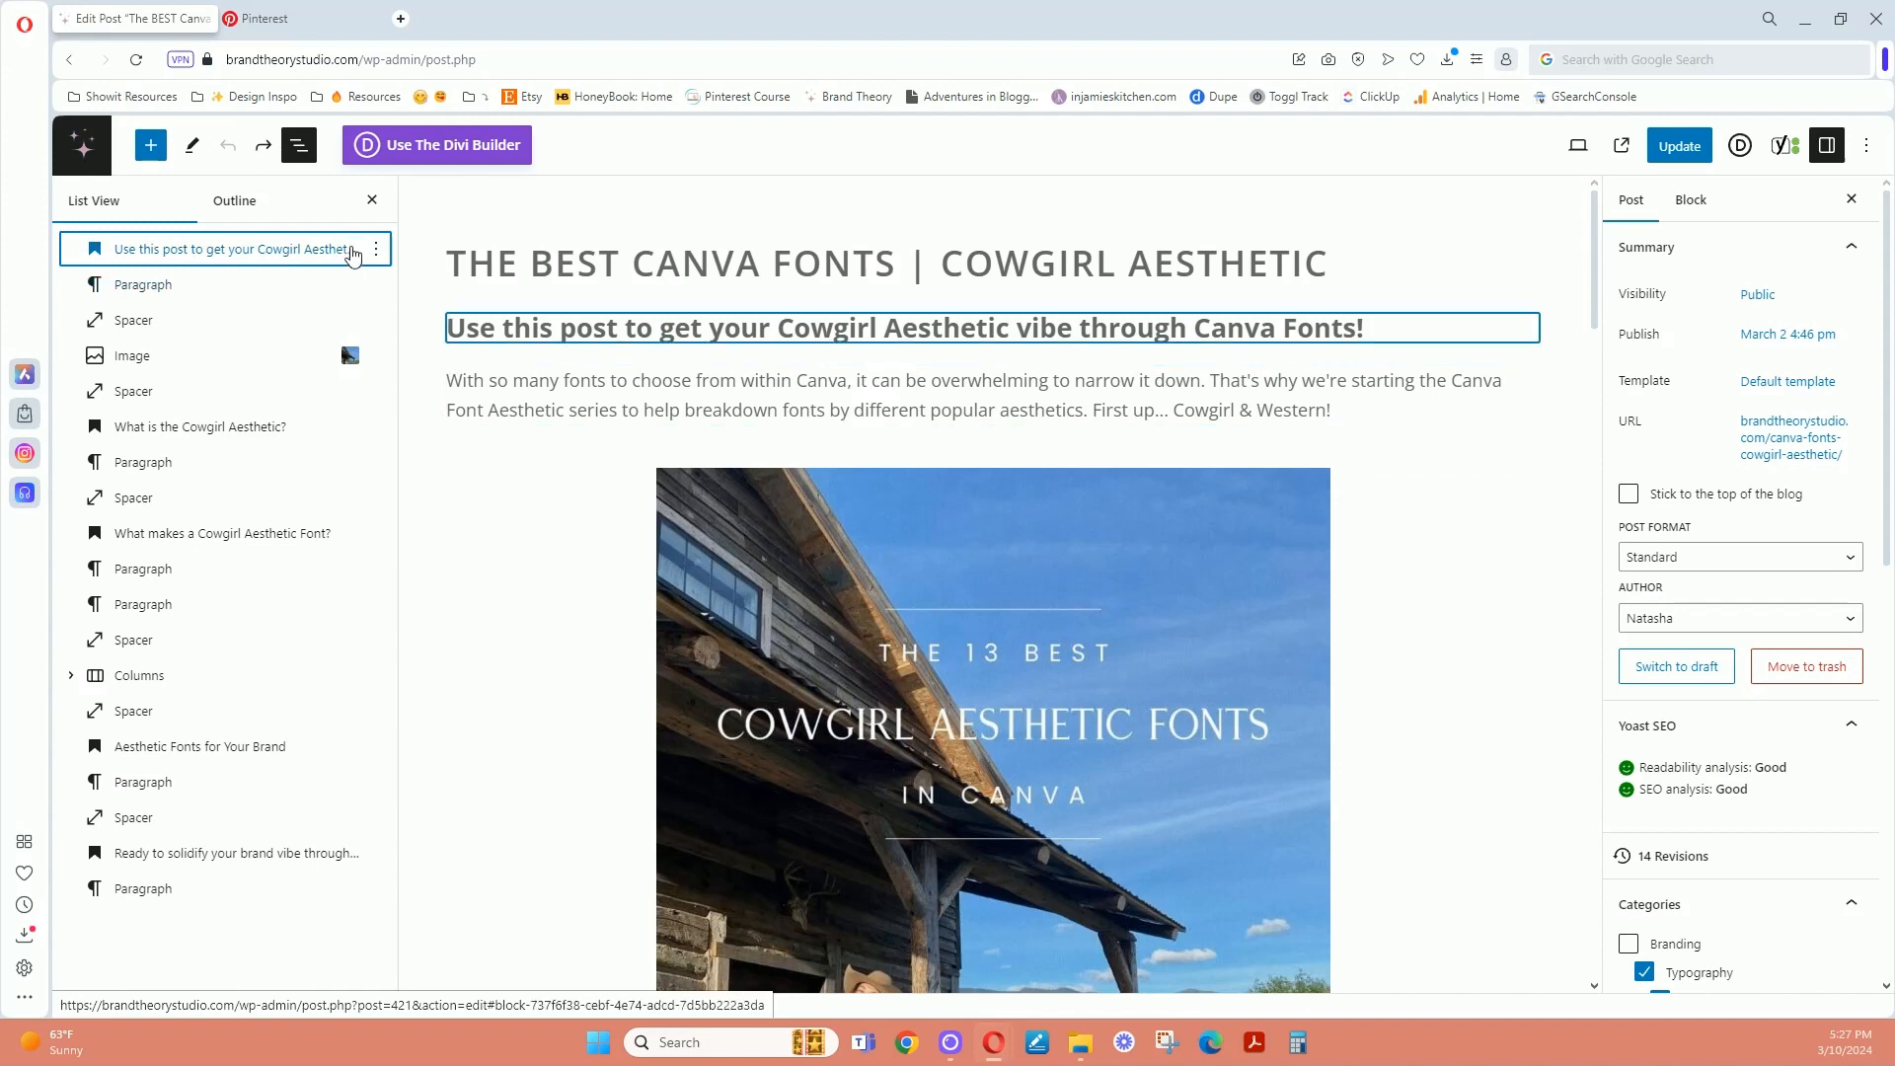
pyautogui.moveTo(783, 347)
pyautogui.click(123, 253)
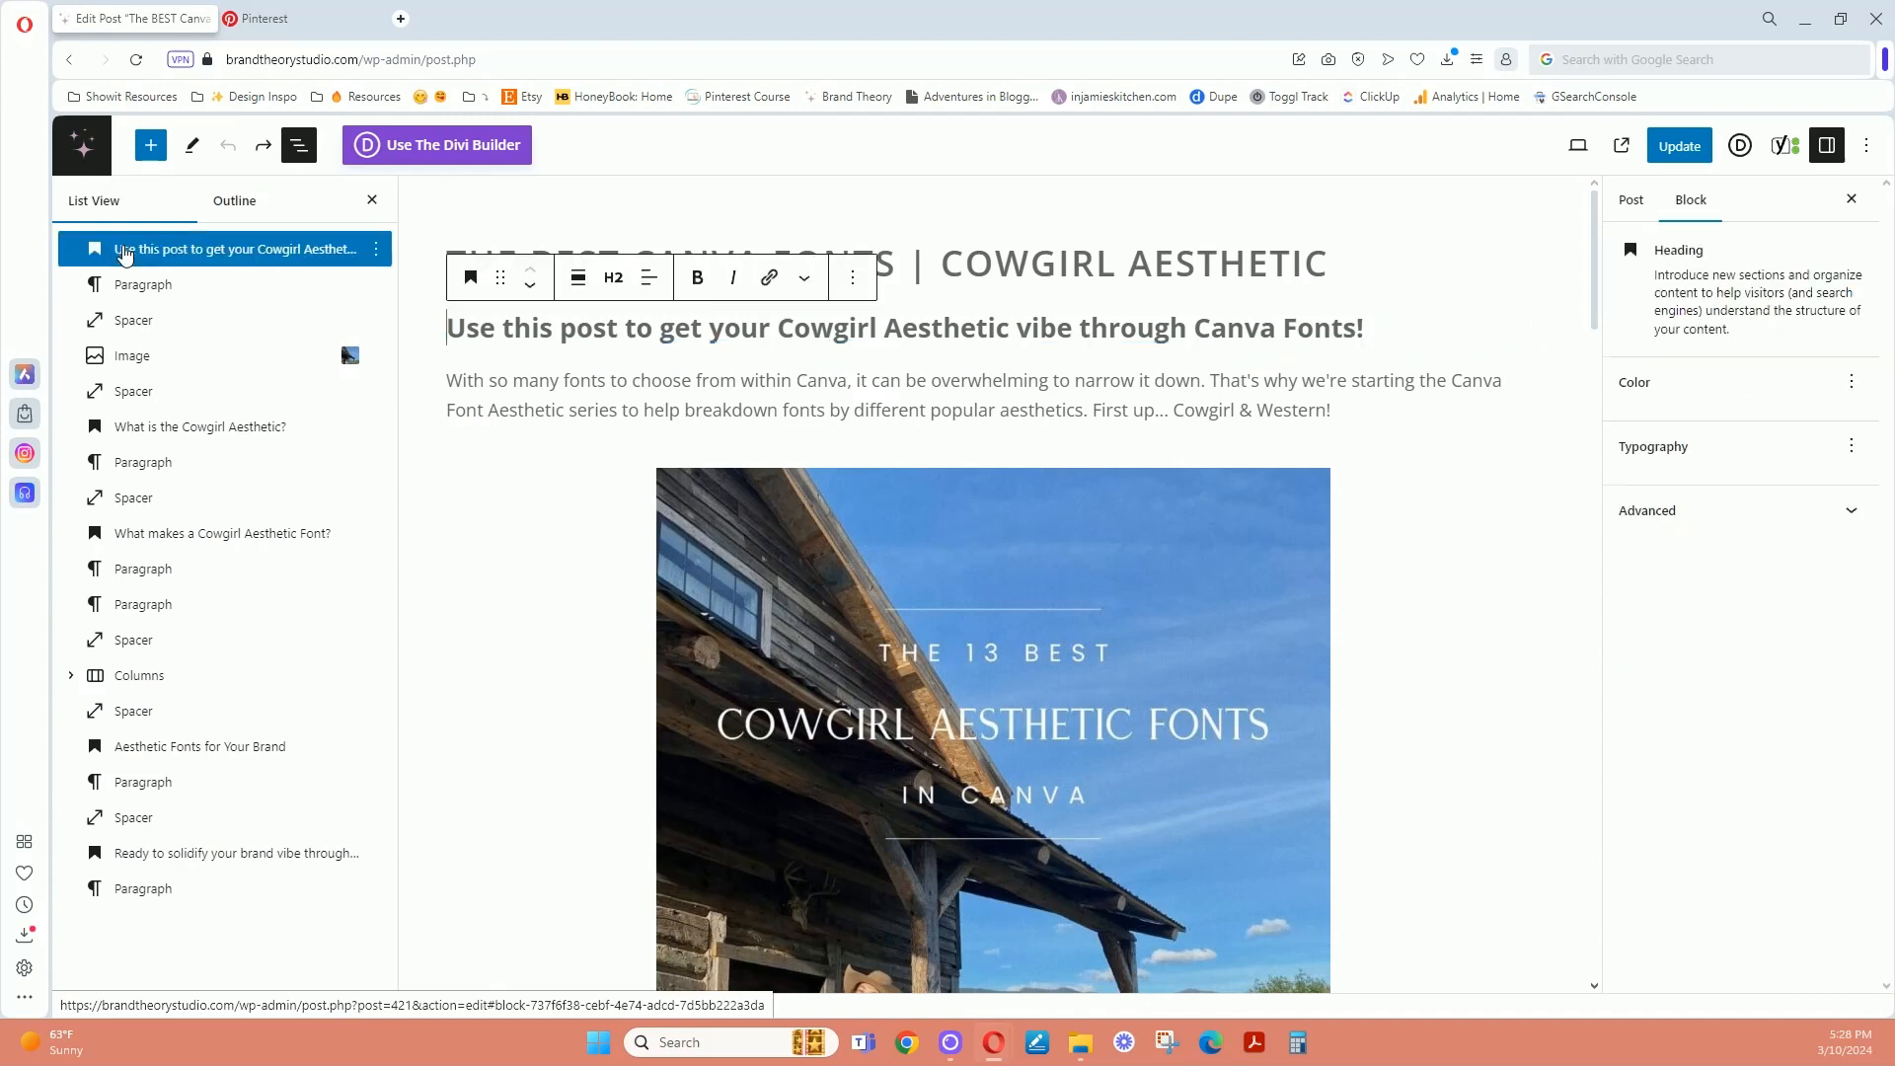
pyautogui.click(376, 250)
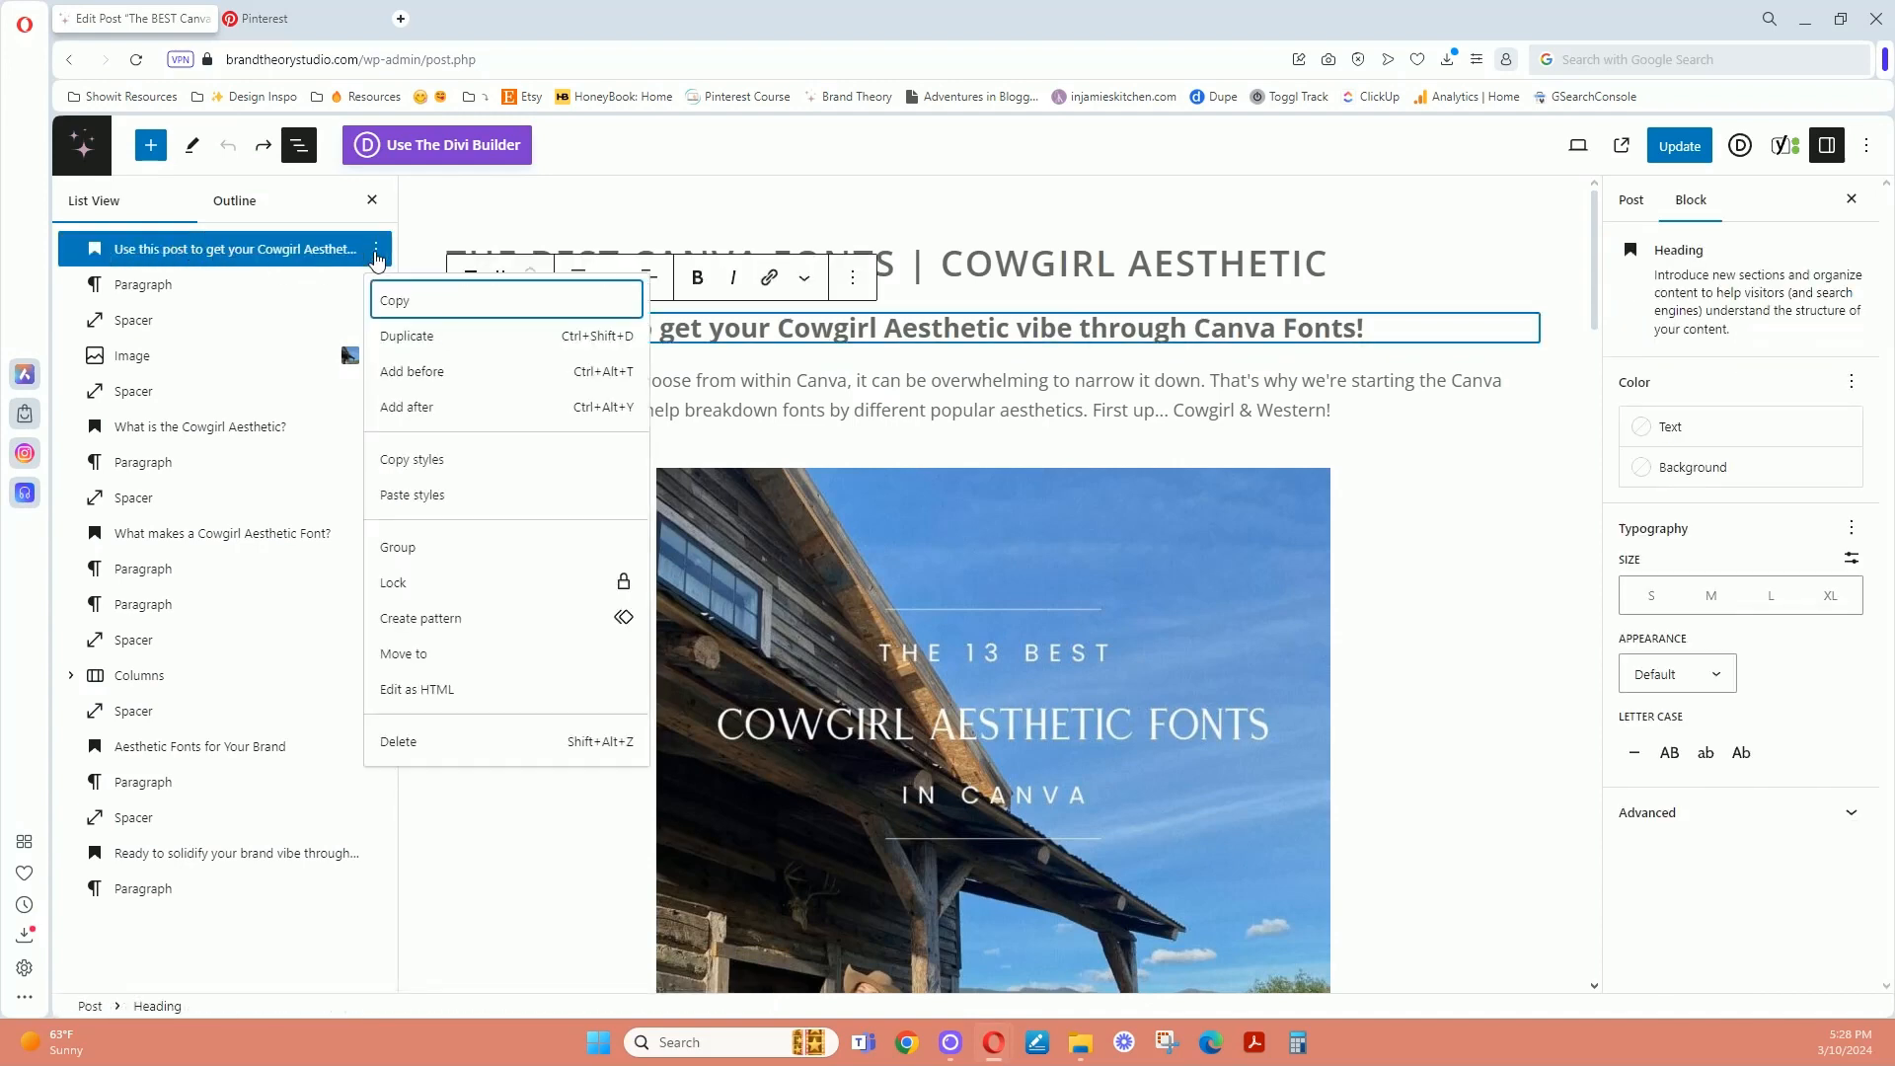
pyautogui.click(408, 550)
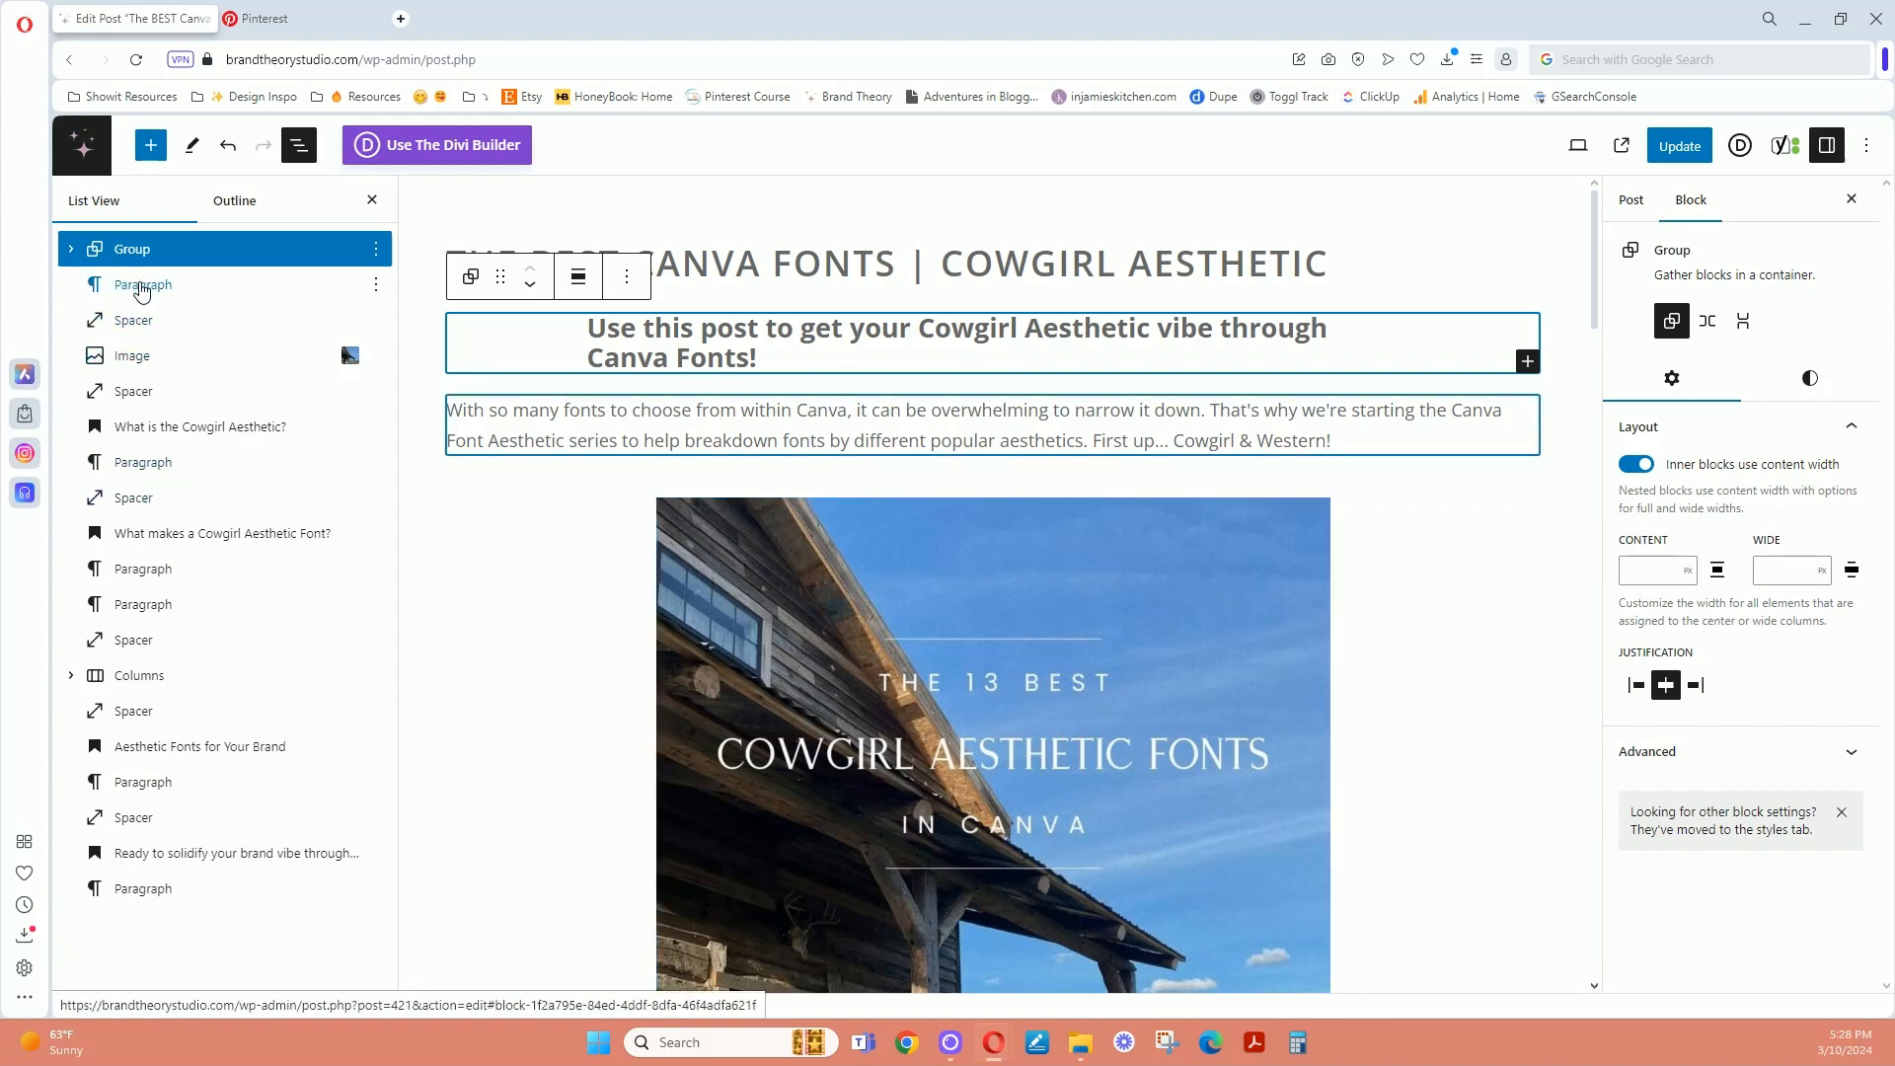
pyautogui.moveTo(141, 286); pyautogui.dragTo(151, 260)
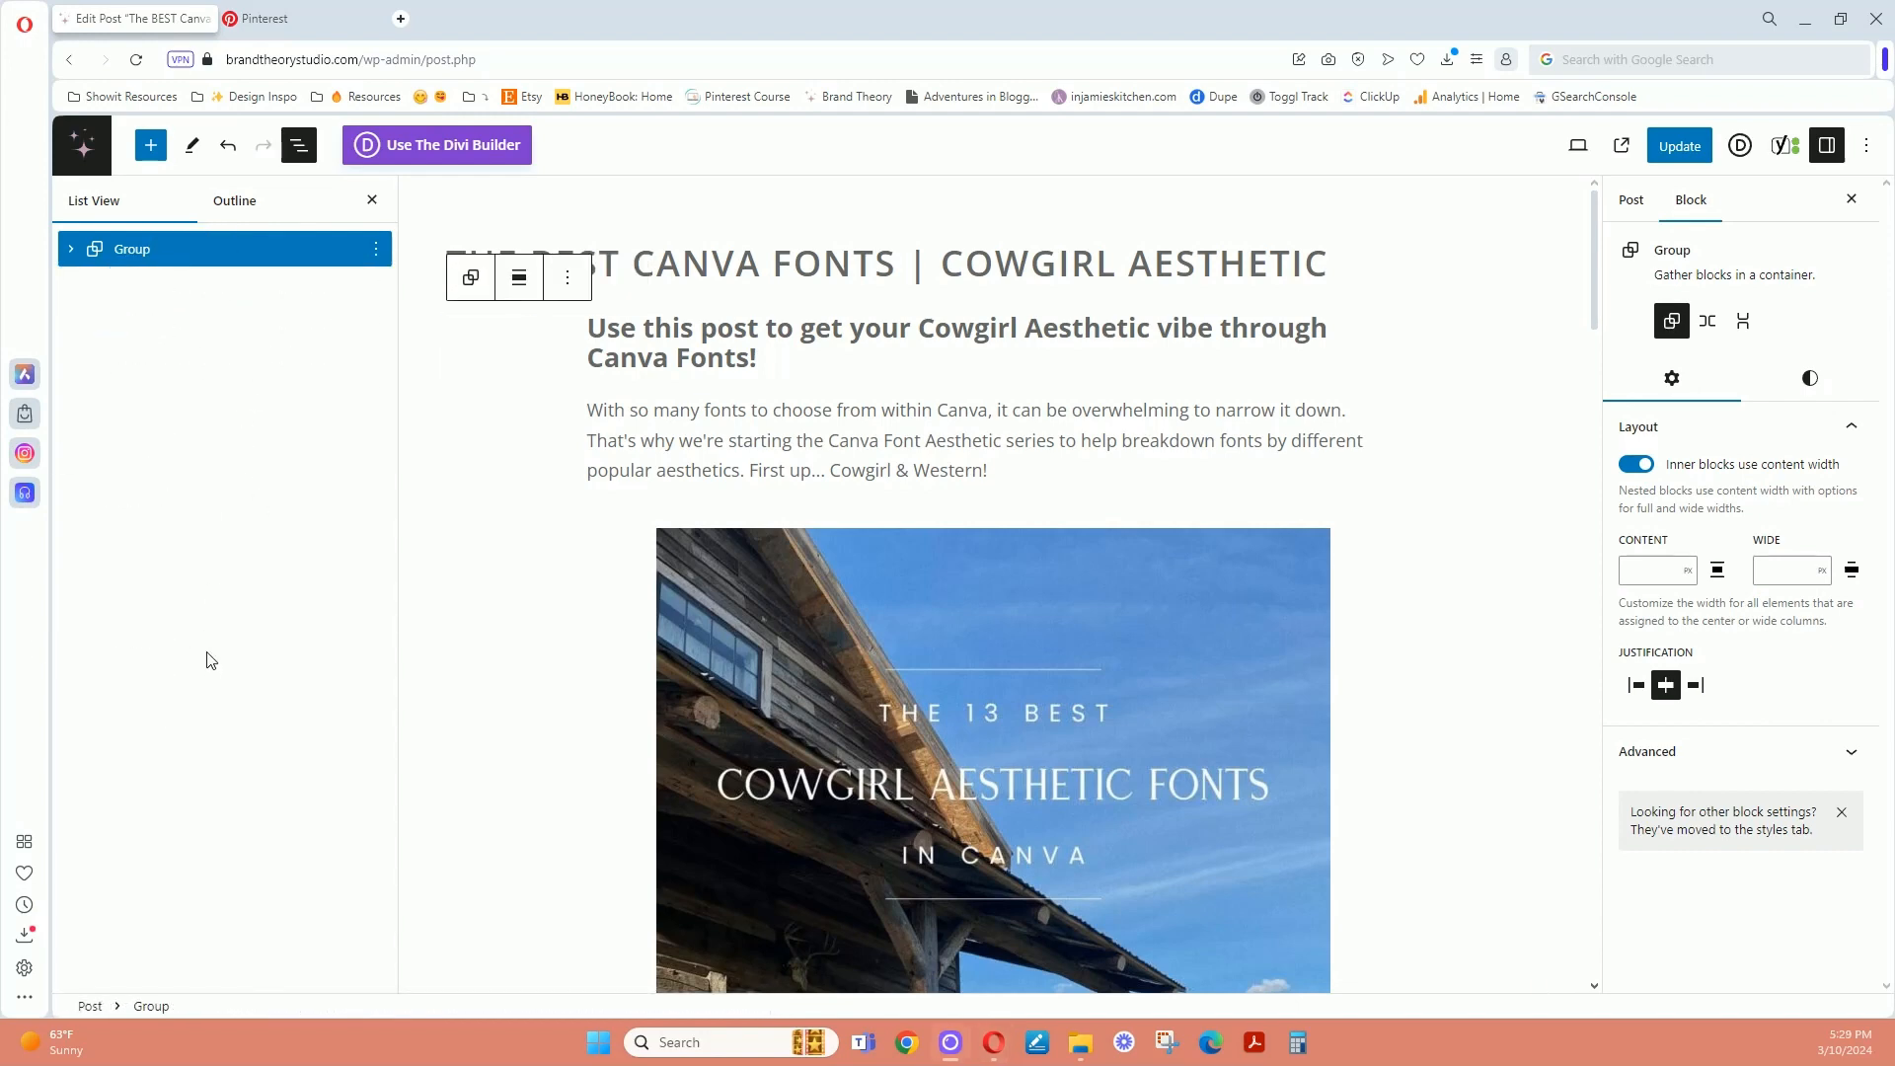
pyautogui.click(72, 249)
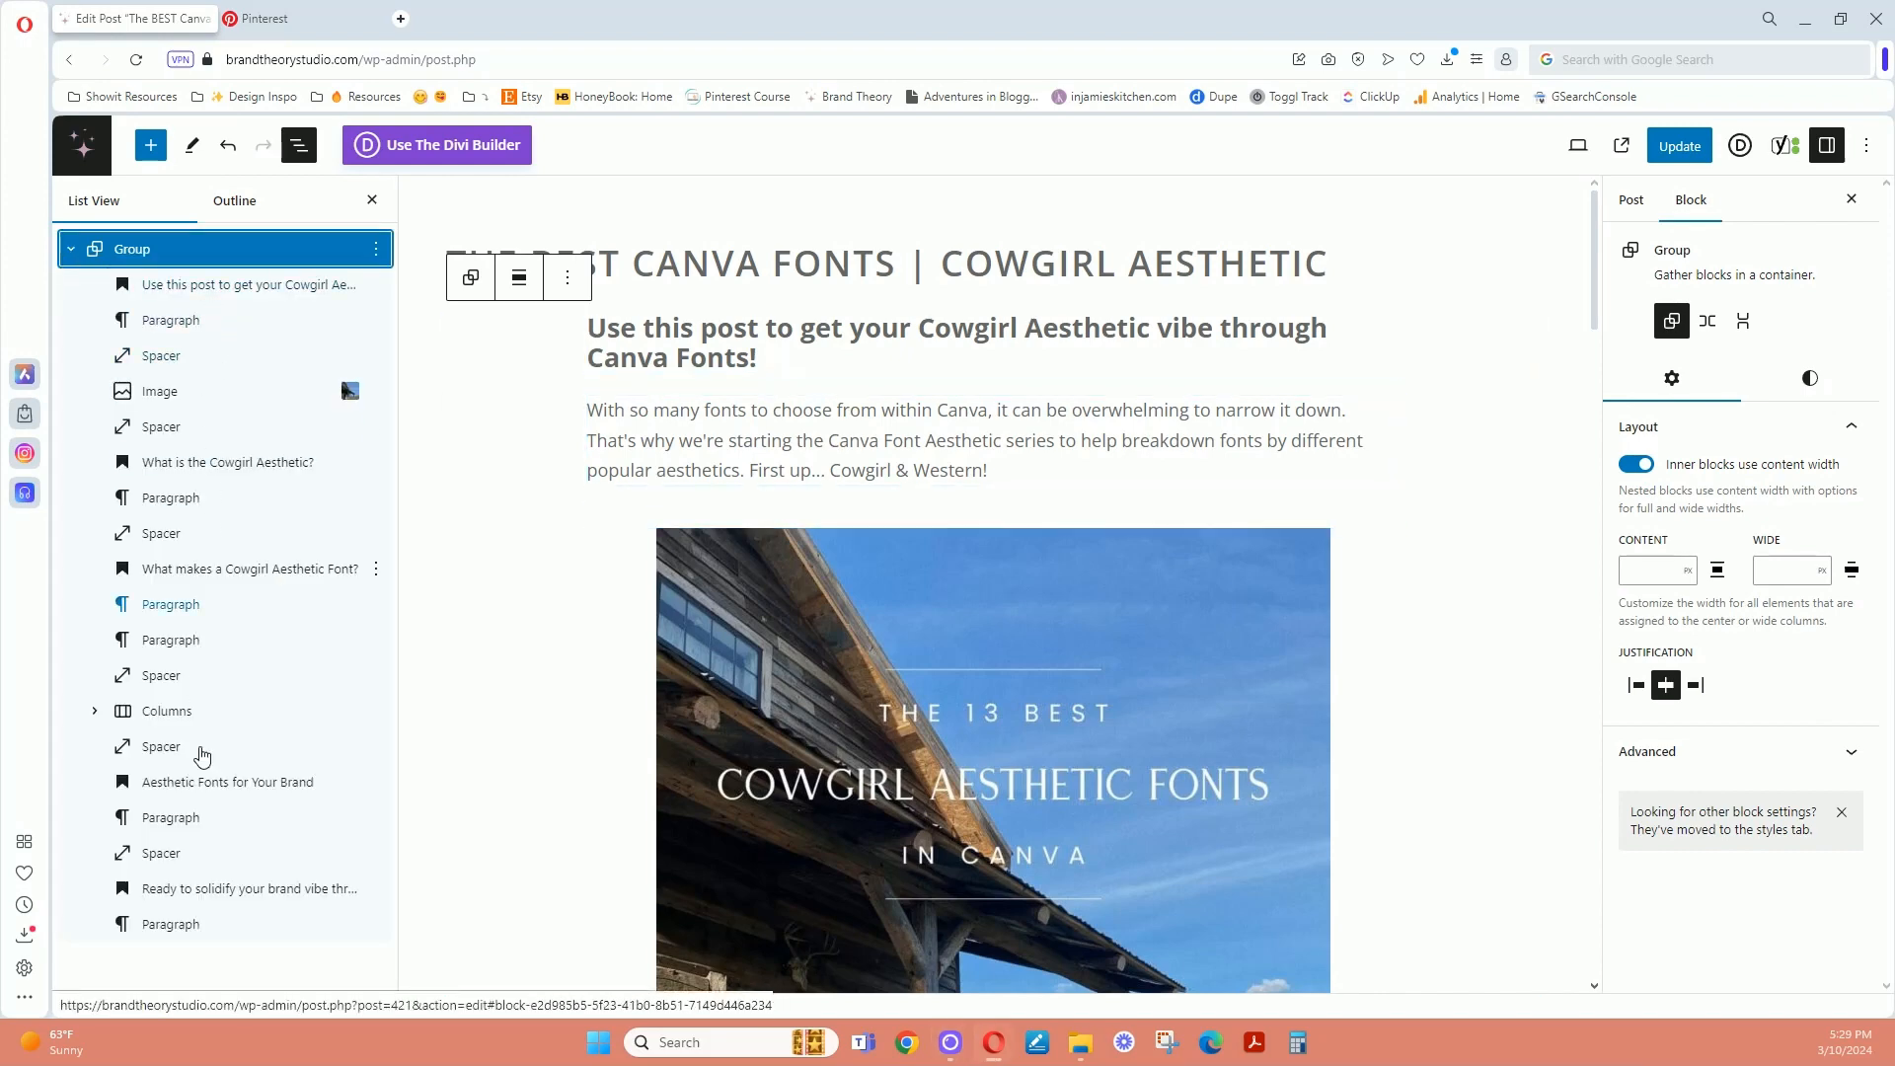
# Create an unsynced pattern named "Canva Fonts Series" from the group, without assigning a category
pyautogui.click(377, 252)
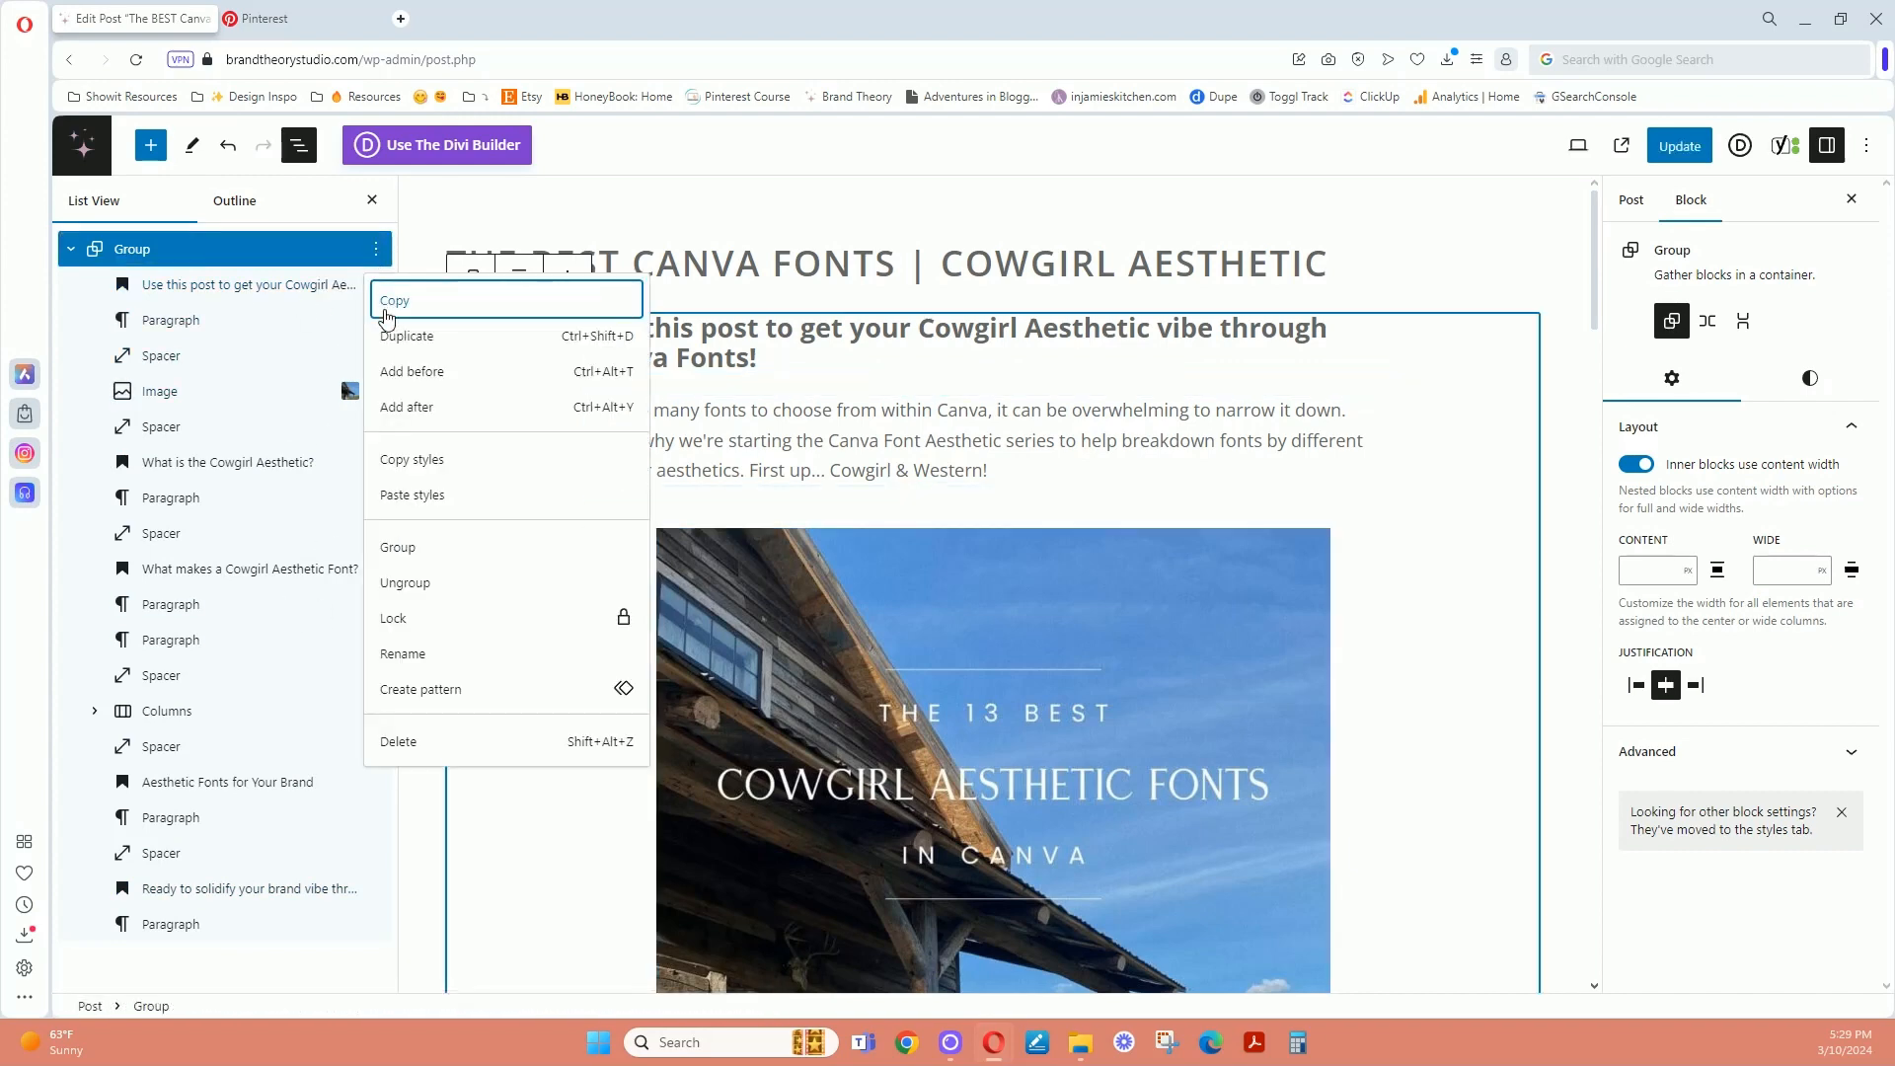
pyautogui.click(446, 691)
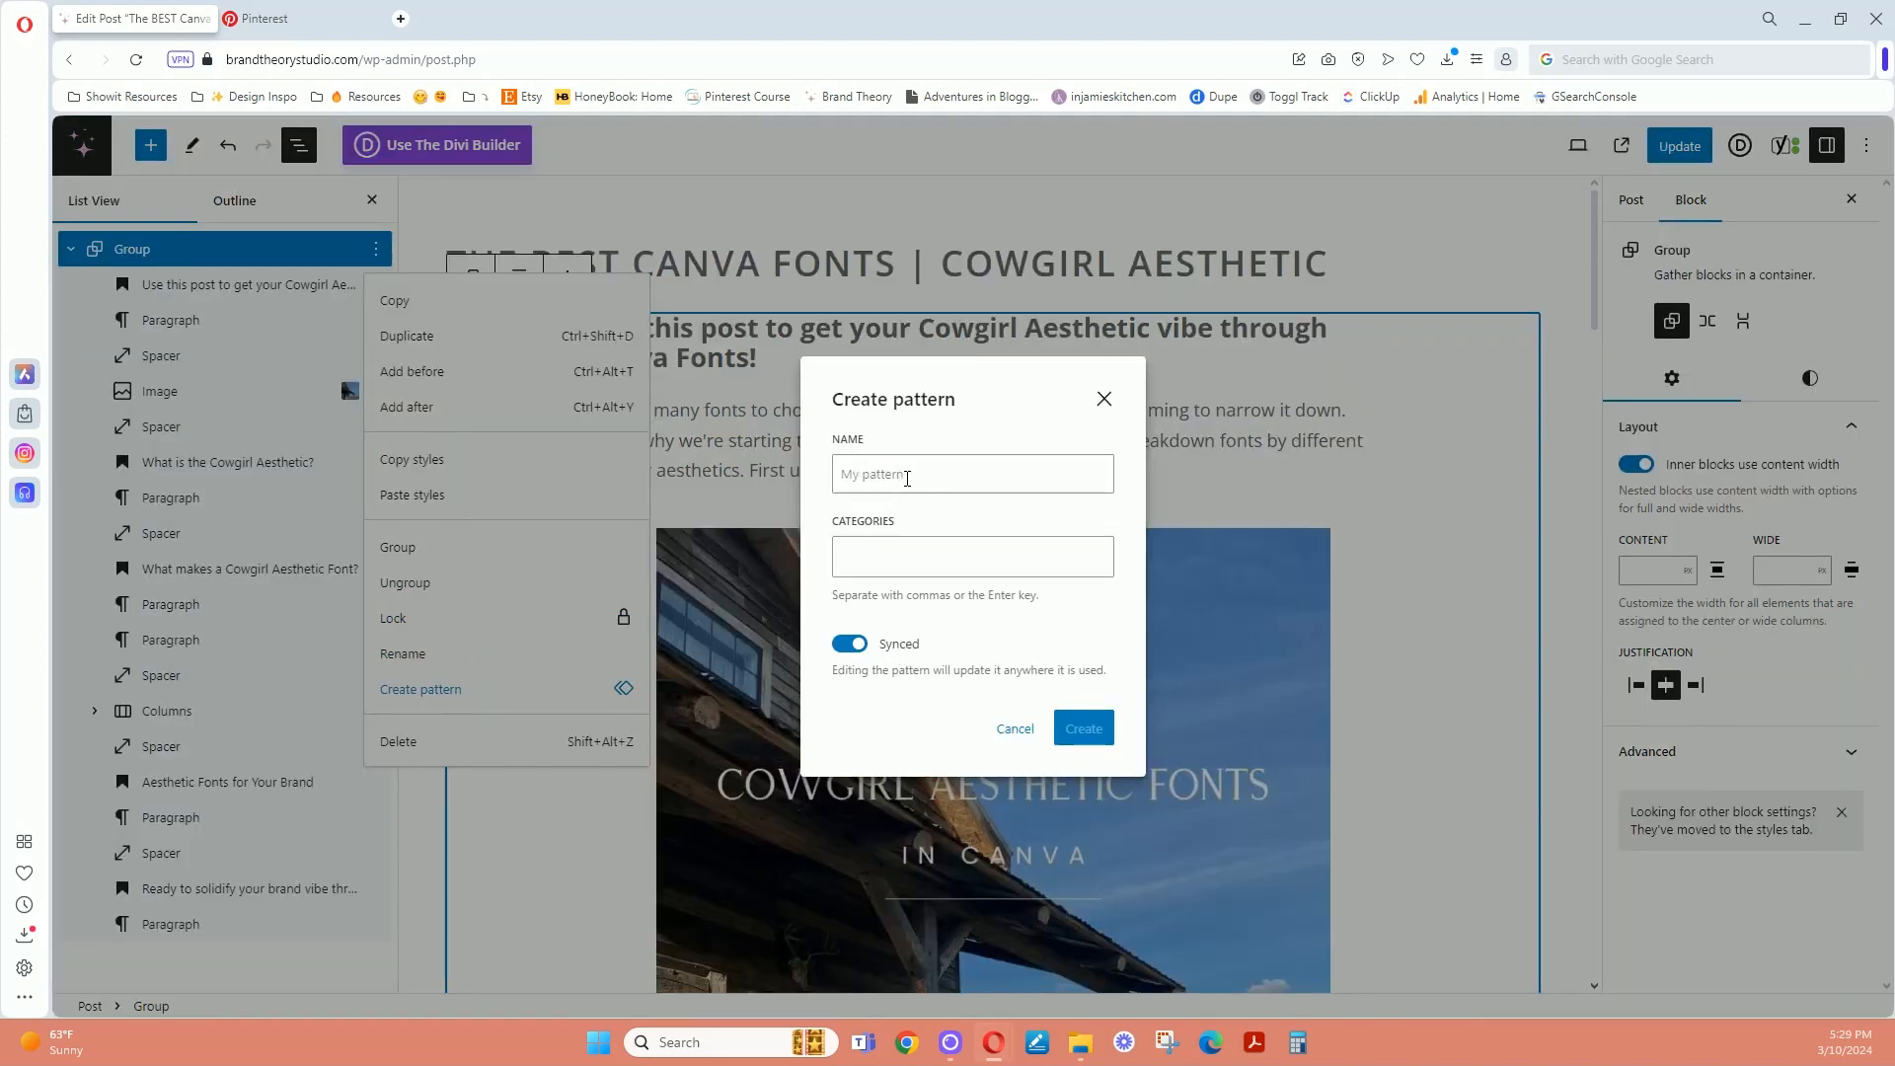
pyautogui.click(907, 475)
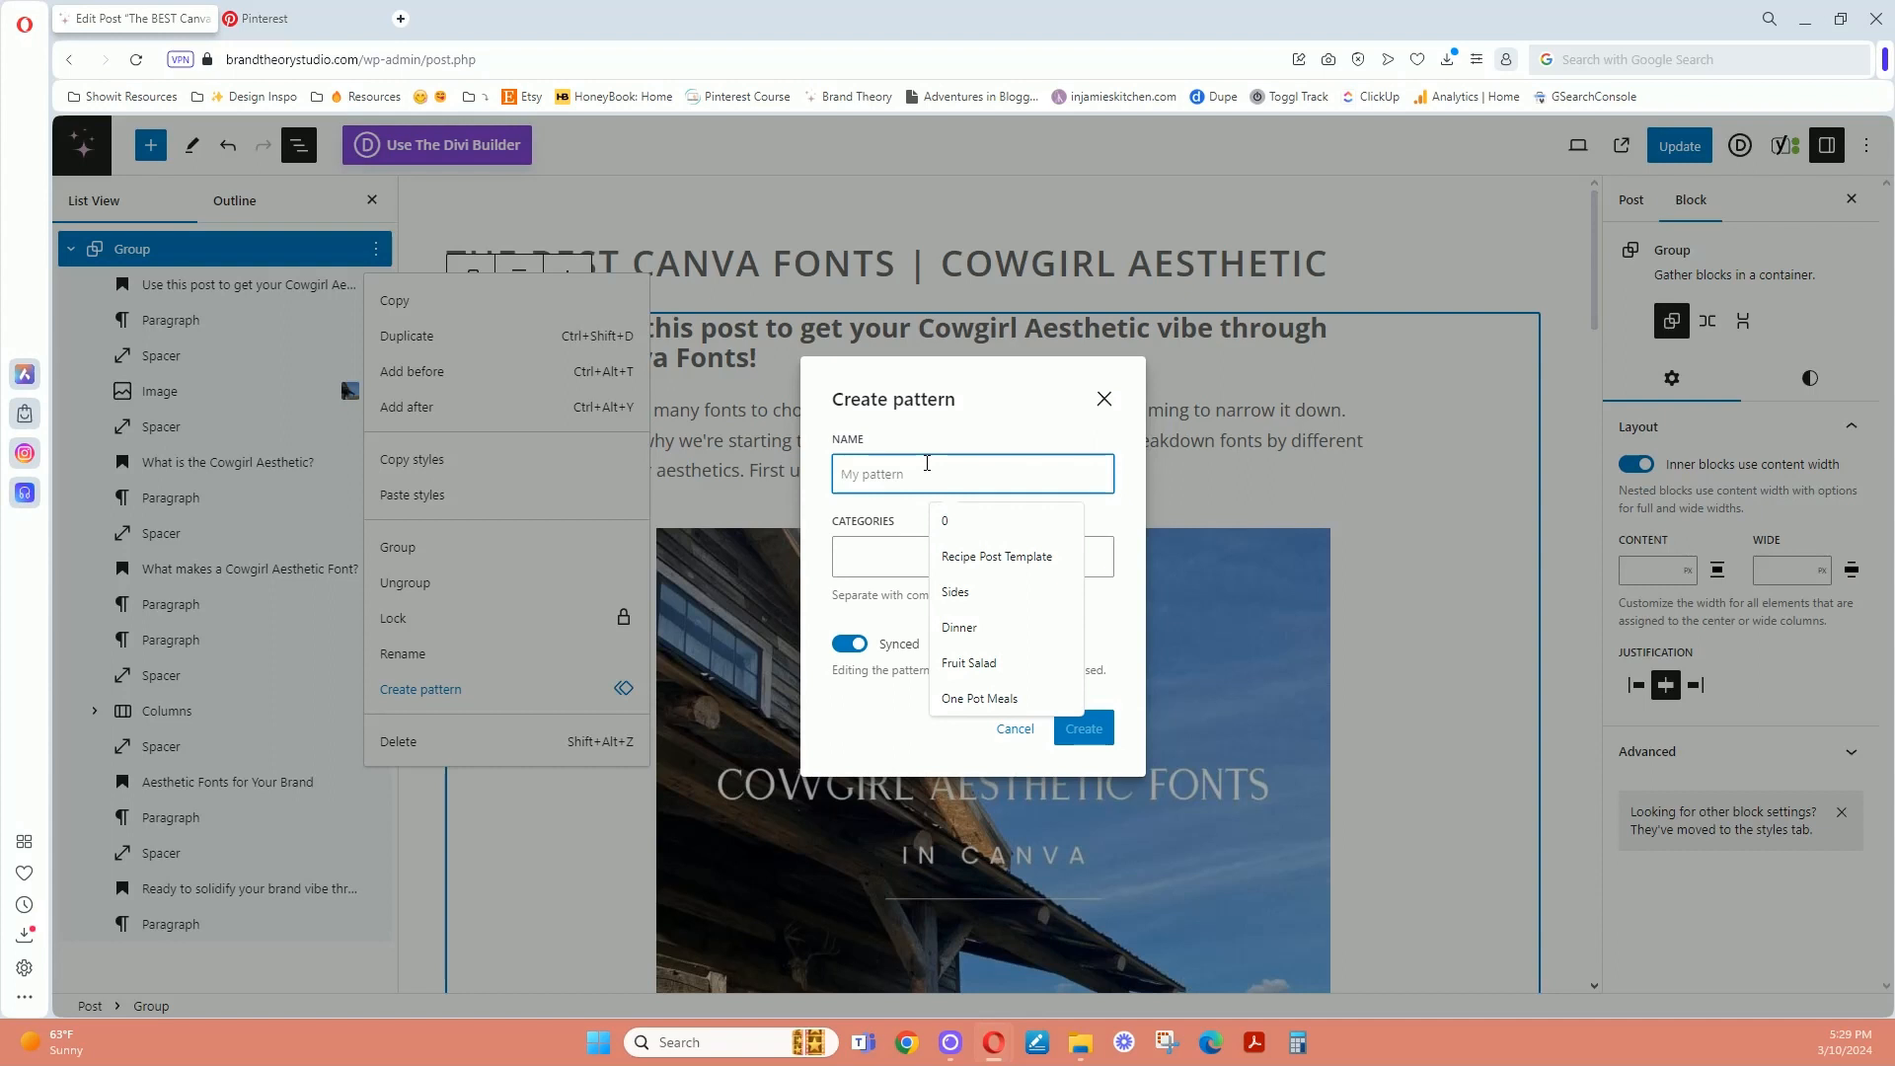
pyautogui.write('Canva Fon')
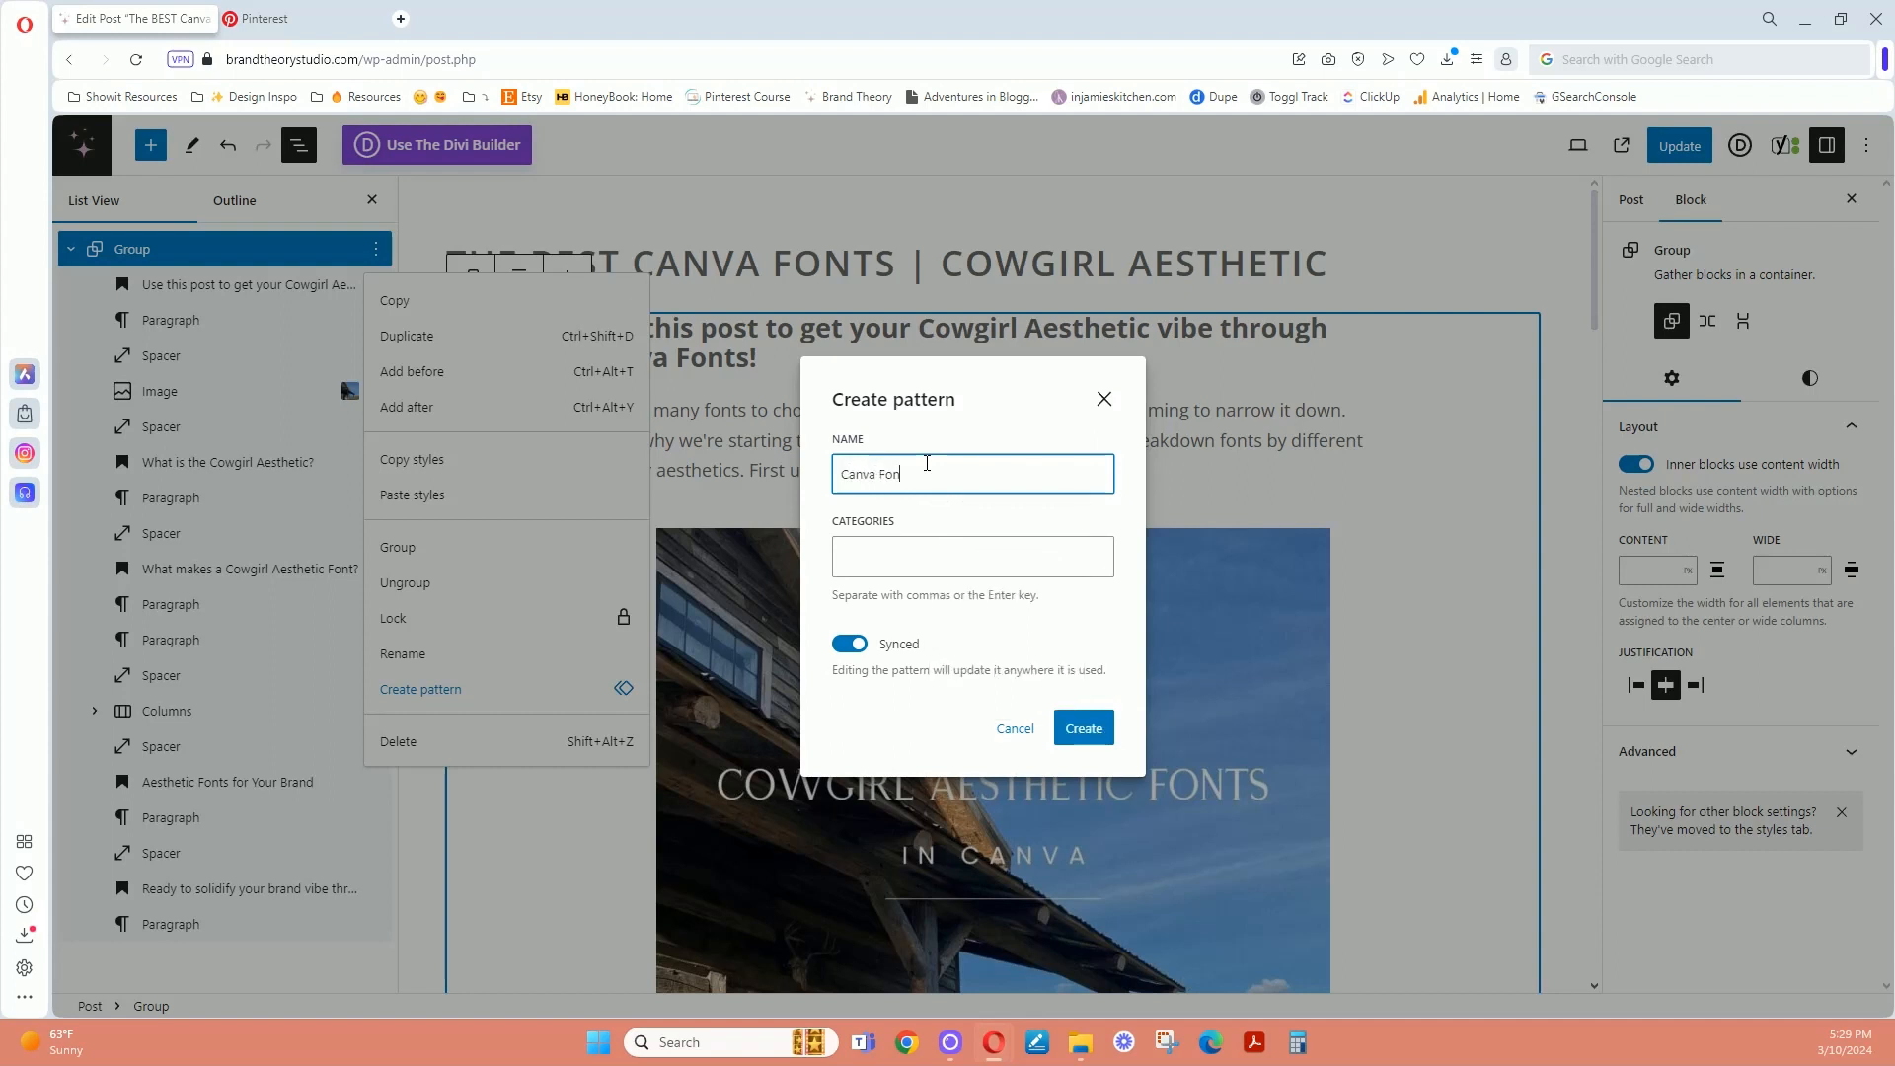
pyautogui.write('ts Series')
pyautogui.click(881, 541)
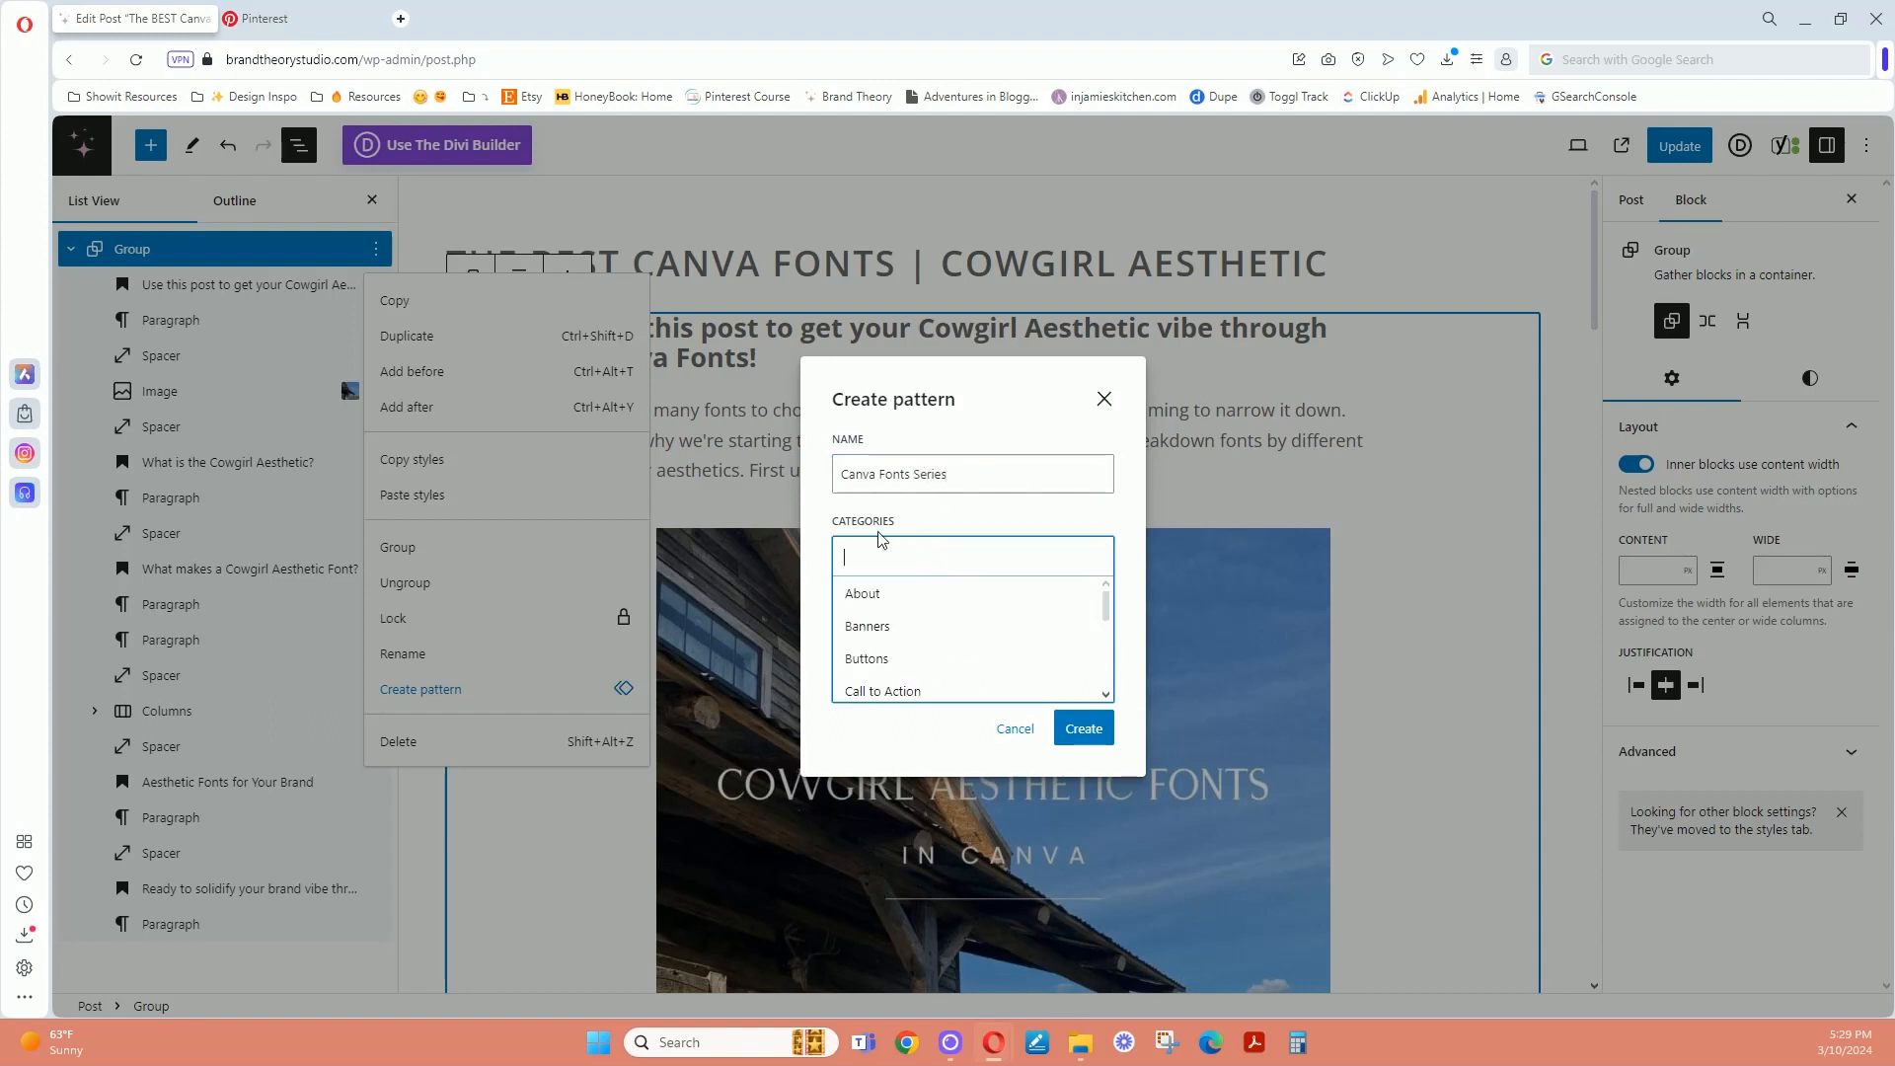
pyautogui.click(821, 520)
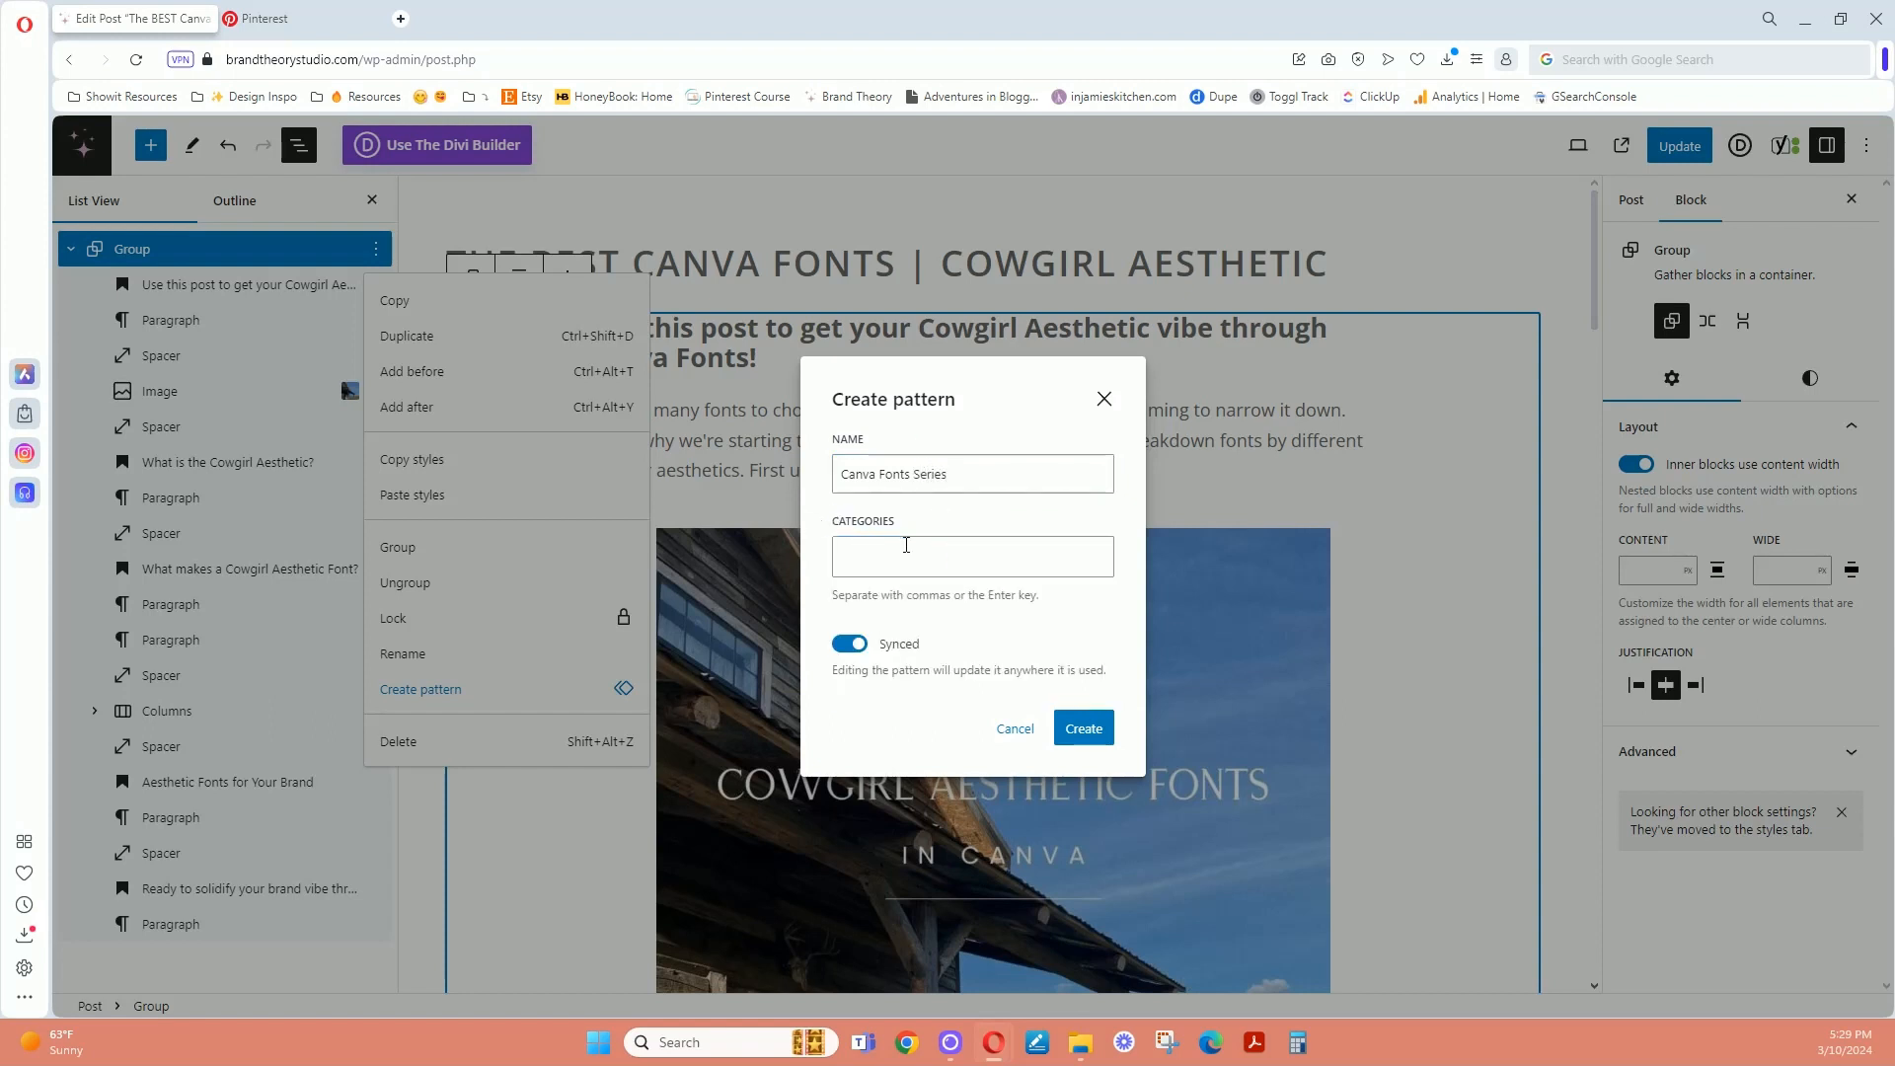
pyautogui.click(852, 646)
pyautogui.click(1086, 731)
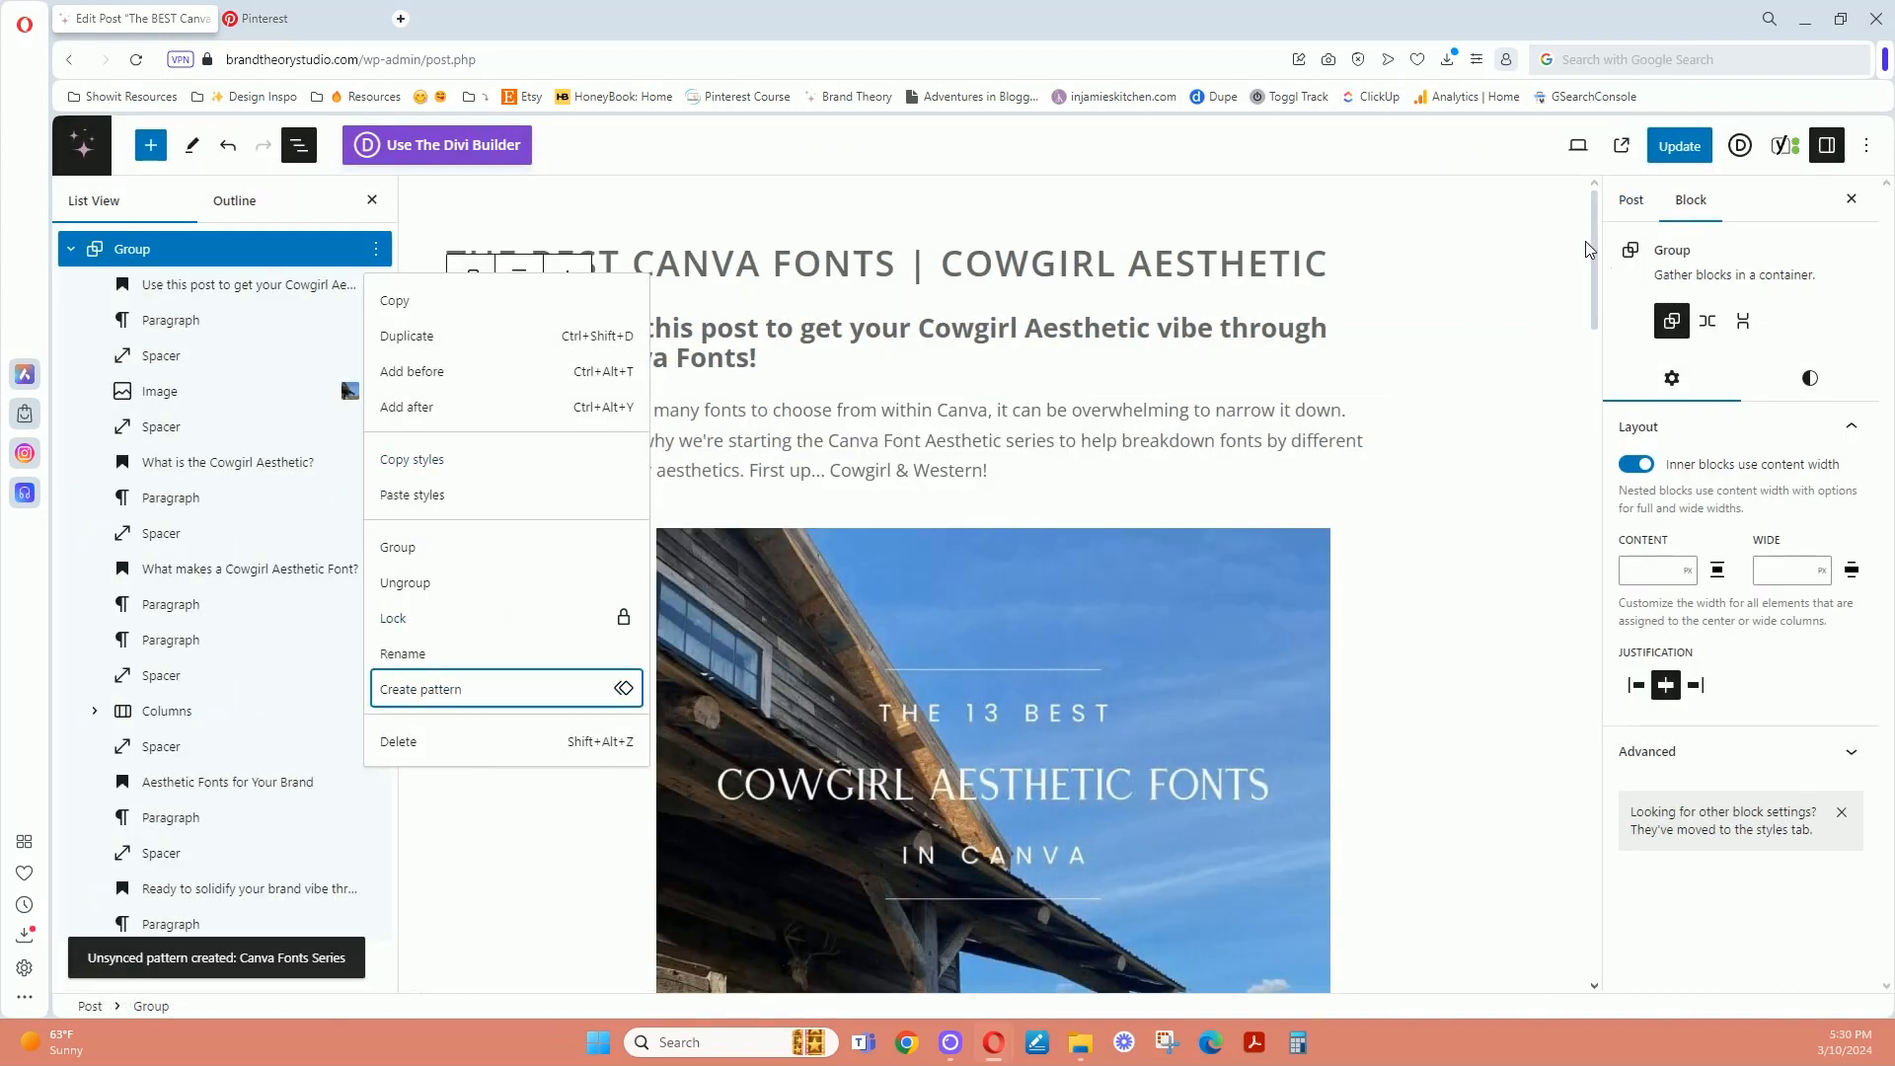
# Update the Cowgirl Aesthetic post, and open the draft "The Best Editorial Fonts in Canva" for editing
pyautogui.click(1679, 146)
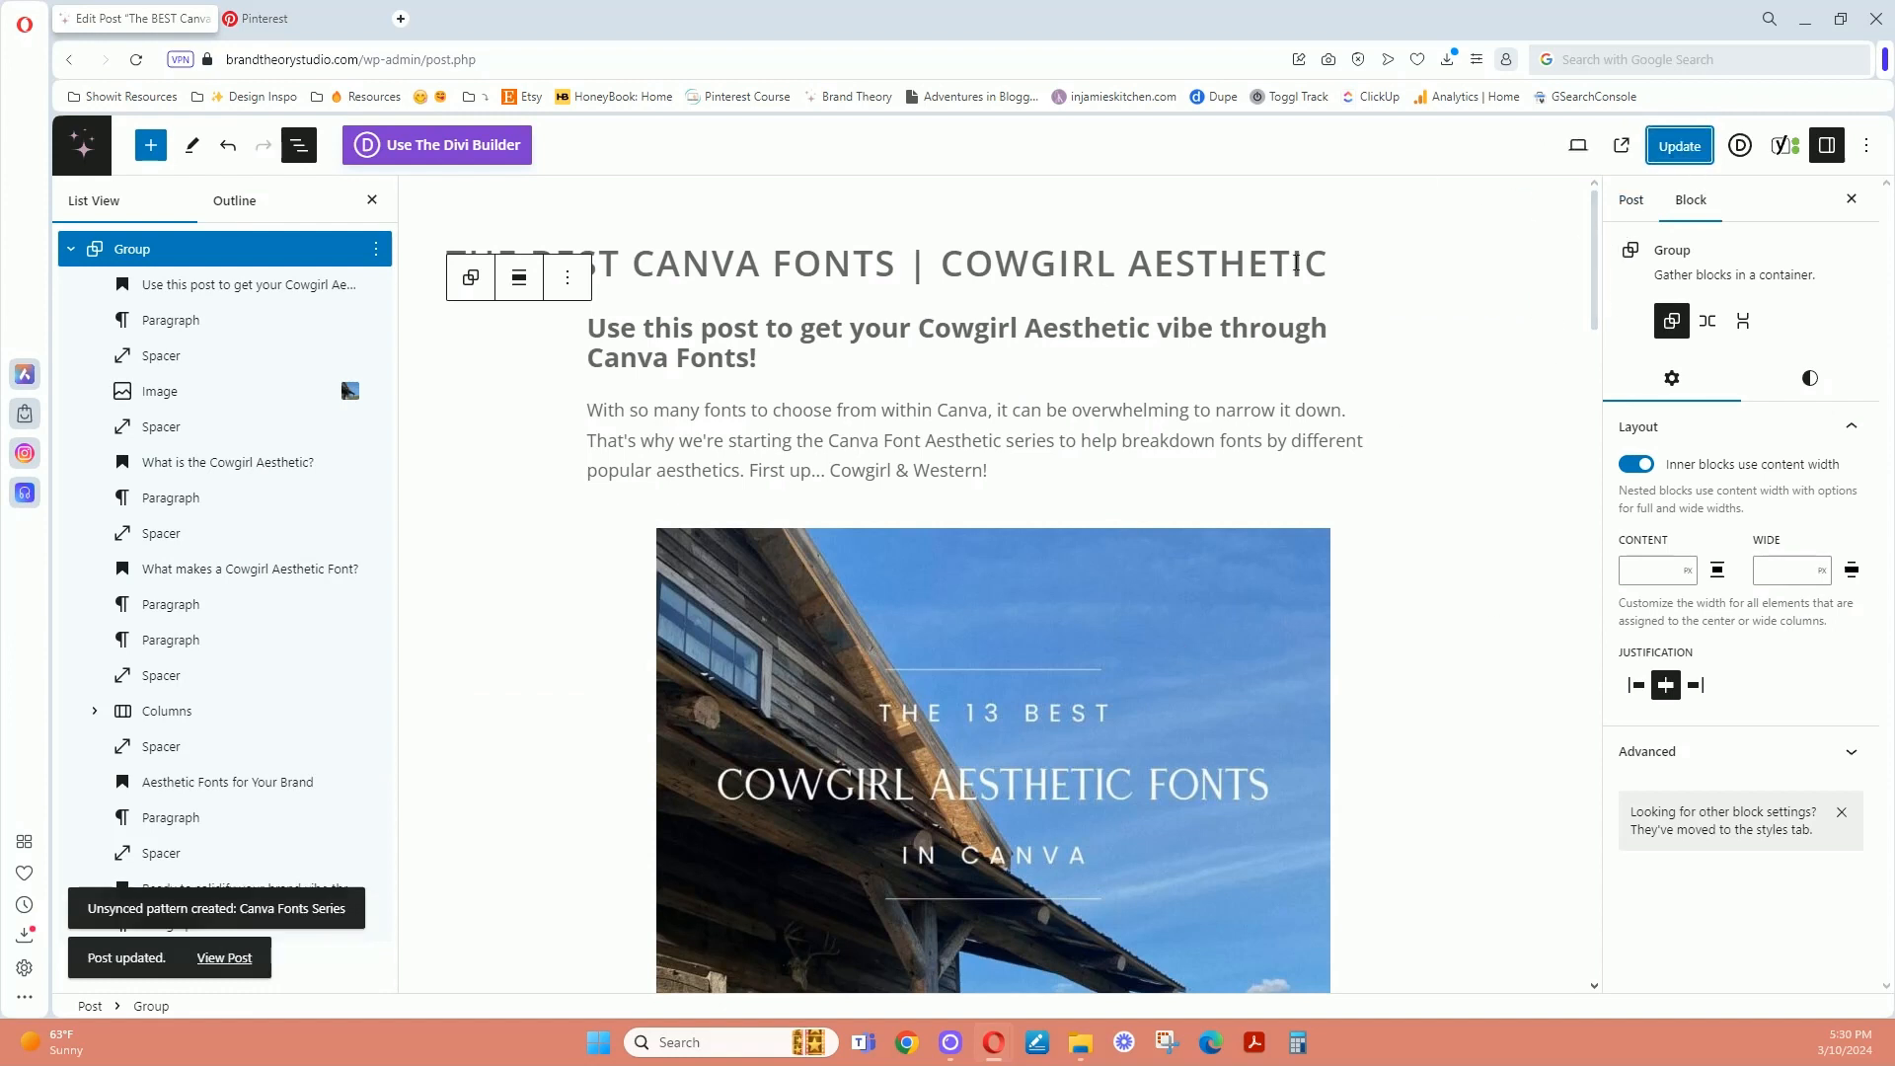
pyautogui.click(77, 154)
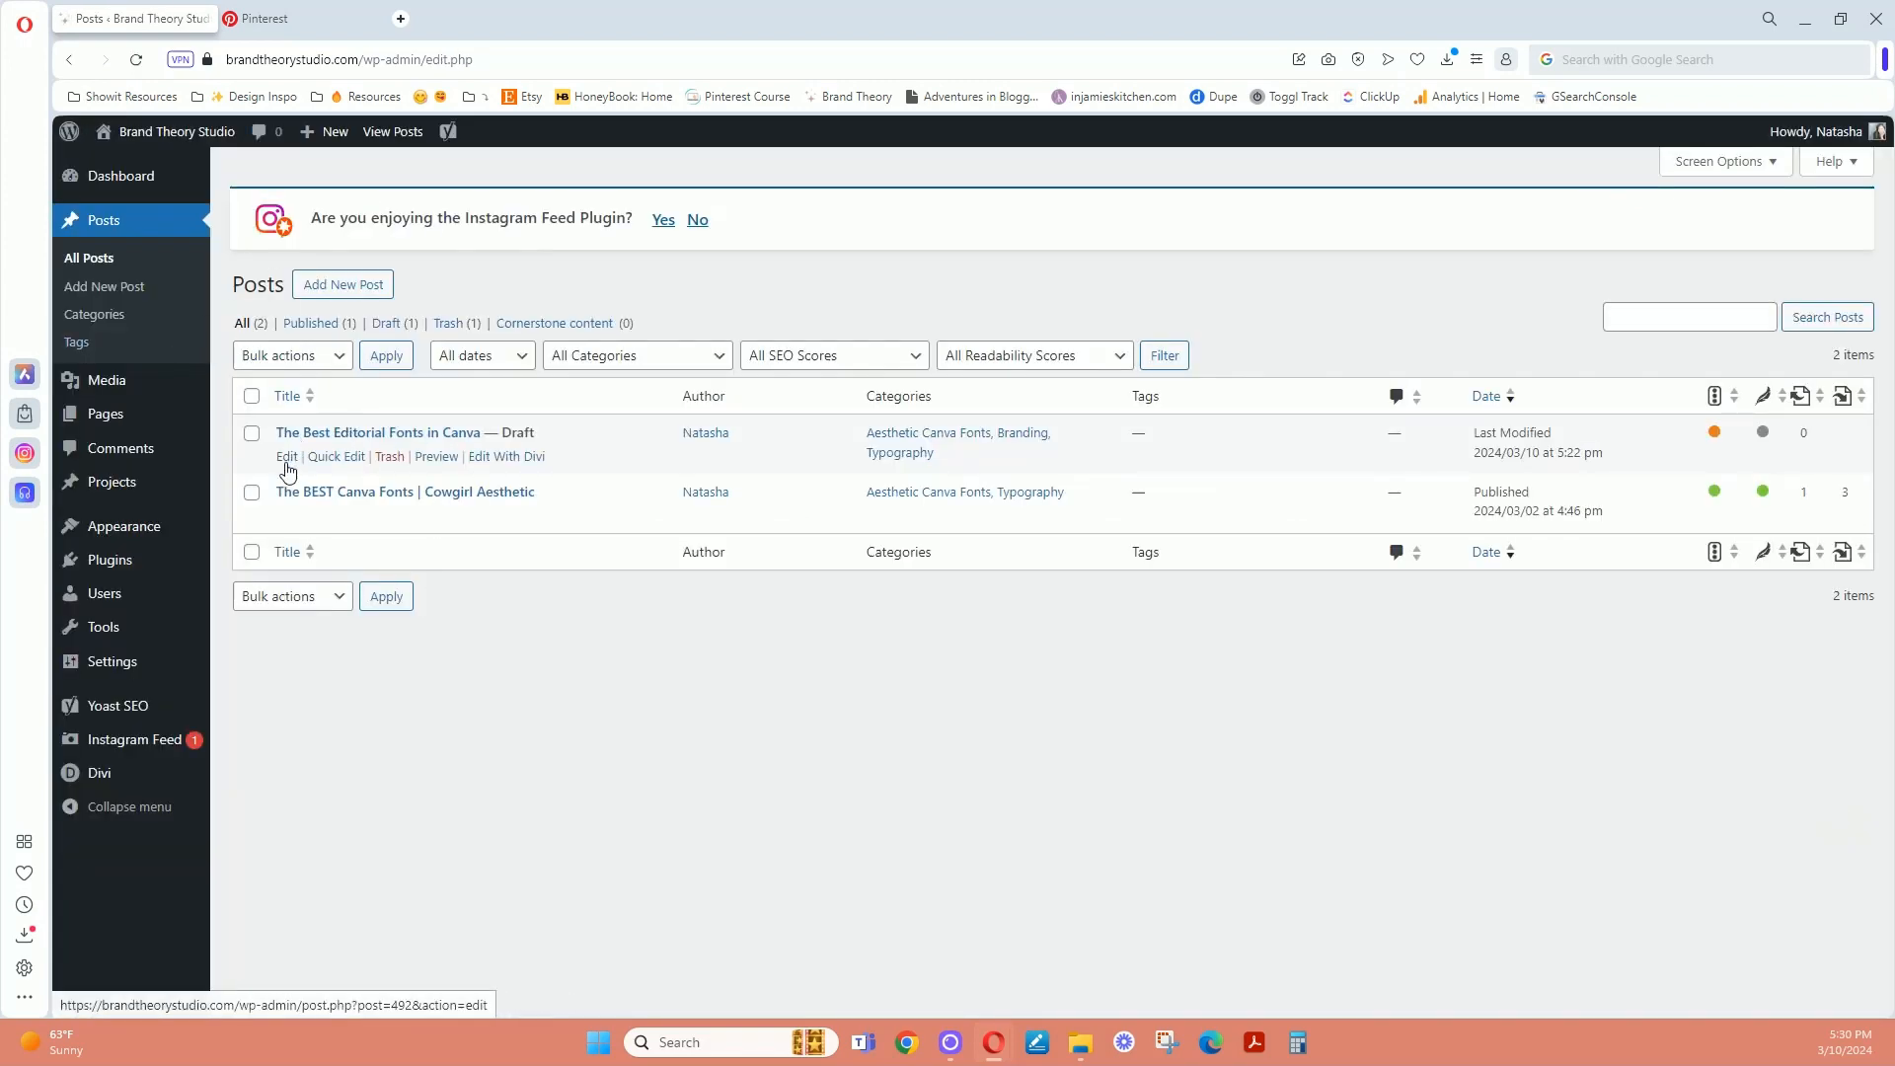
pyautogui.click(287, 458)
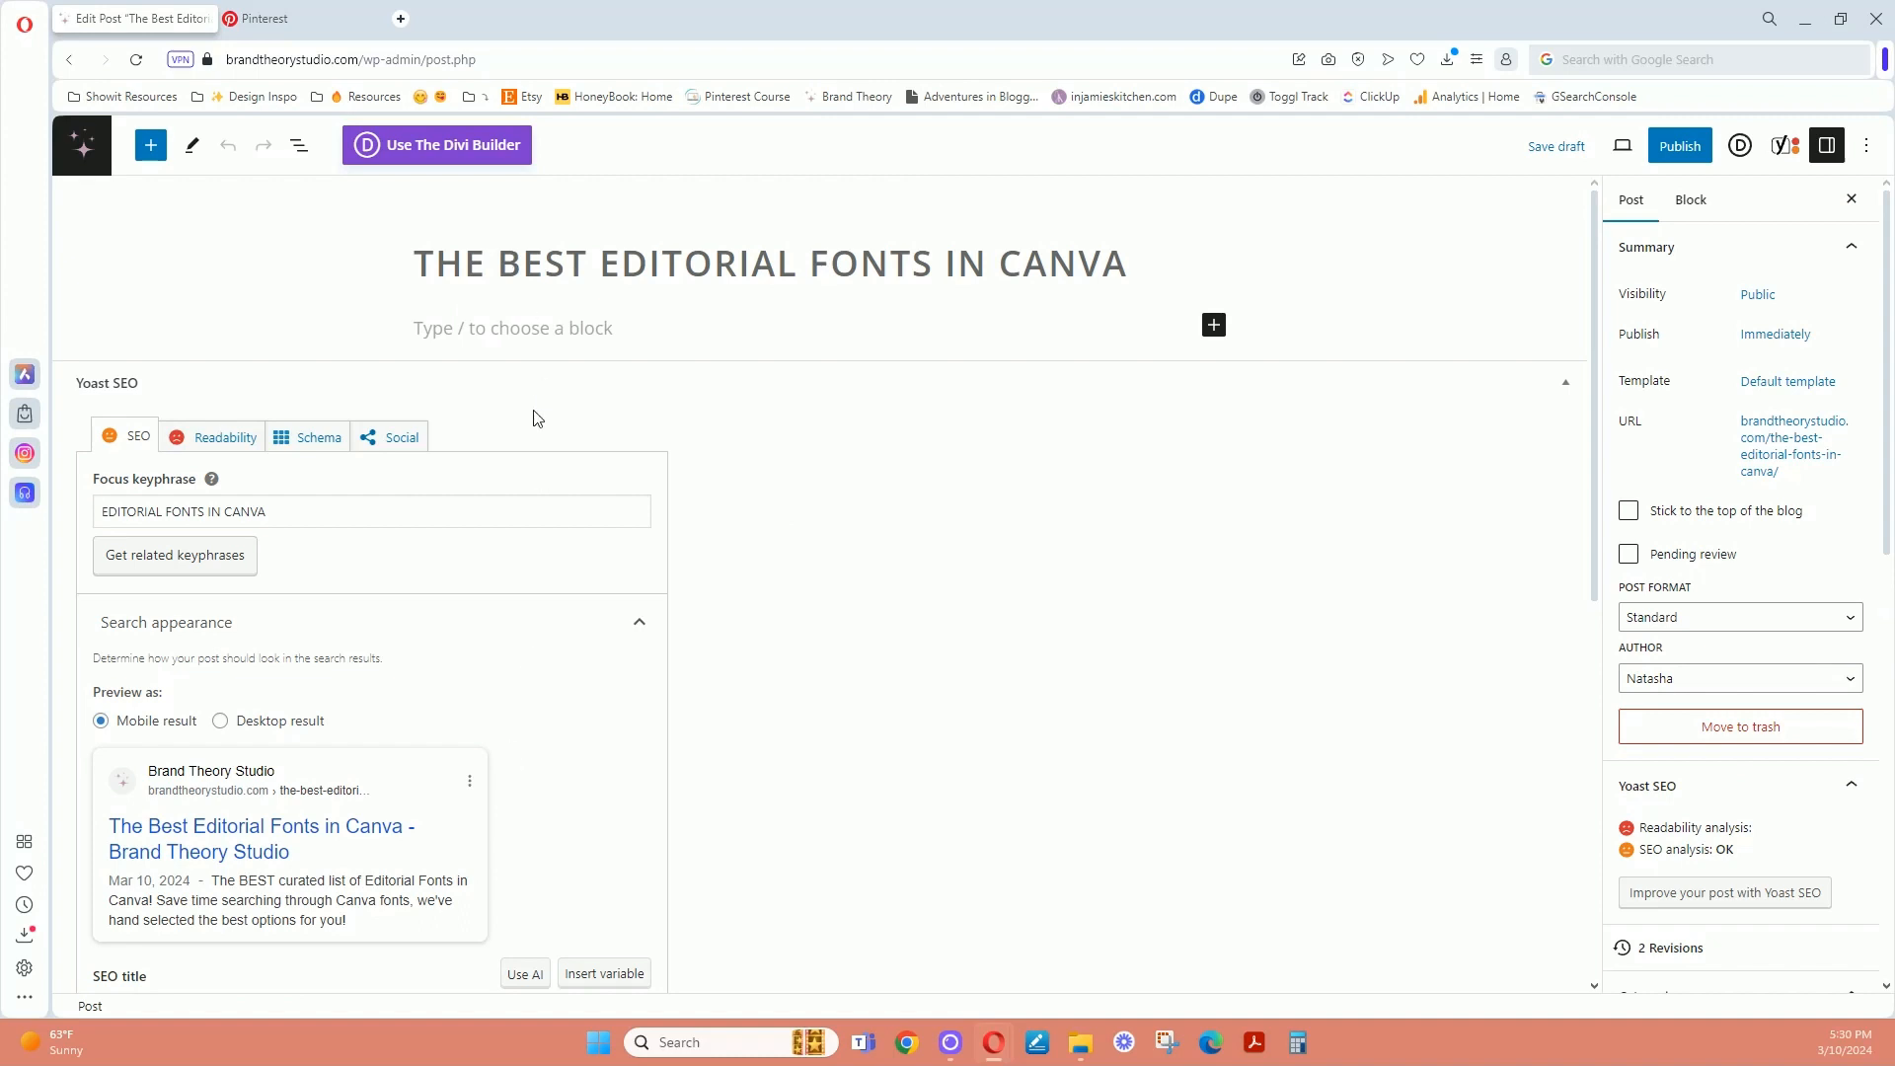
# Insert the "Canva Fonts Series" pattern into the editorial fonts draft
pyautogui.click(151, 147)
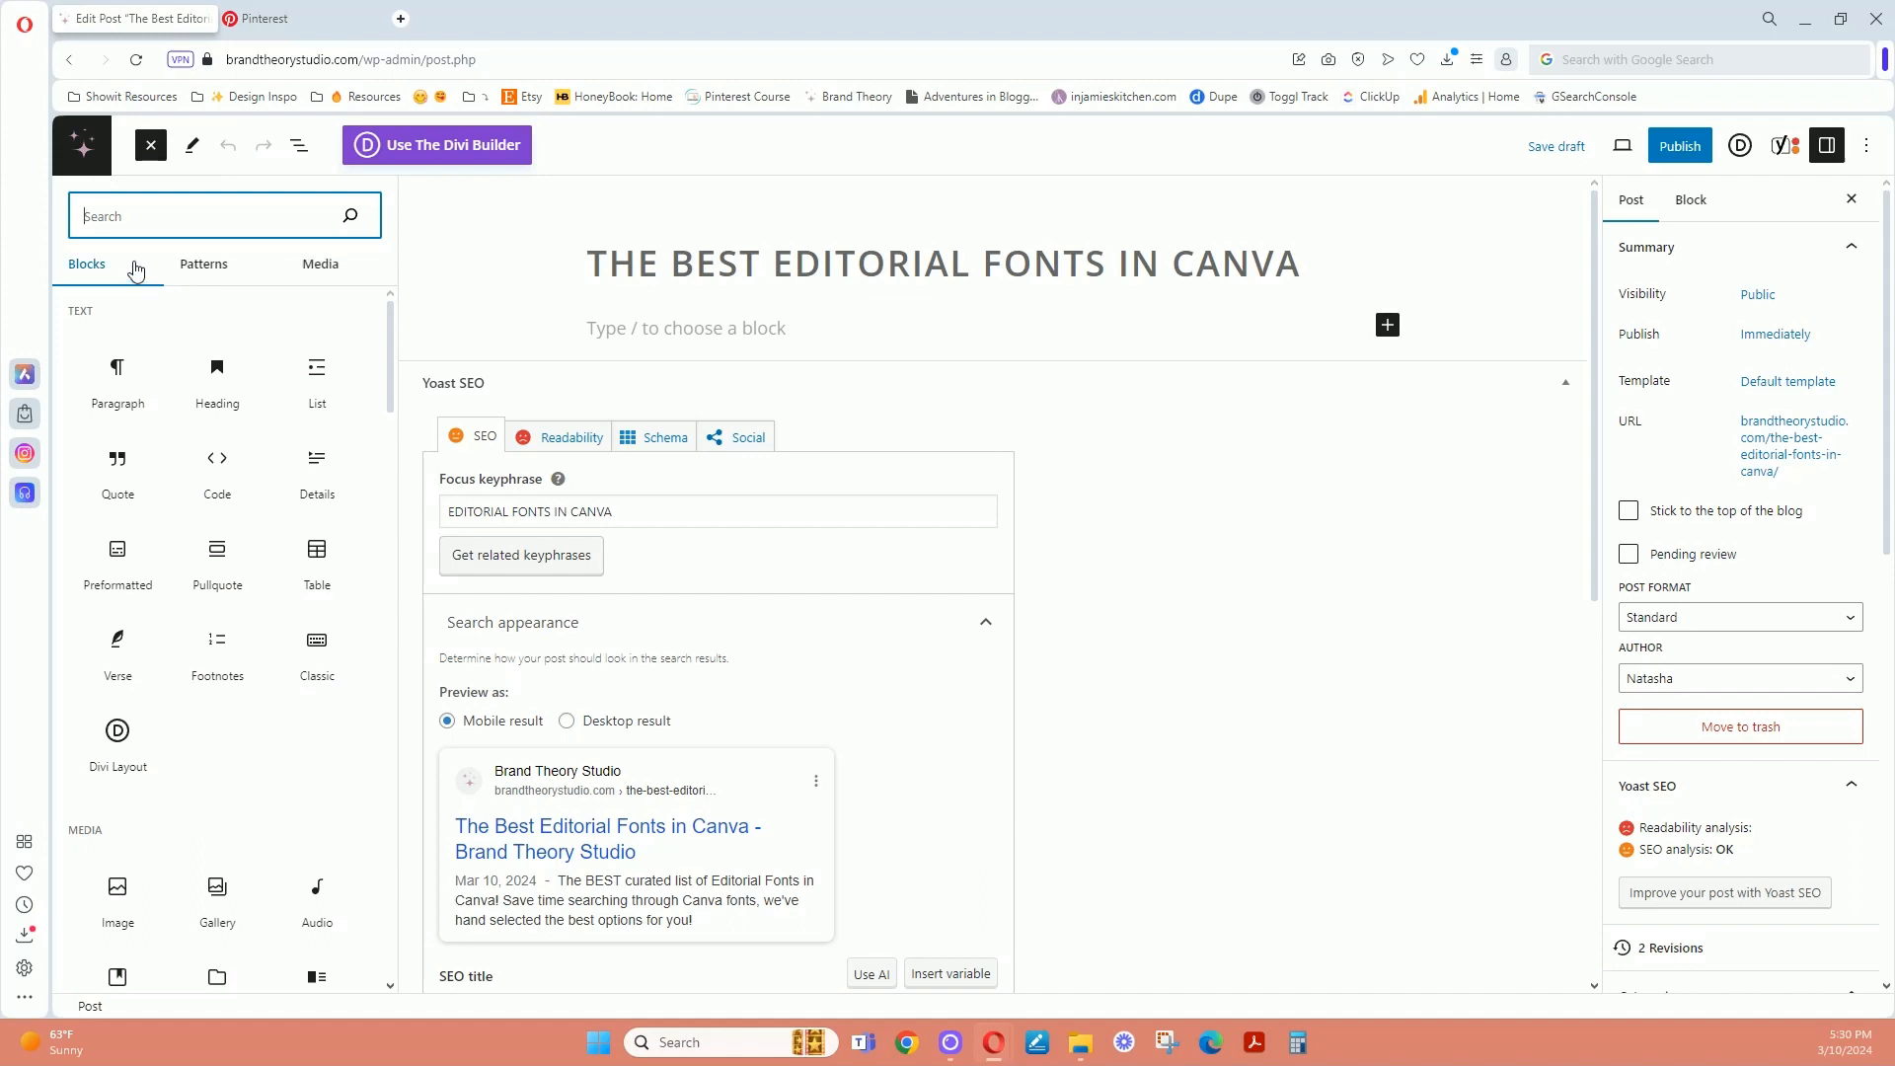
pyautogui.click(213, 269)
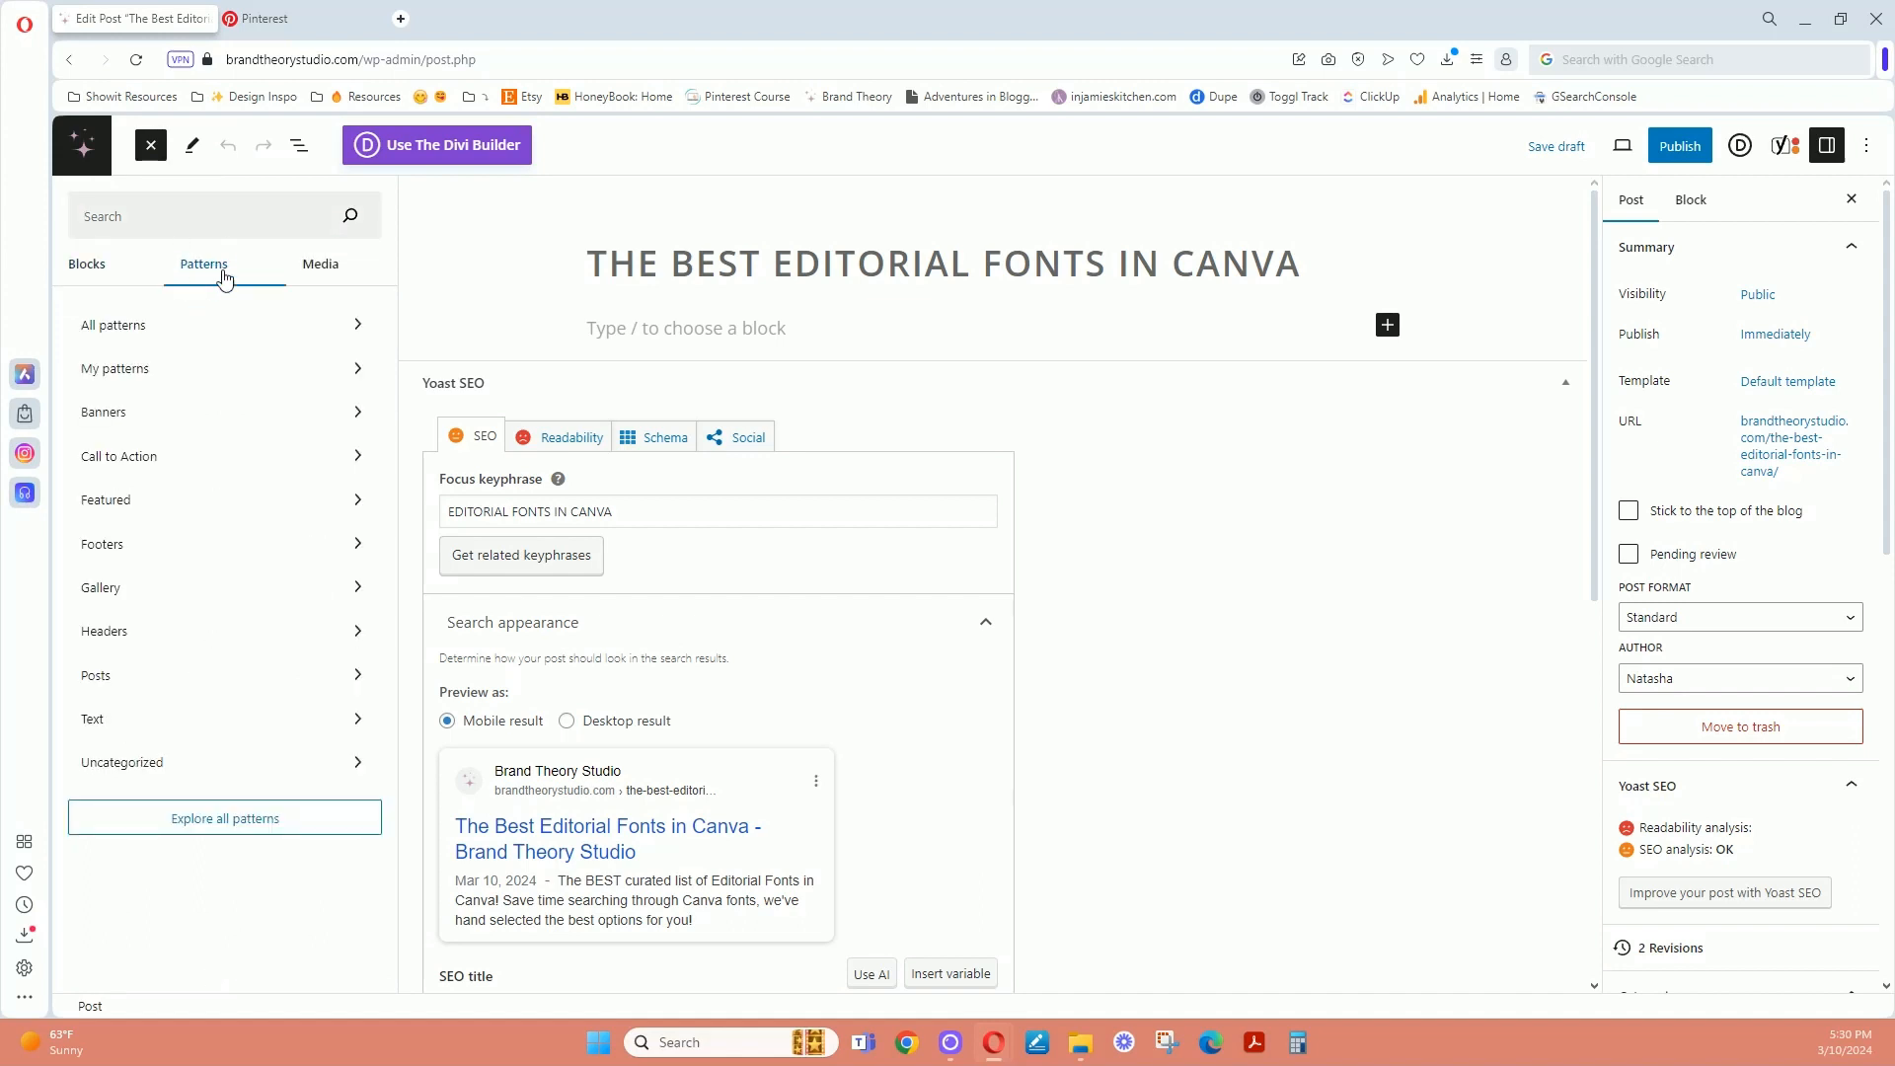
pyautogui.click(179, 335)
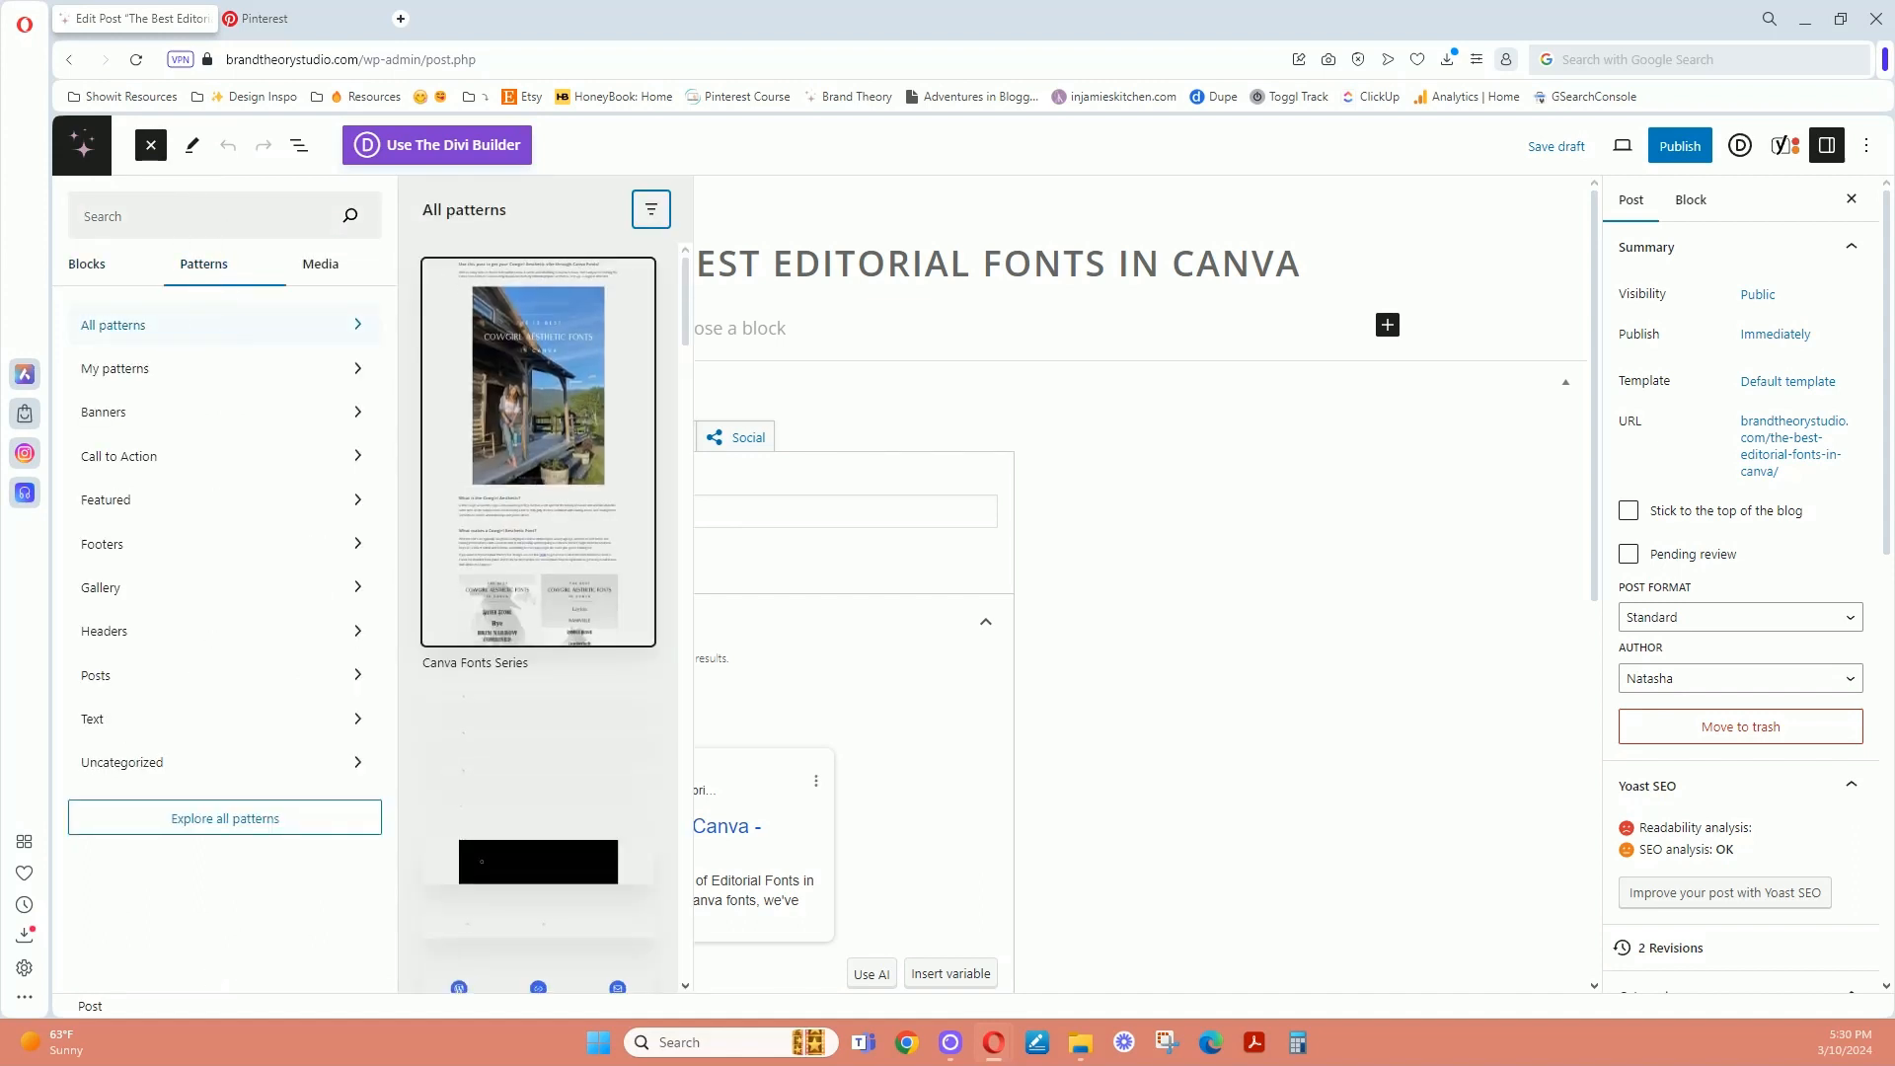
pyautogui.click(538, 449)
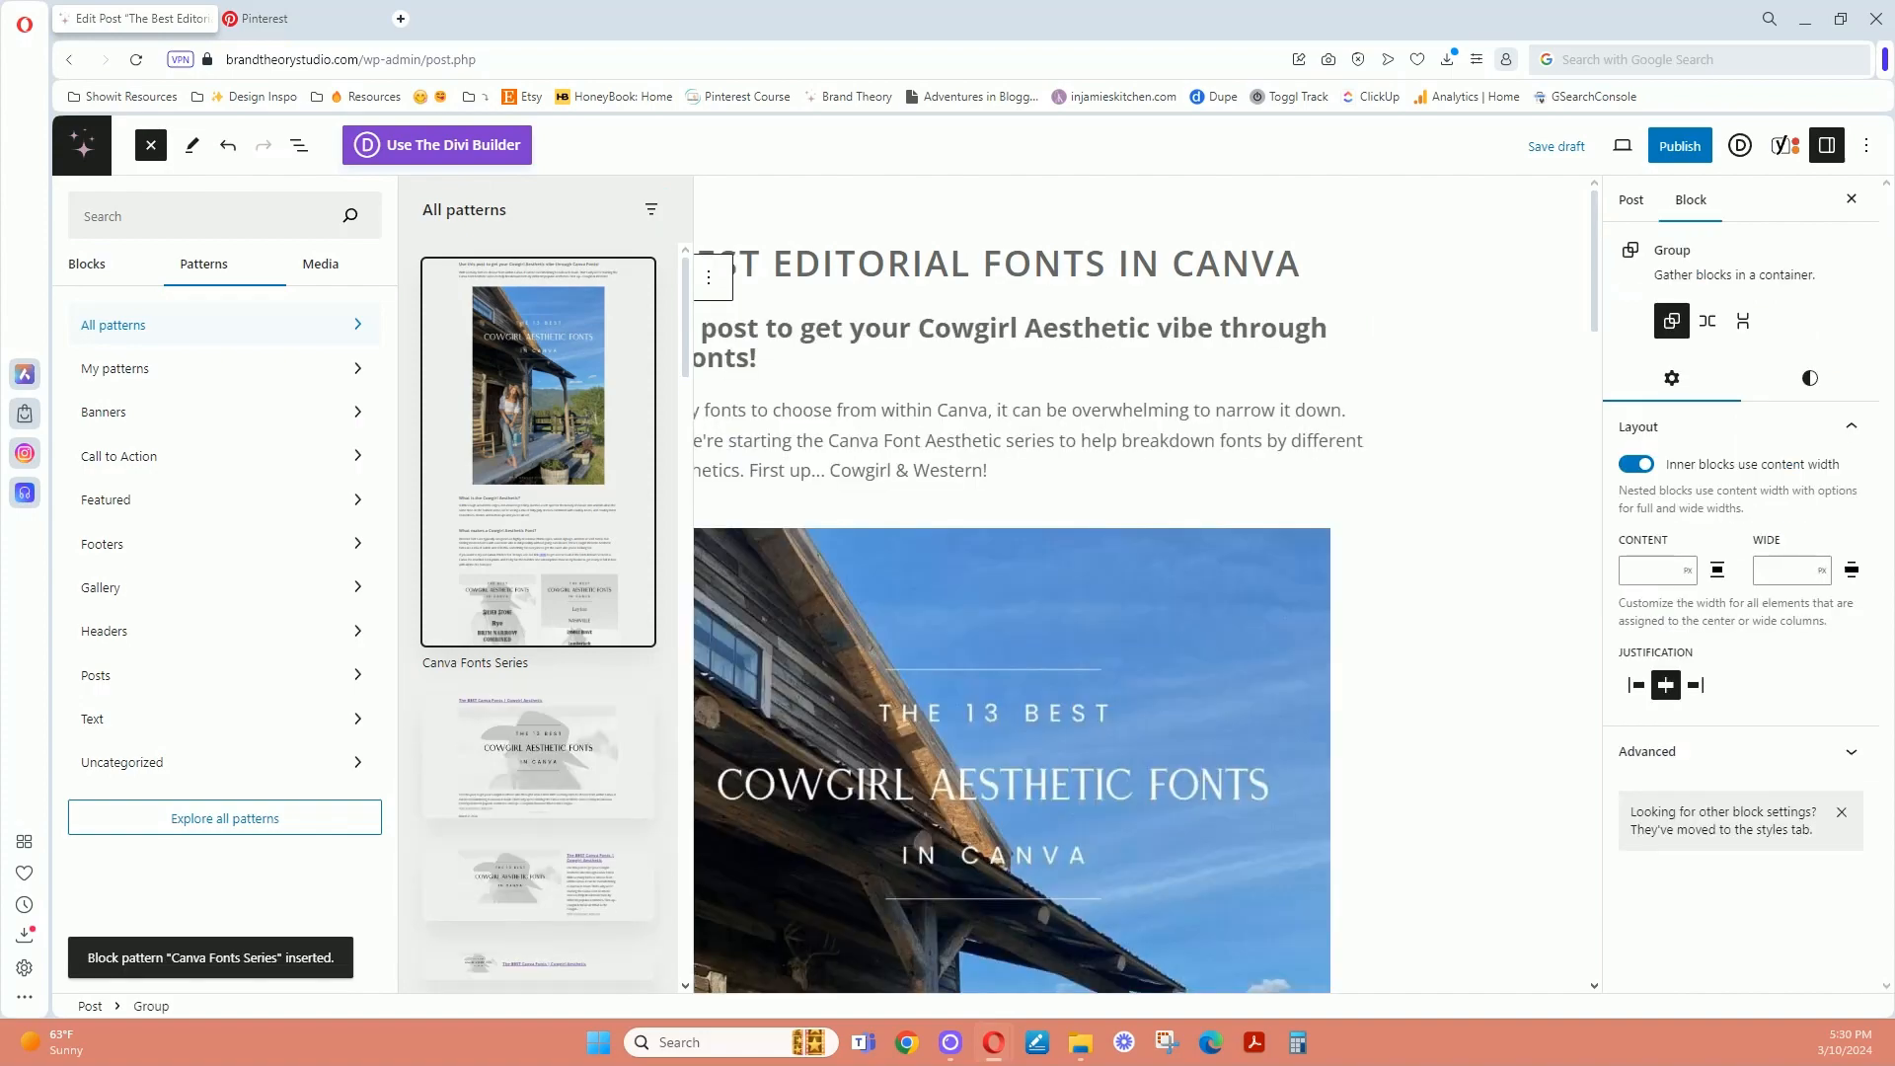
pyautogui.click(1466, 424)
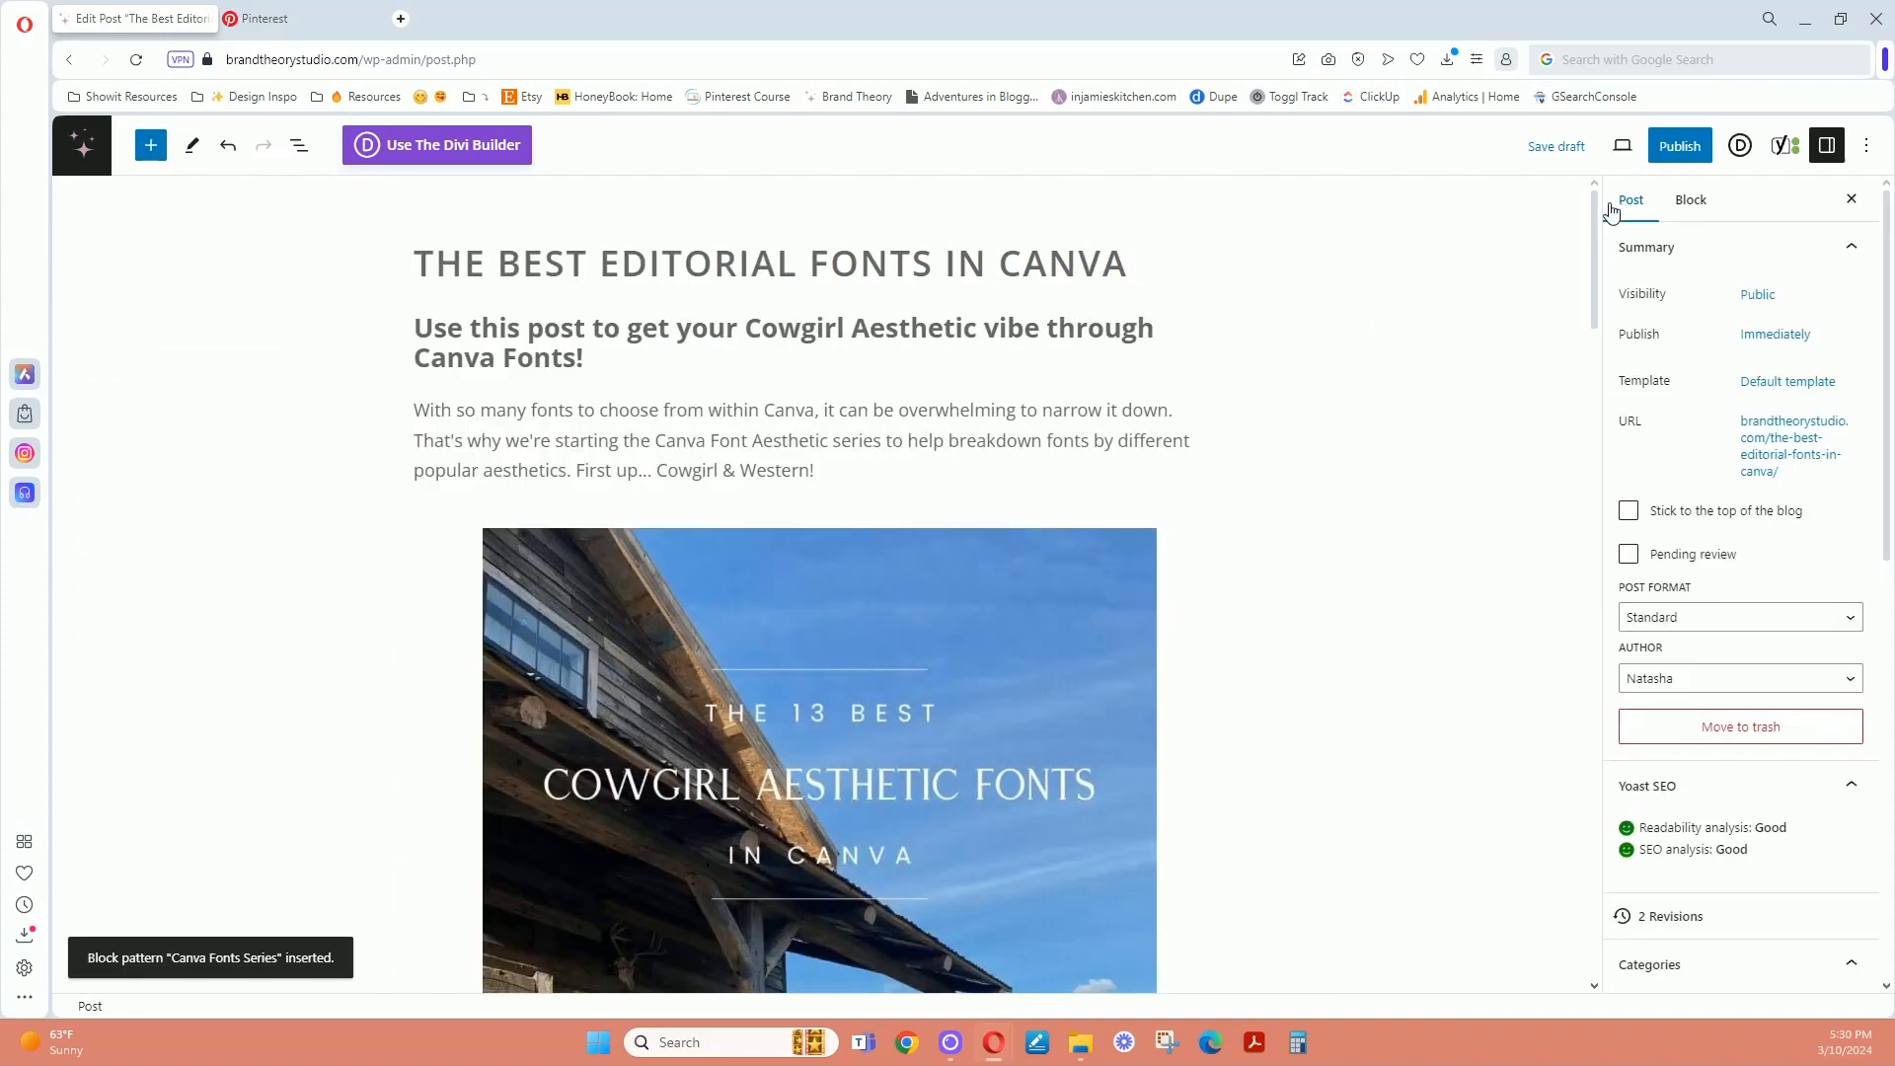
# Reword the draft's opening heading as "Use this curated list to get the Editorial Aesthetic through Canva Fonts!"
pyautogui.moveTo(1594, 216)
pyautogui.mouseDown()
pyautogui.moveTo(1569, 592)
pyautogui.moveTo(1565, 297)
pyautogui.moveTo(1597, 183)
pyautogui.mouseUp()
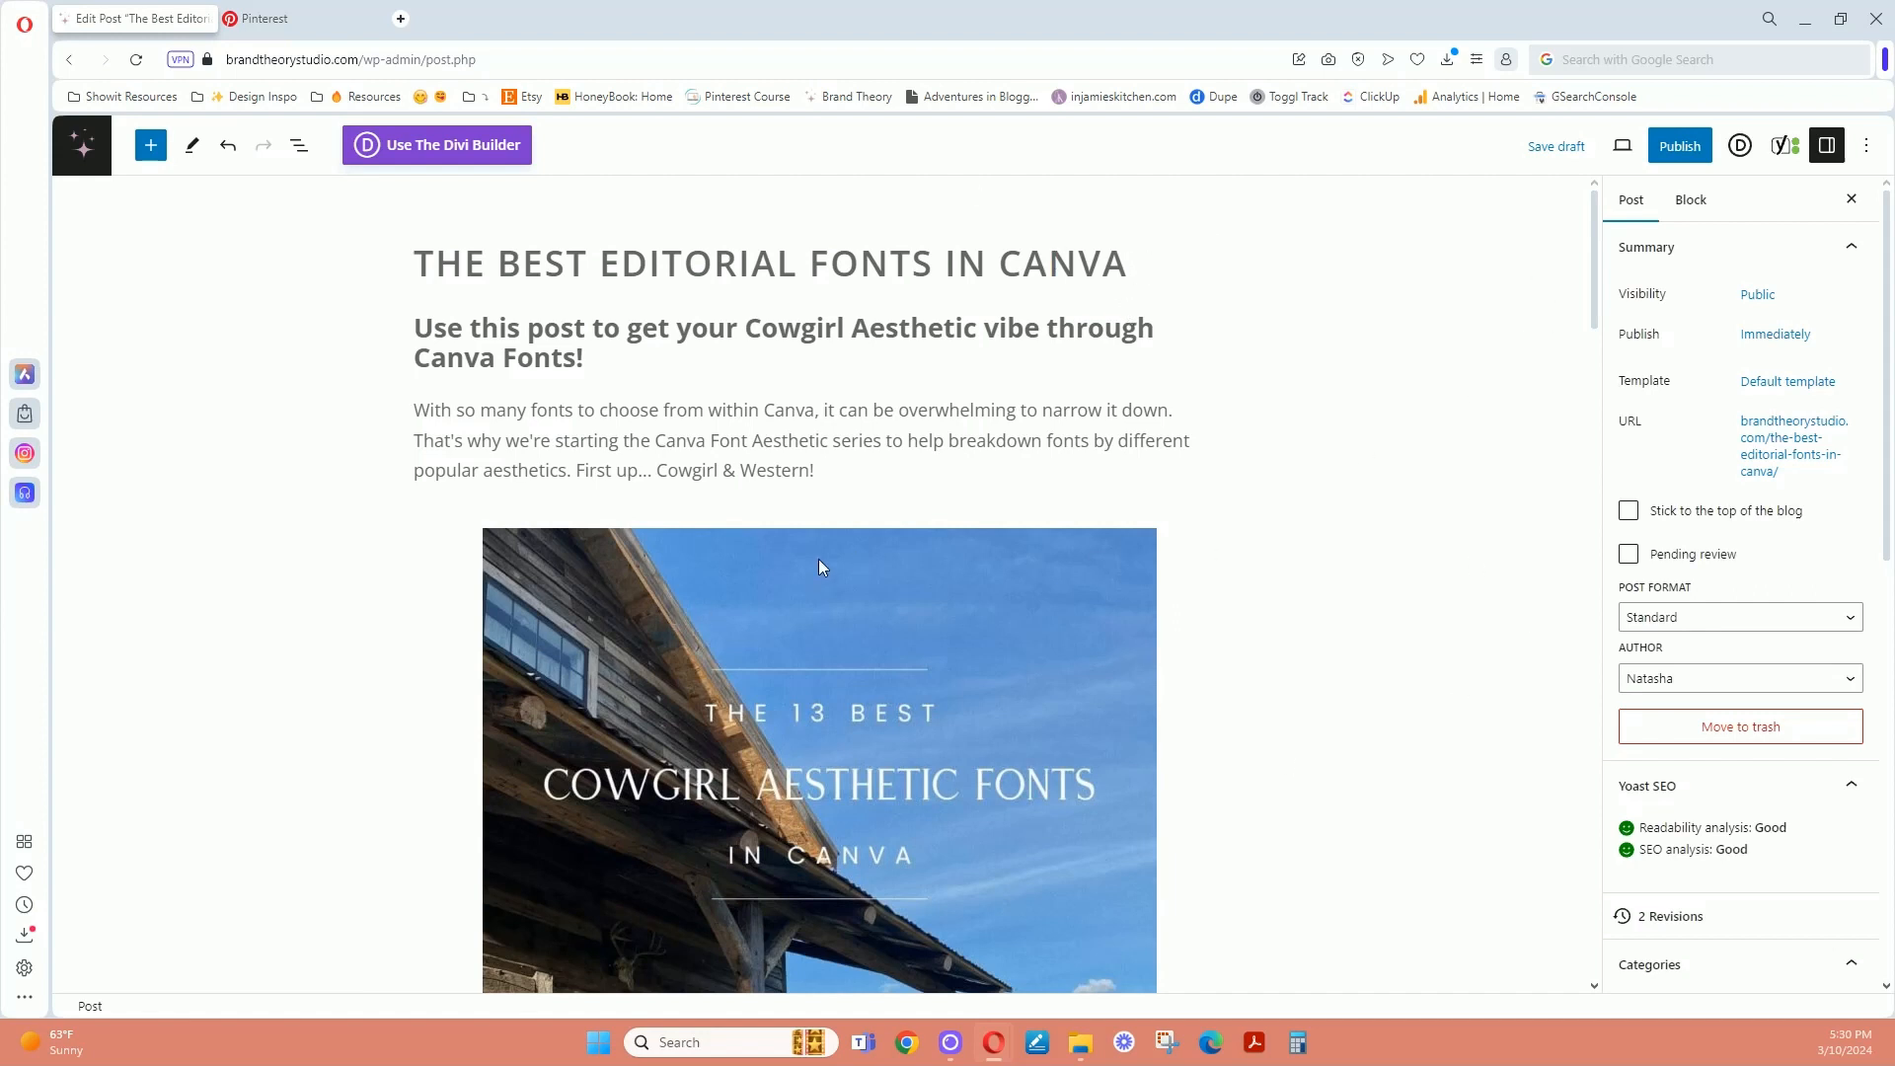
pyautogui.scroll(-12, 819, 559)
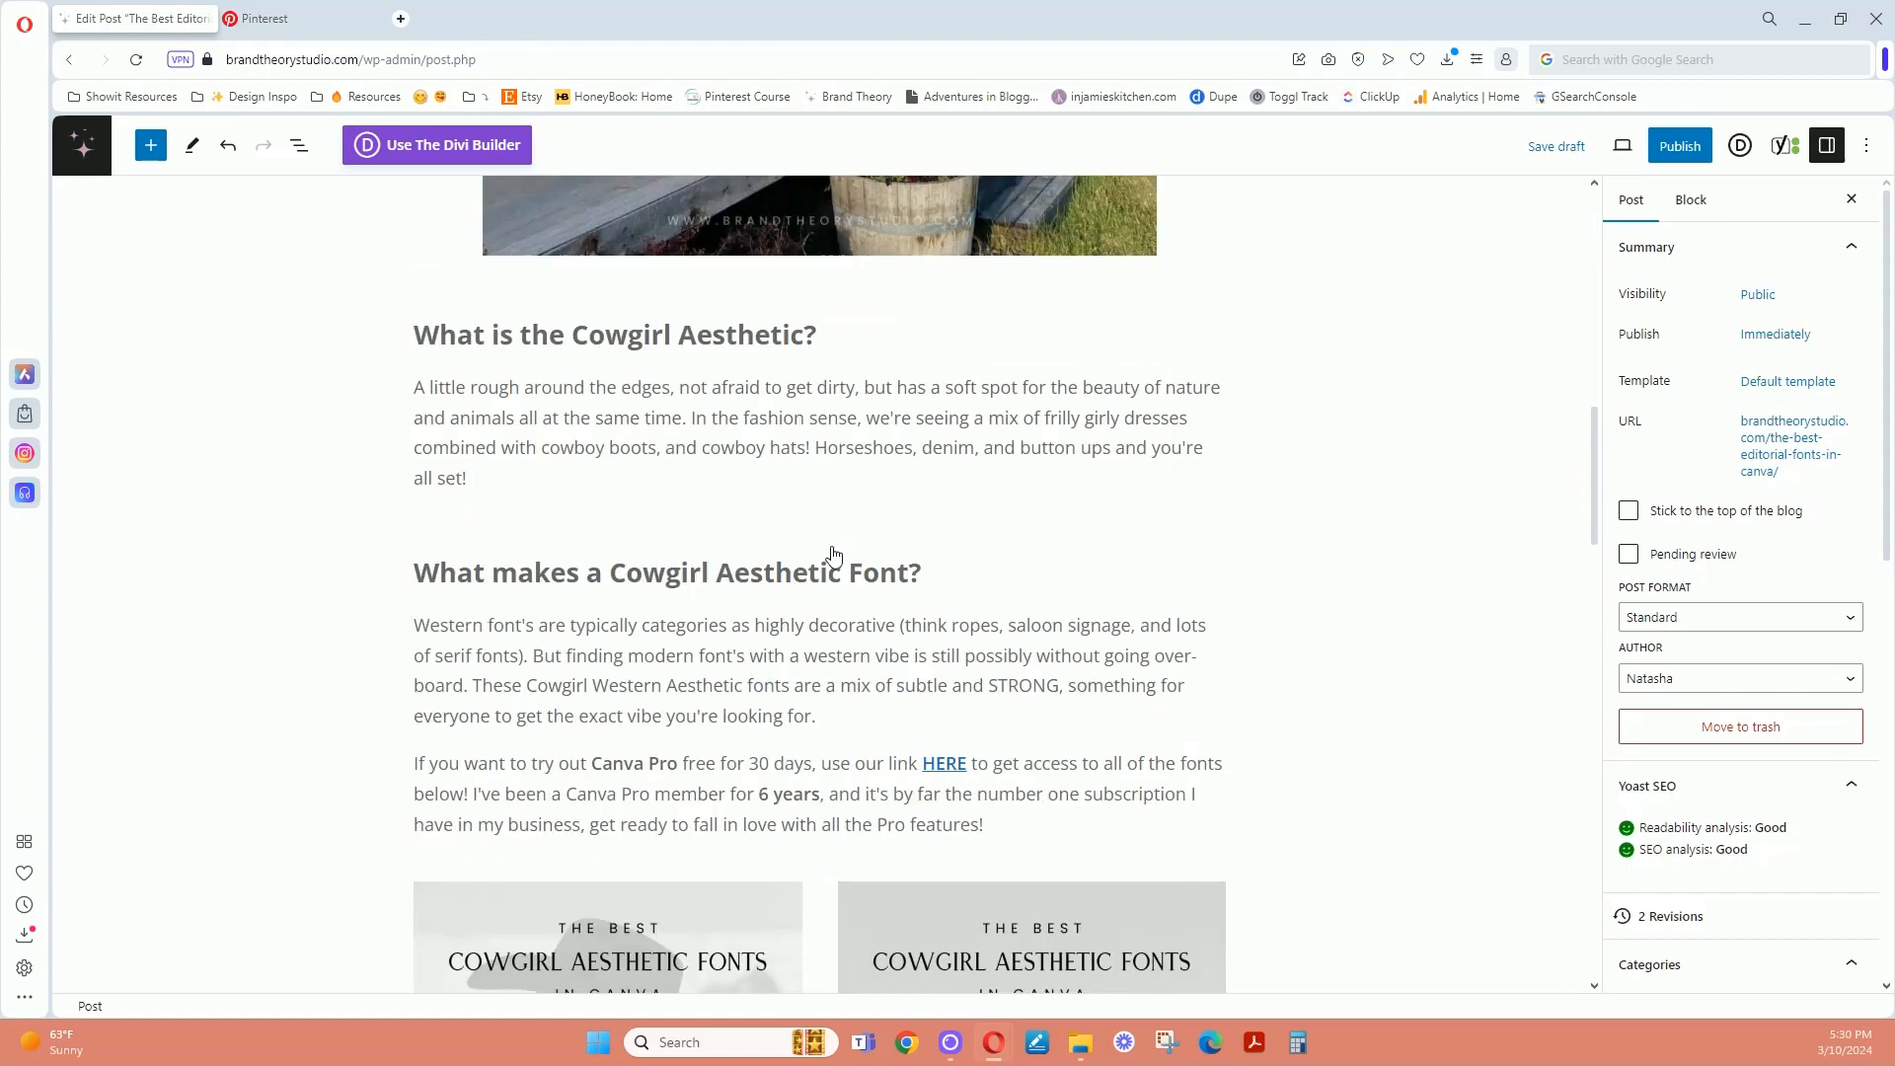
pyautogui.scroll(-15, 832, 556)
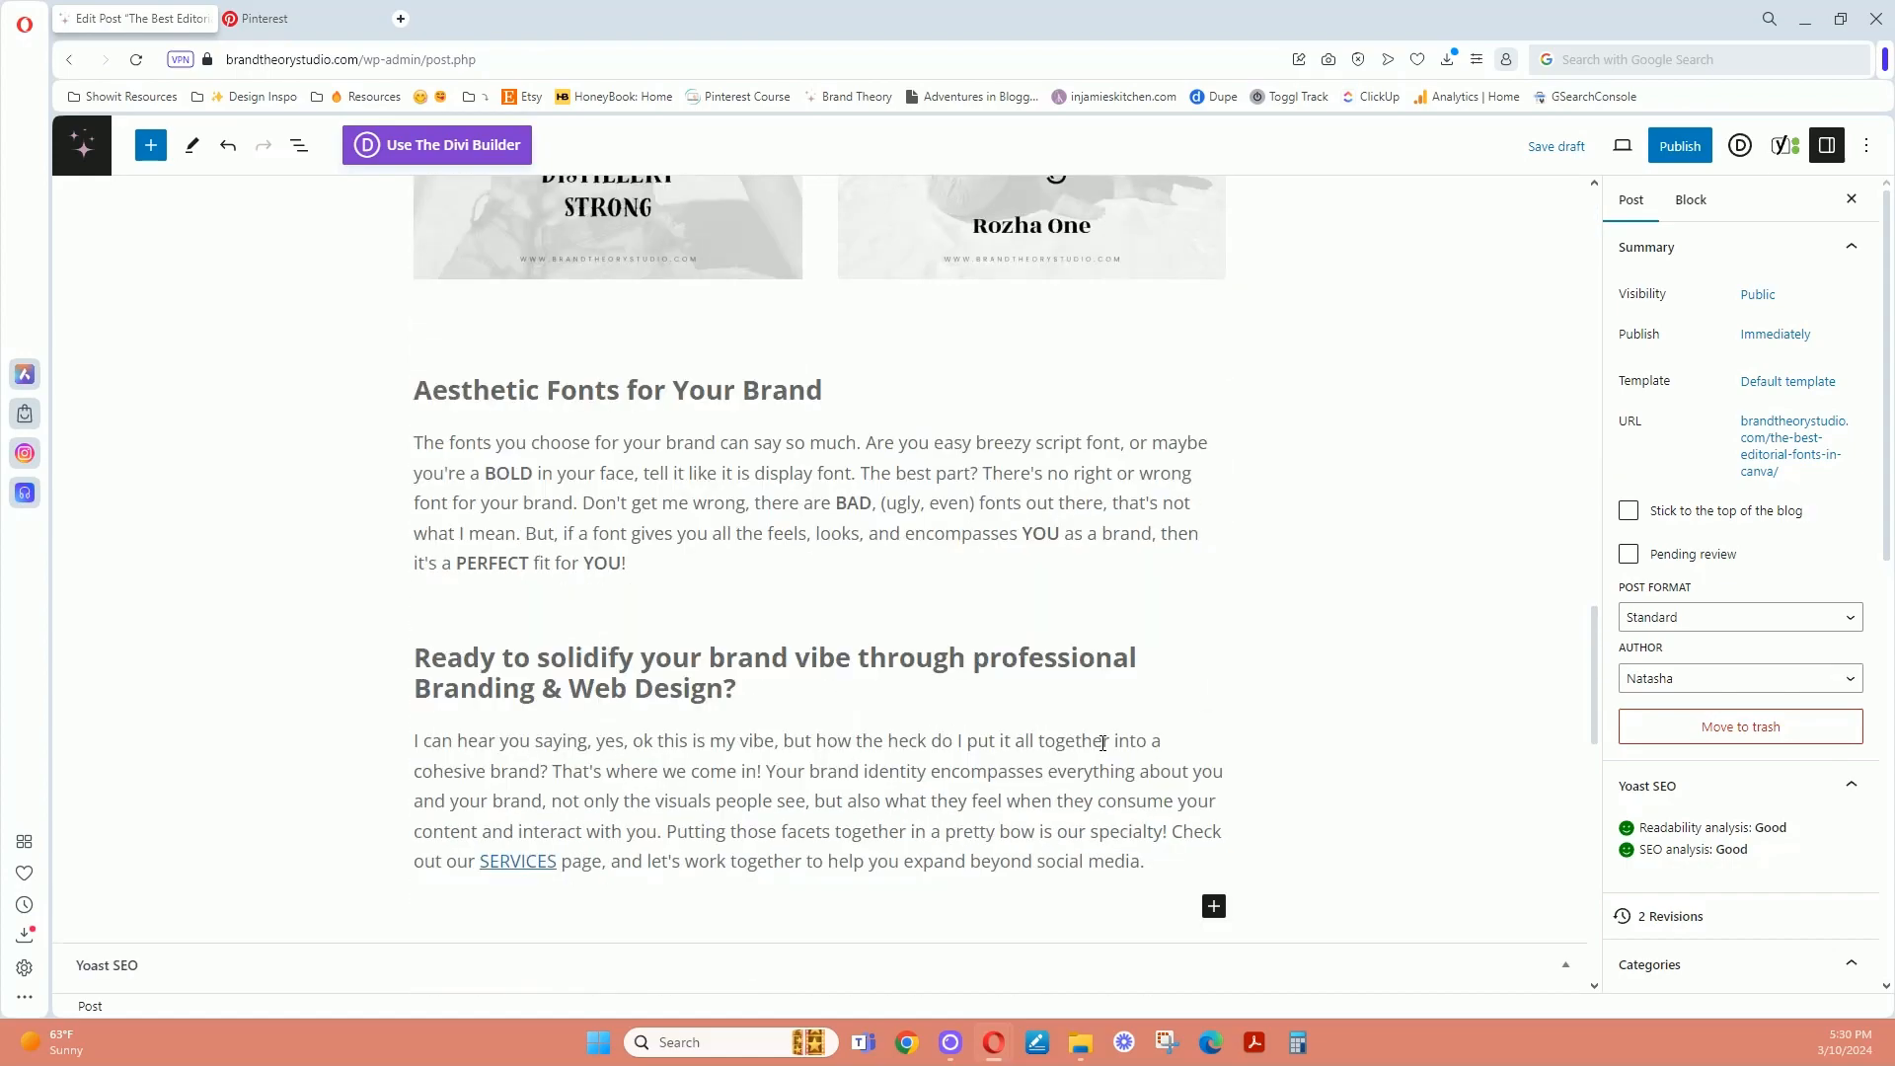
pyautogui.scroll(15, 1102, 743)
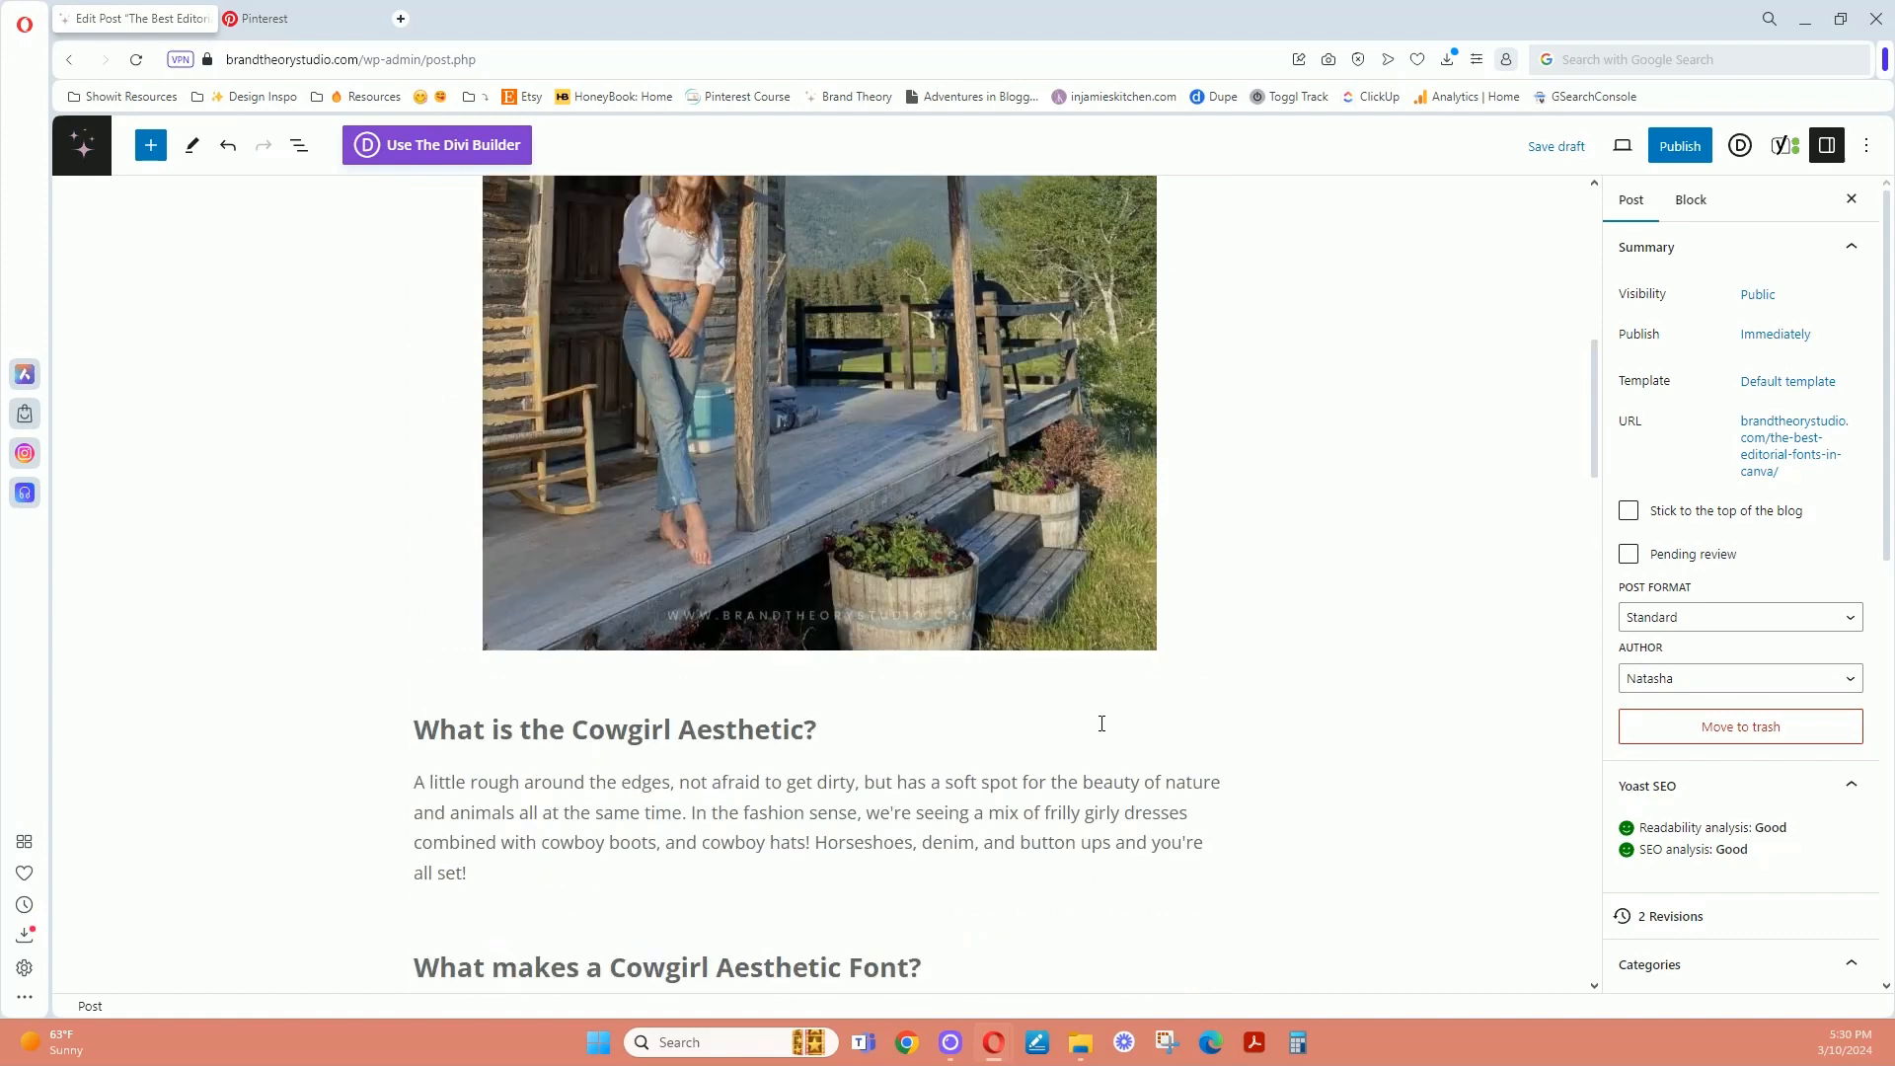
pyautogui.scroll(9, 1101, 724)
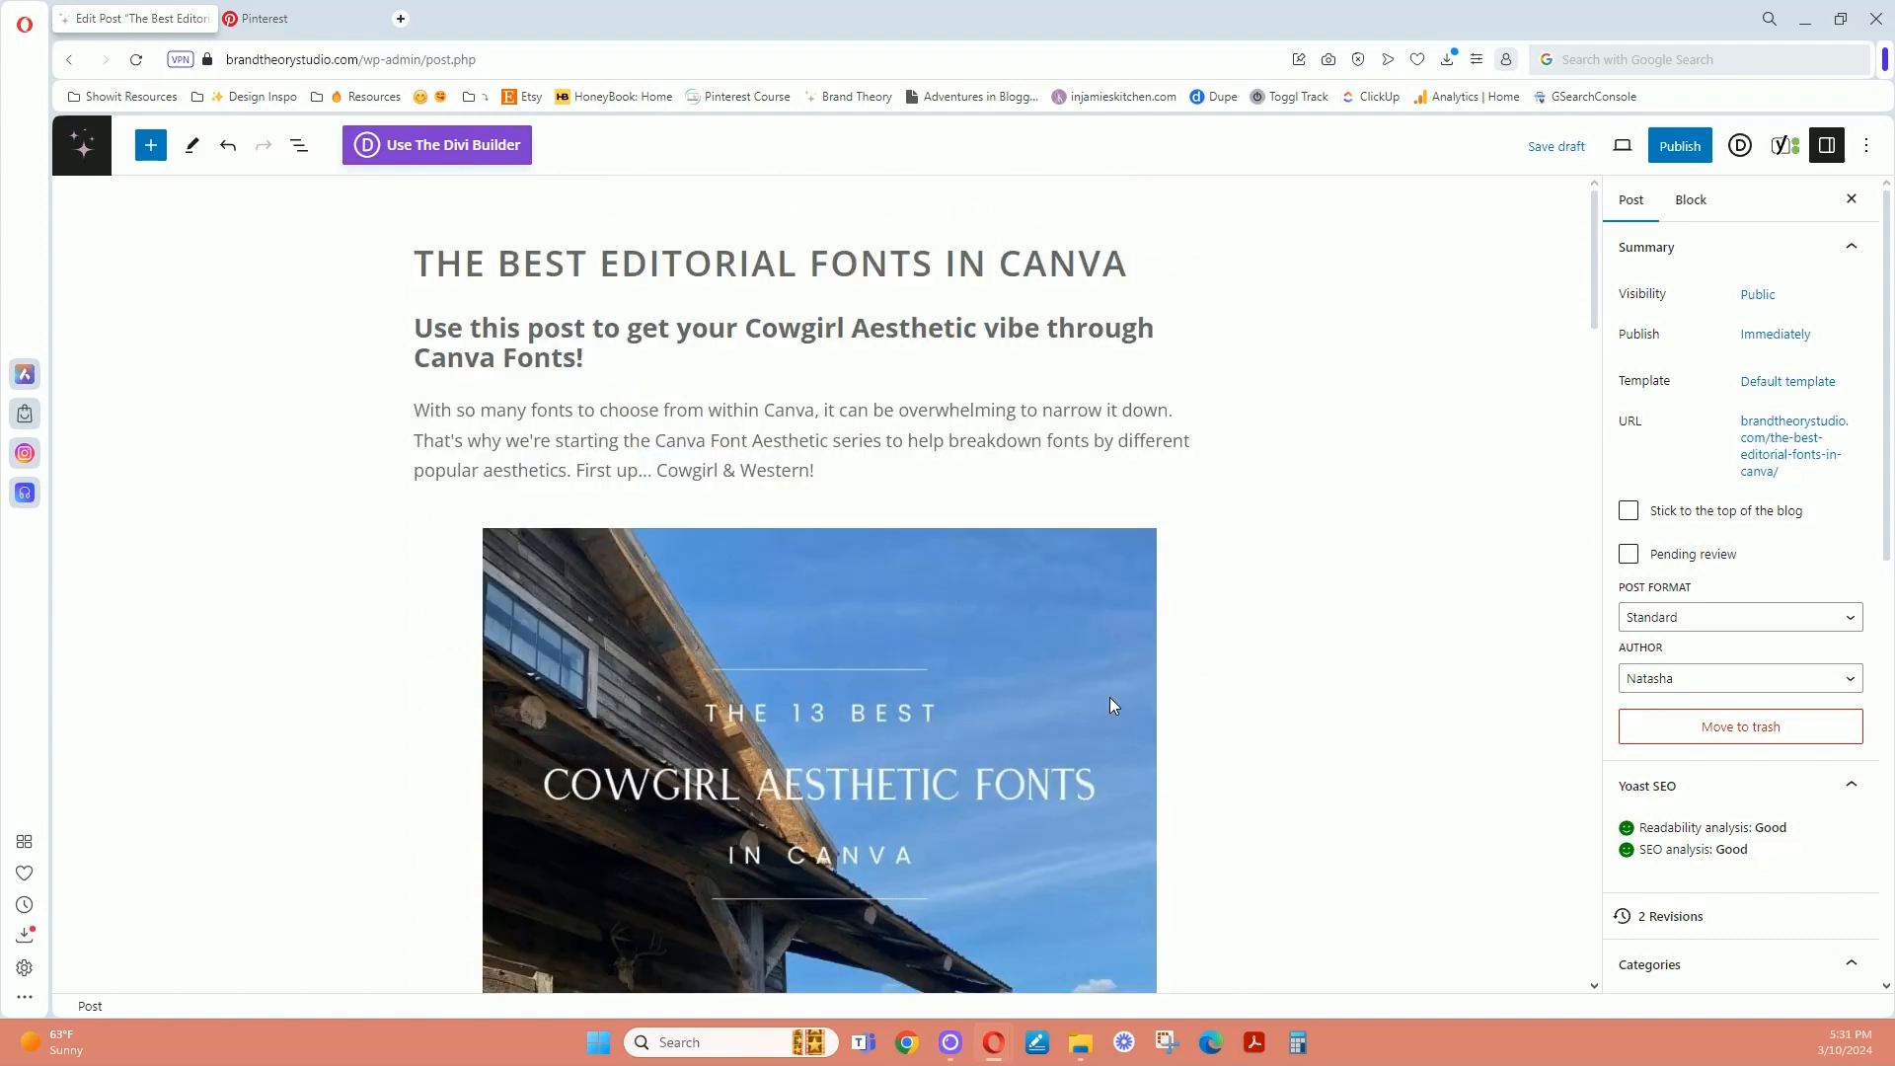
pyautogui.hotkey('ctrl', 'z')
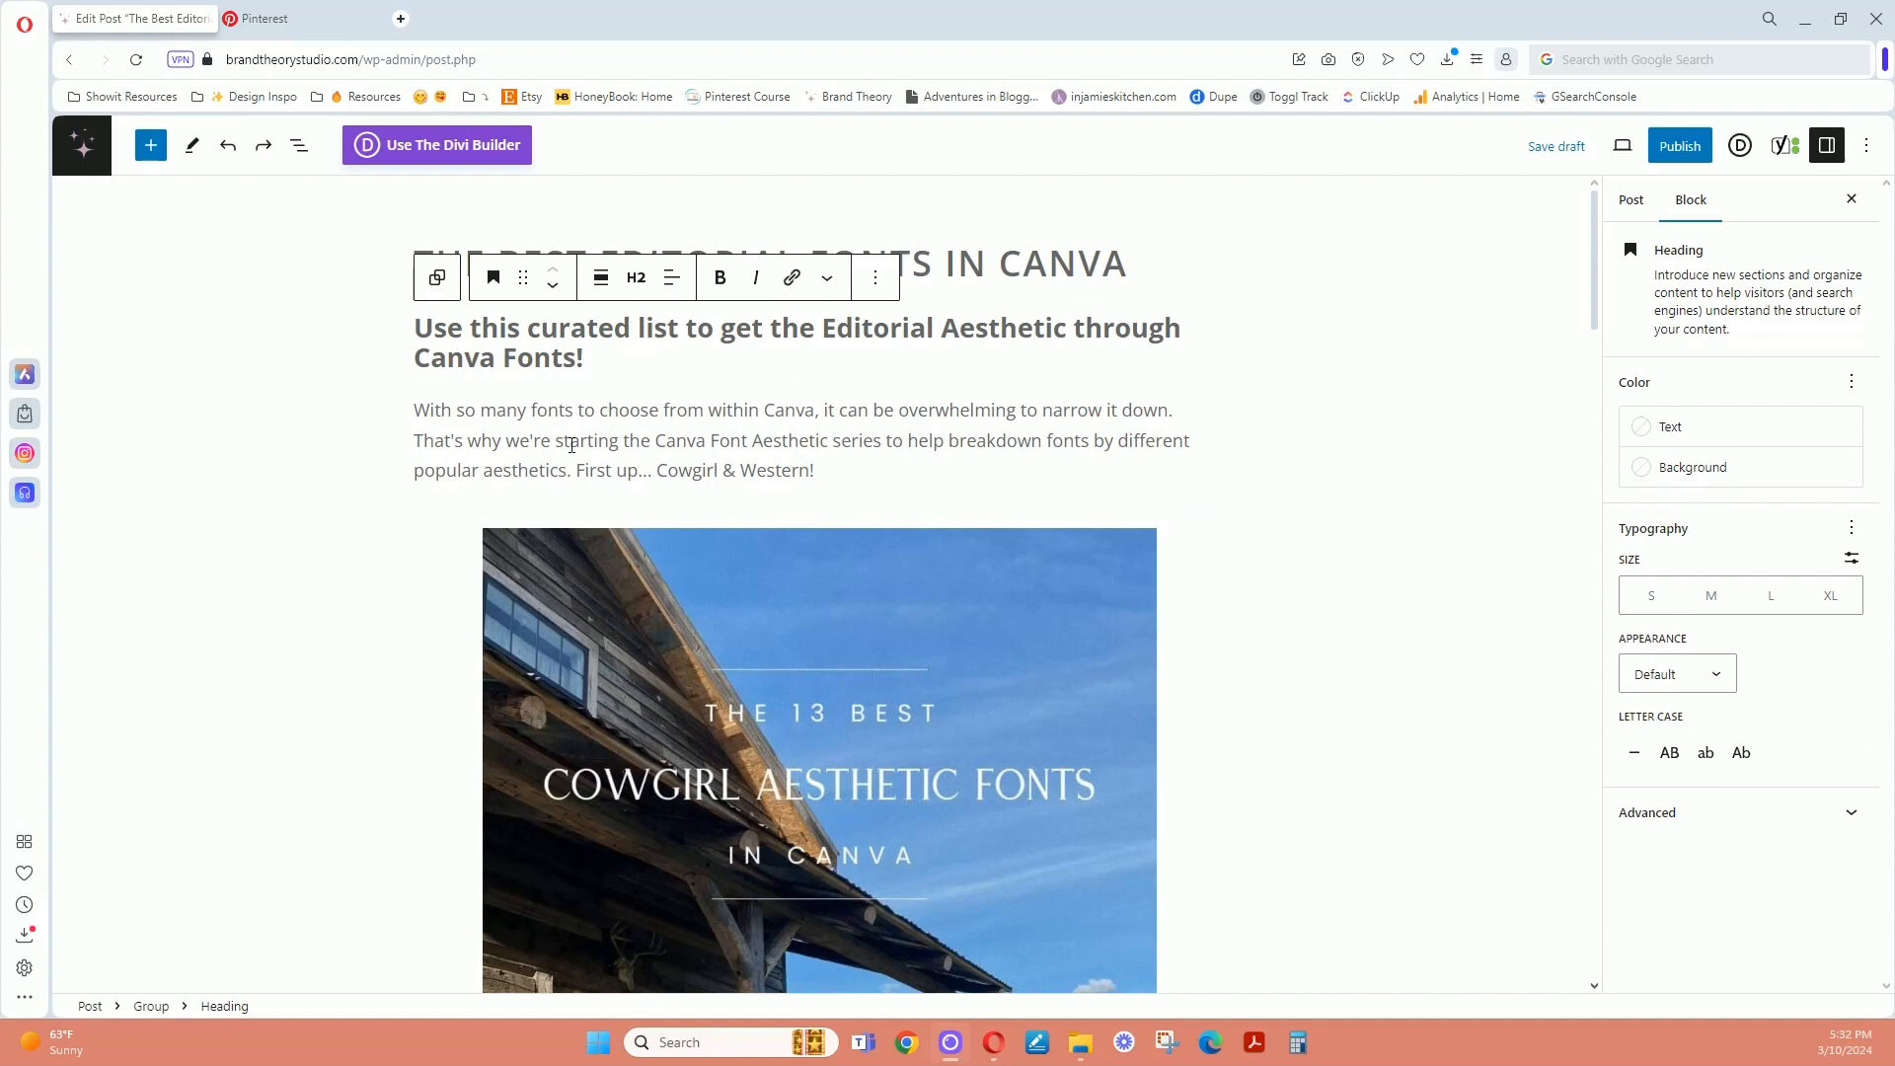
# Replace the Cowgirl cover image below the intro paragraph with the "The 13 Best Editorial Aesthetic Fonts in Canva" image from the media library
pyautogui.moveTo(857, 473); pyautogui.dragTo(414, 415)
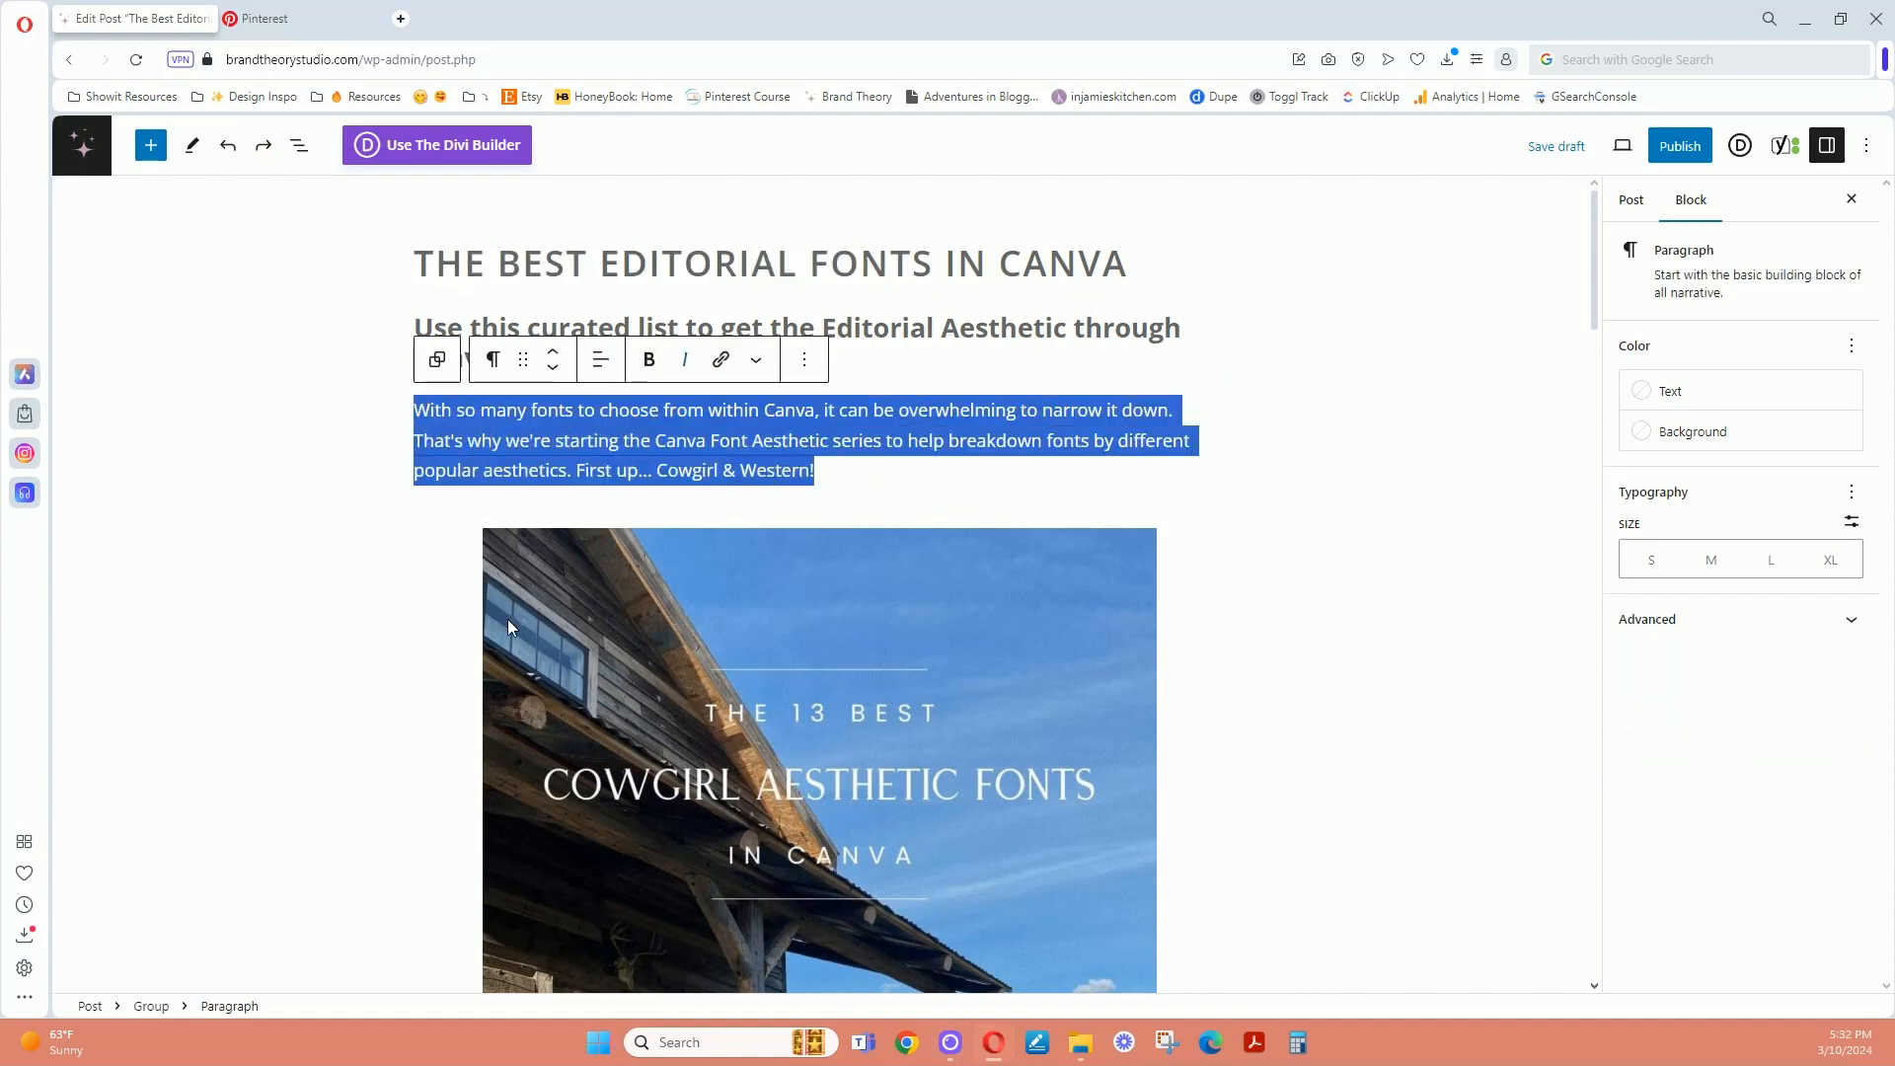
pyautogui.scroll(-1, 861, 795)
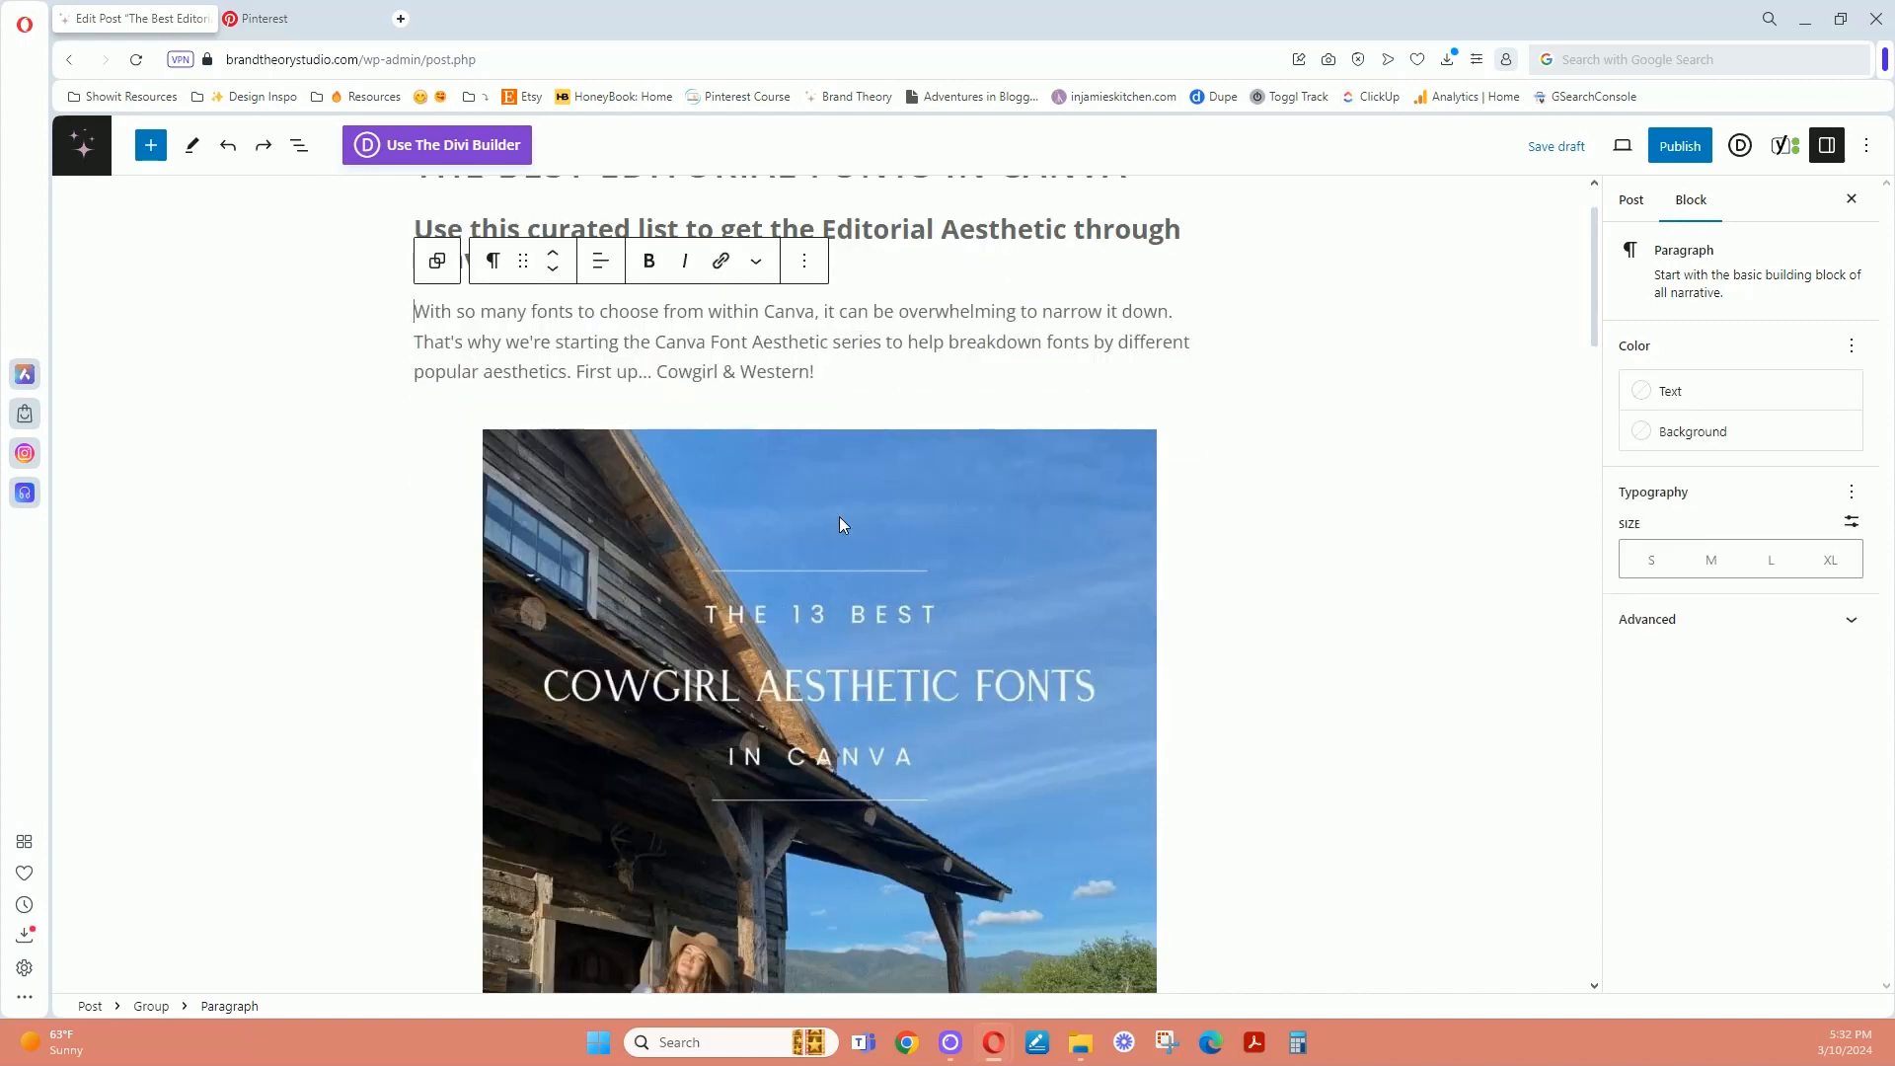
pyautogui.click(815, 577)
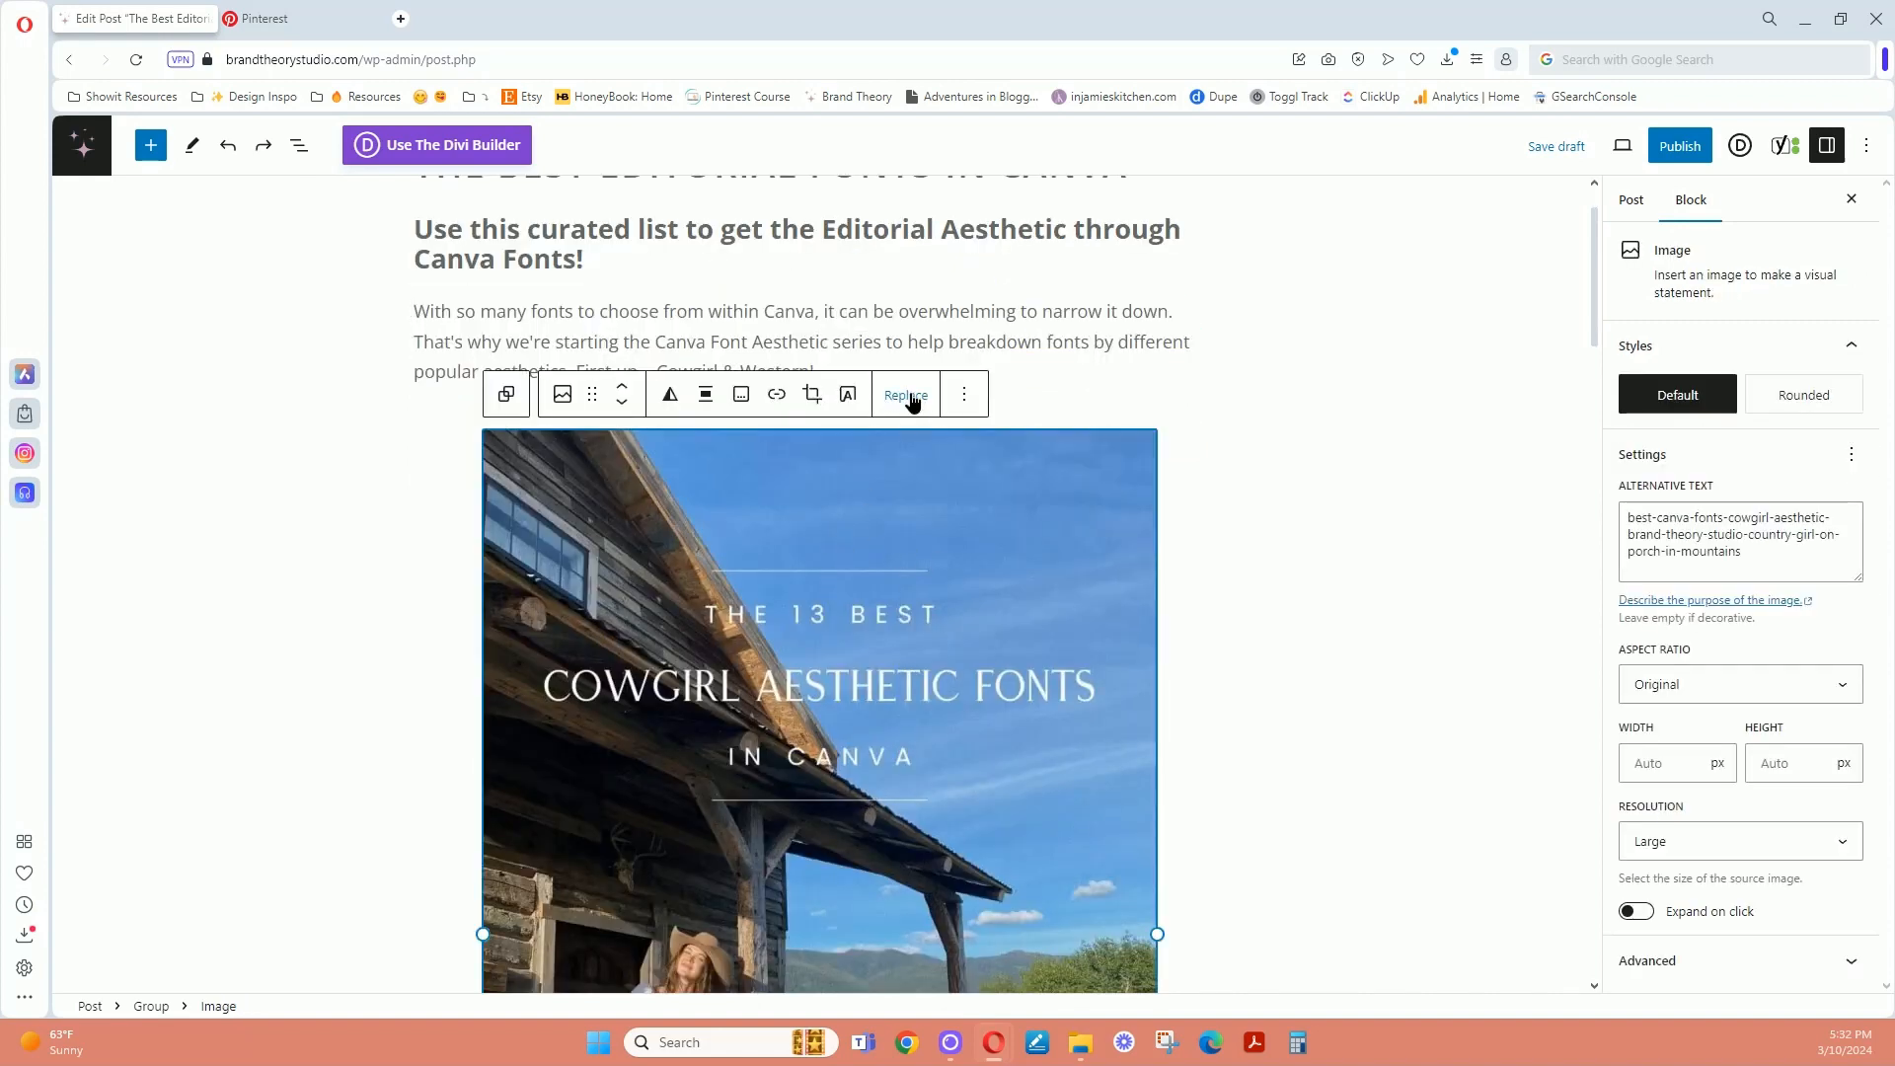
pyautogui.click(905, 397)
pyautogui.click(1312, 771)
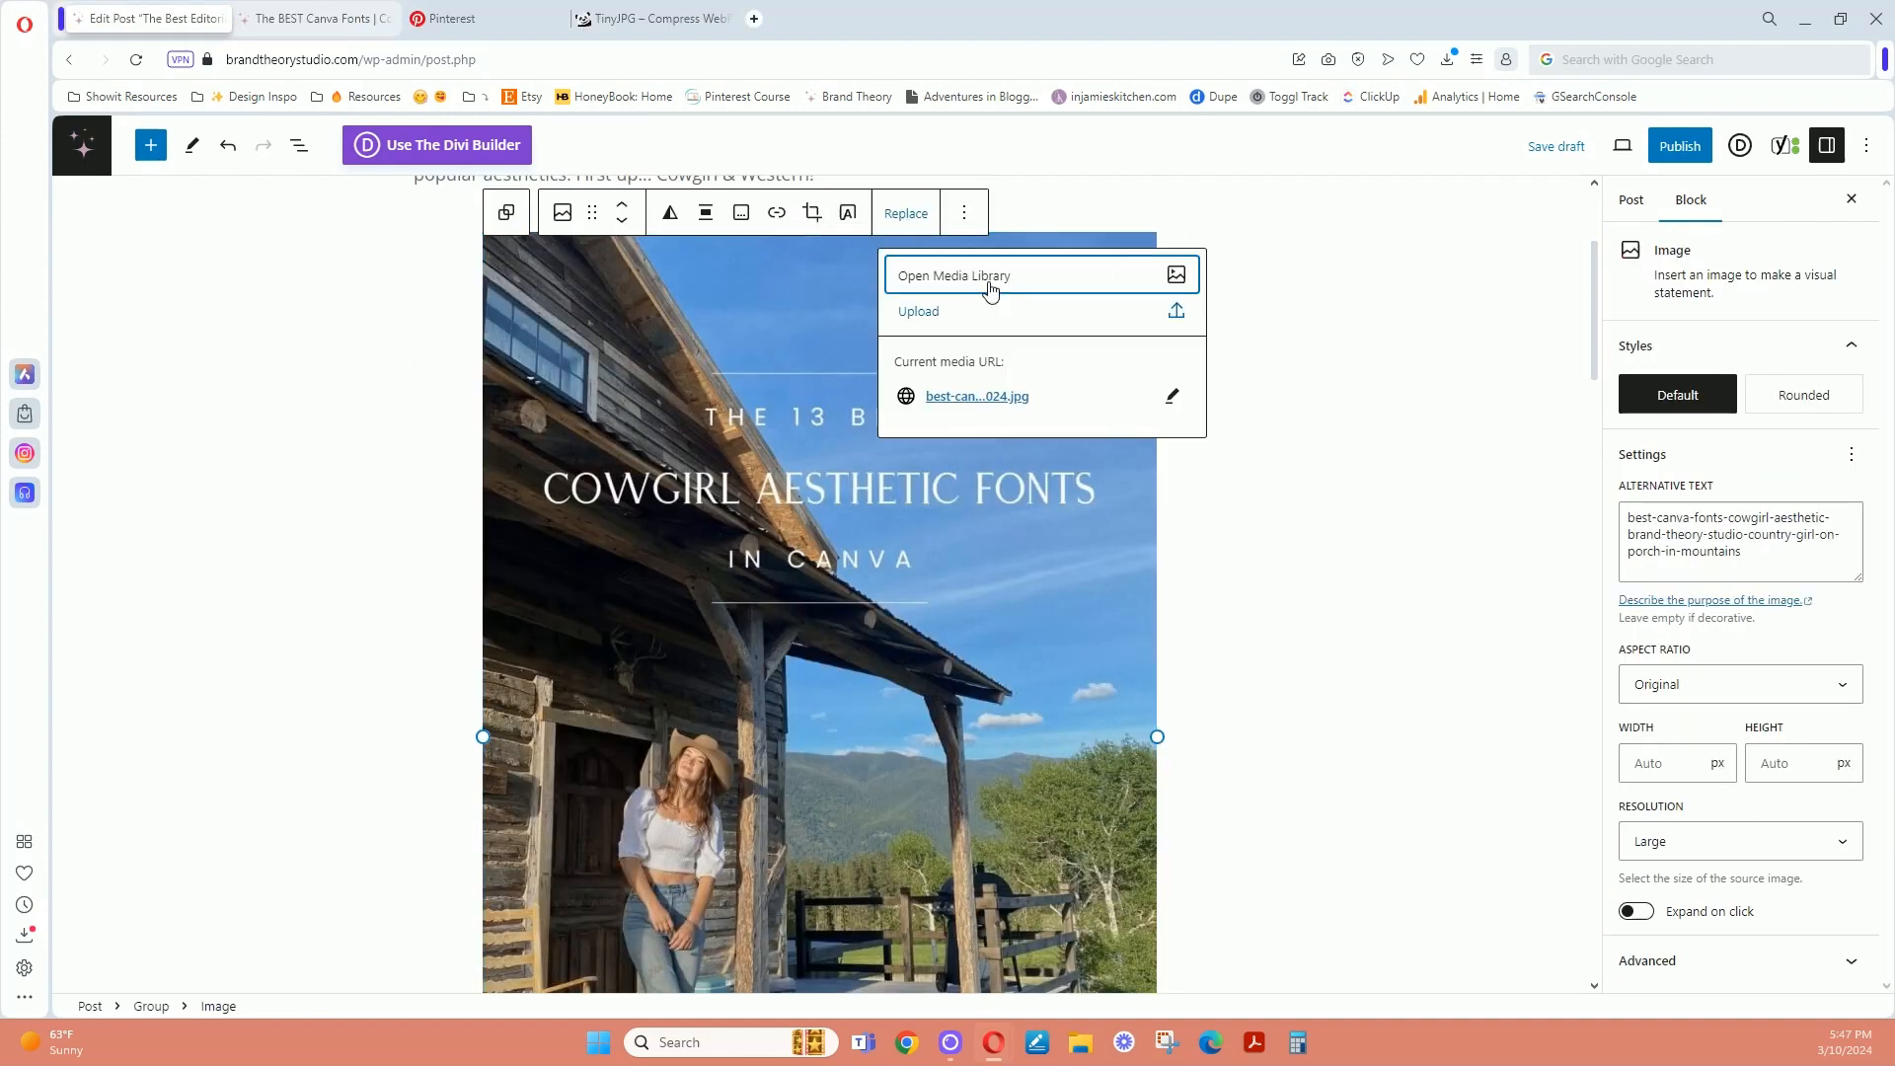
pyautogui.click(990, 287)
pyautogui.click(599, 375)
pyautogui.click(1820, 961)
pyautogui.click(1239, 592)
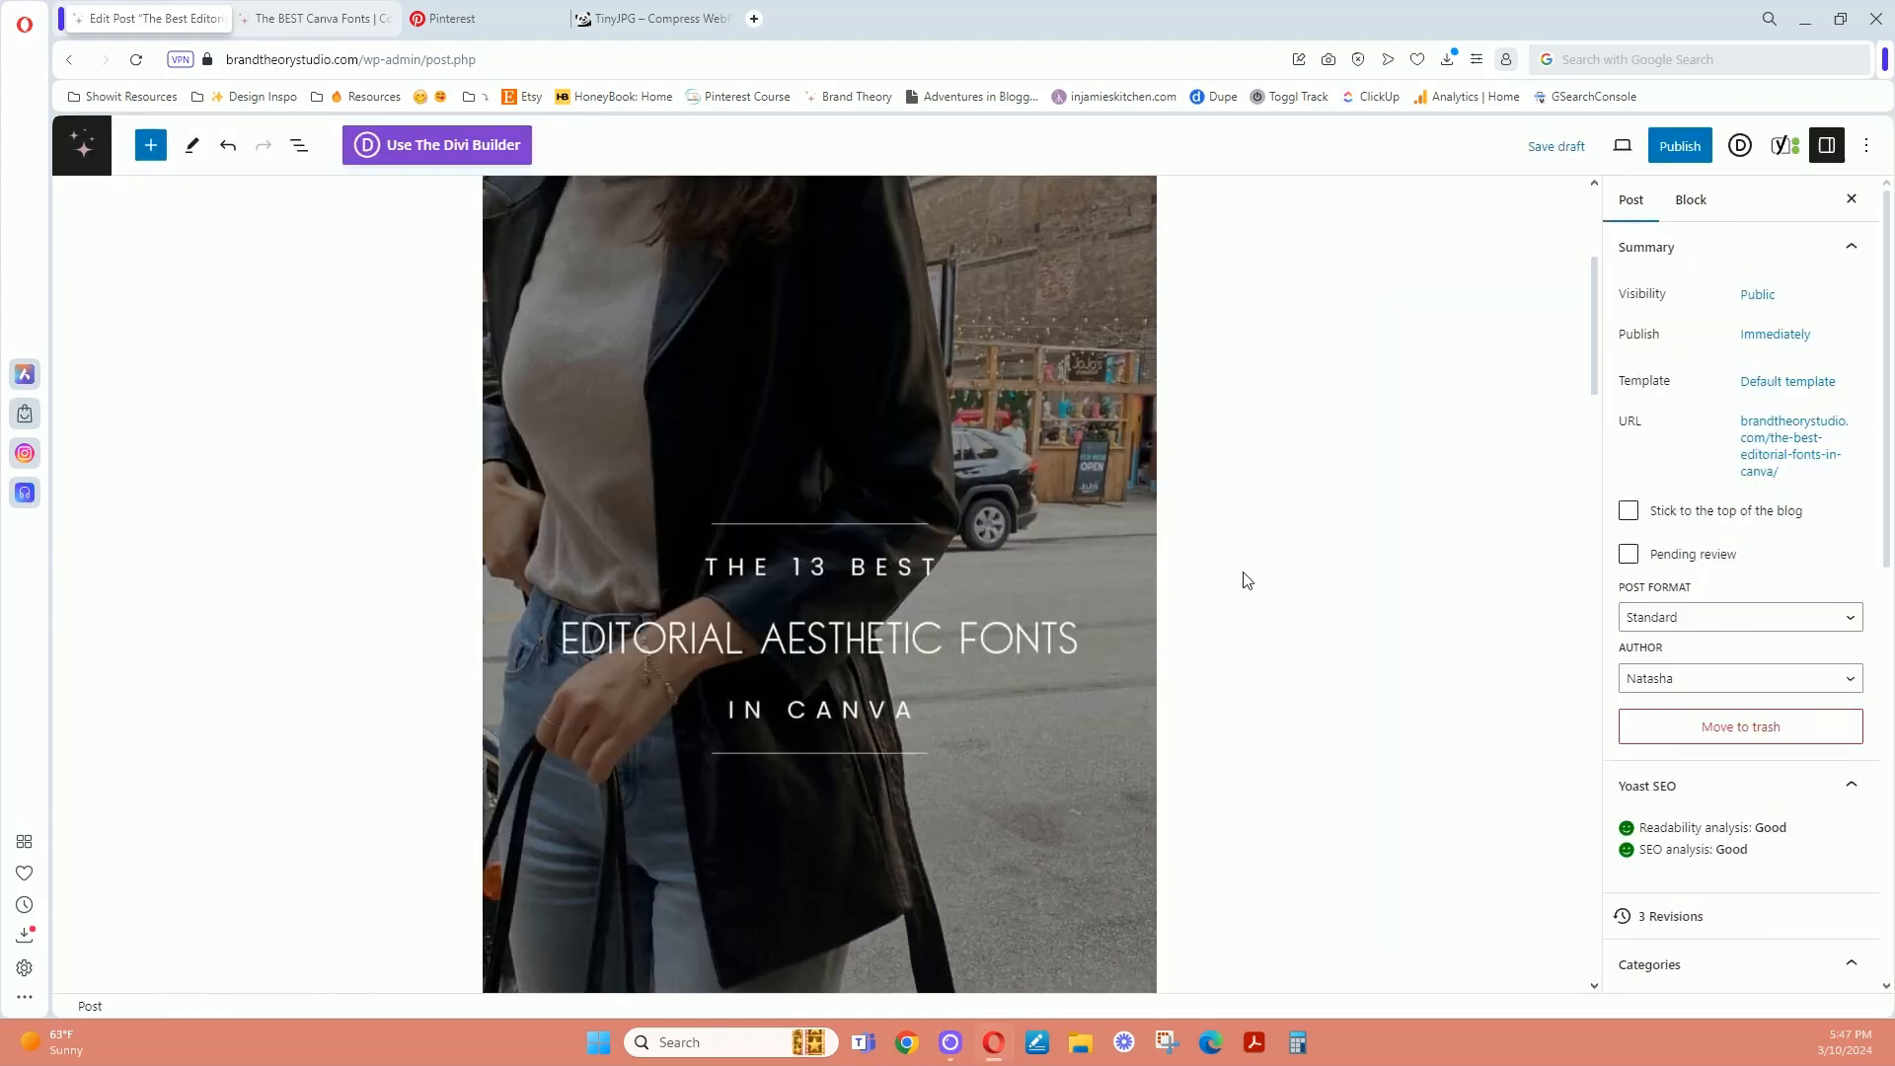
# Preview the editorial fonts draft in a new tab and look through the page
pyautogui.scroll(4, 1242, 582)
pyautogui.click(1622, 145)
pyautogui.click(1495, 322)
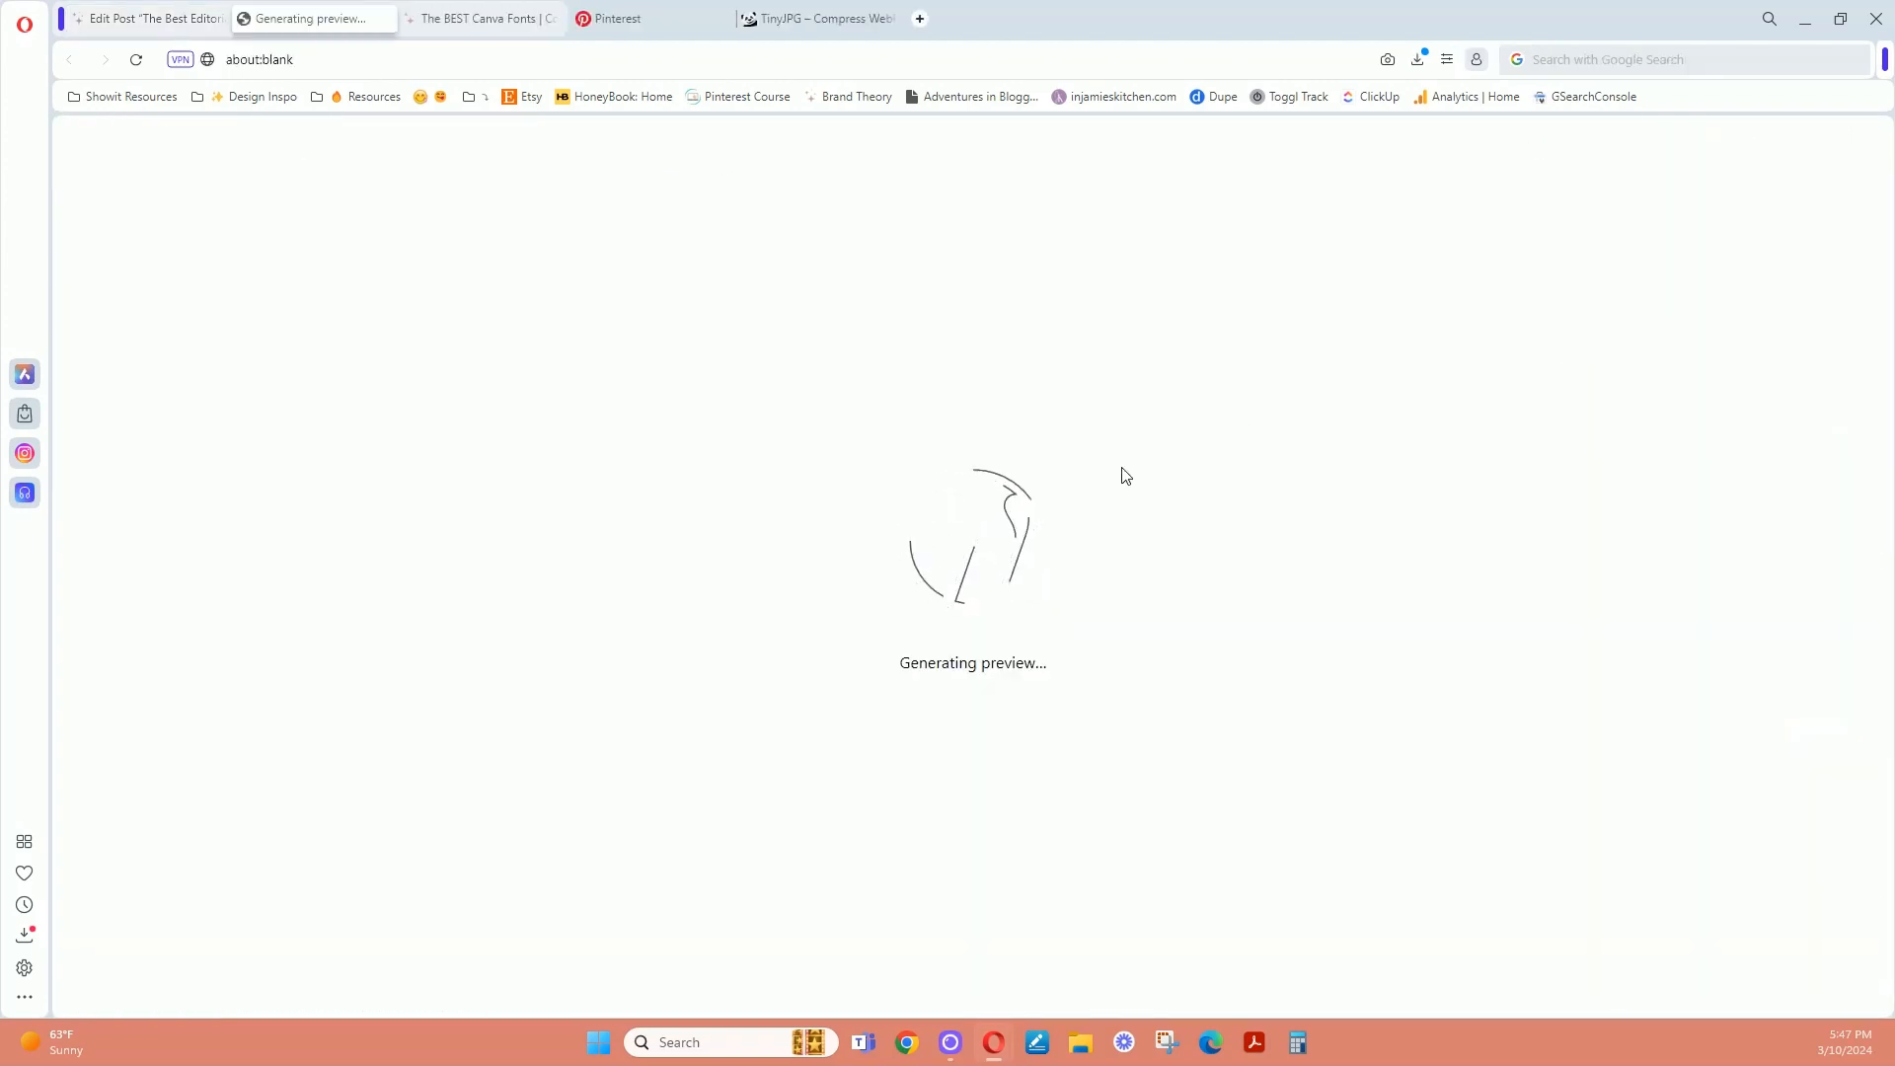
pyautogui.scroll(-5, 1570, 600)
pyautogui.scroll(-15, 1572, 600)
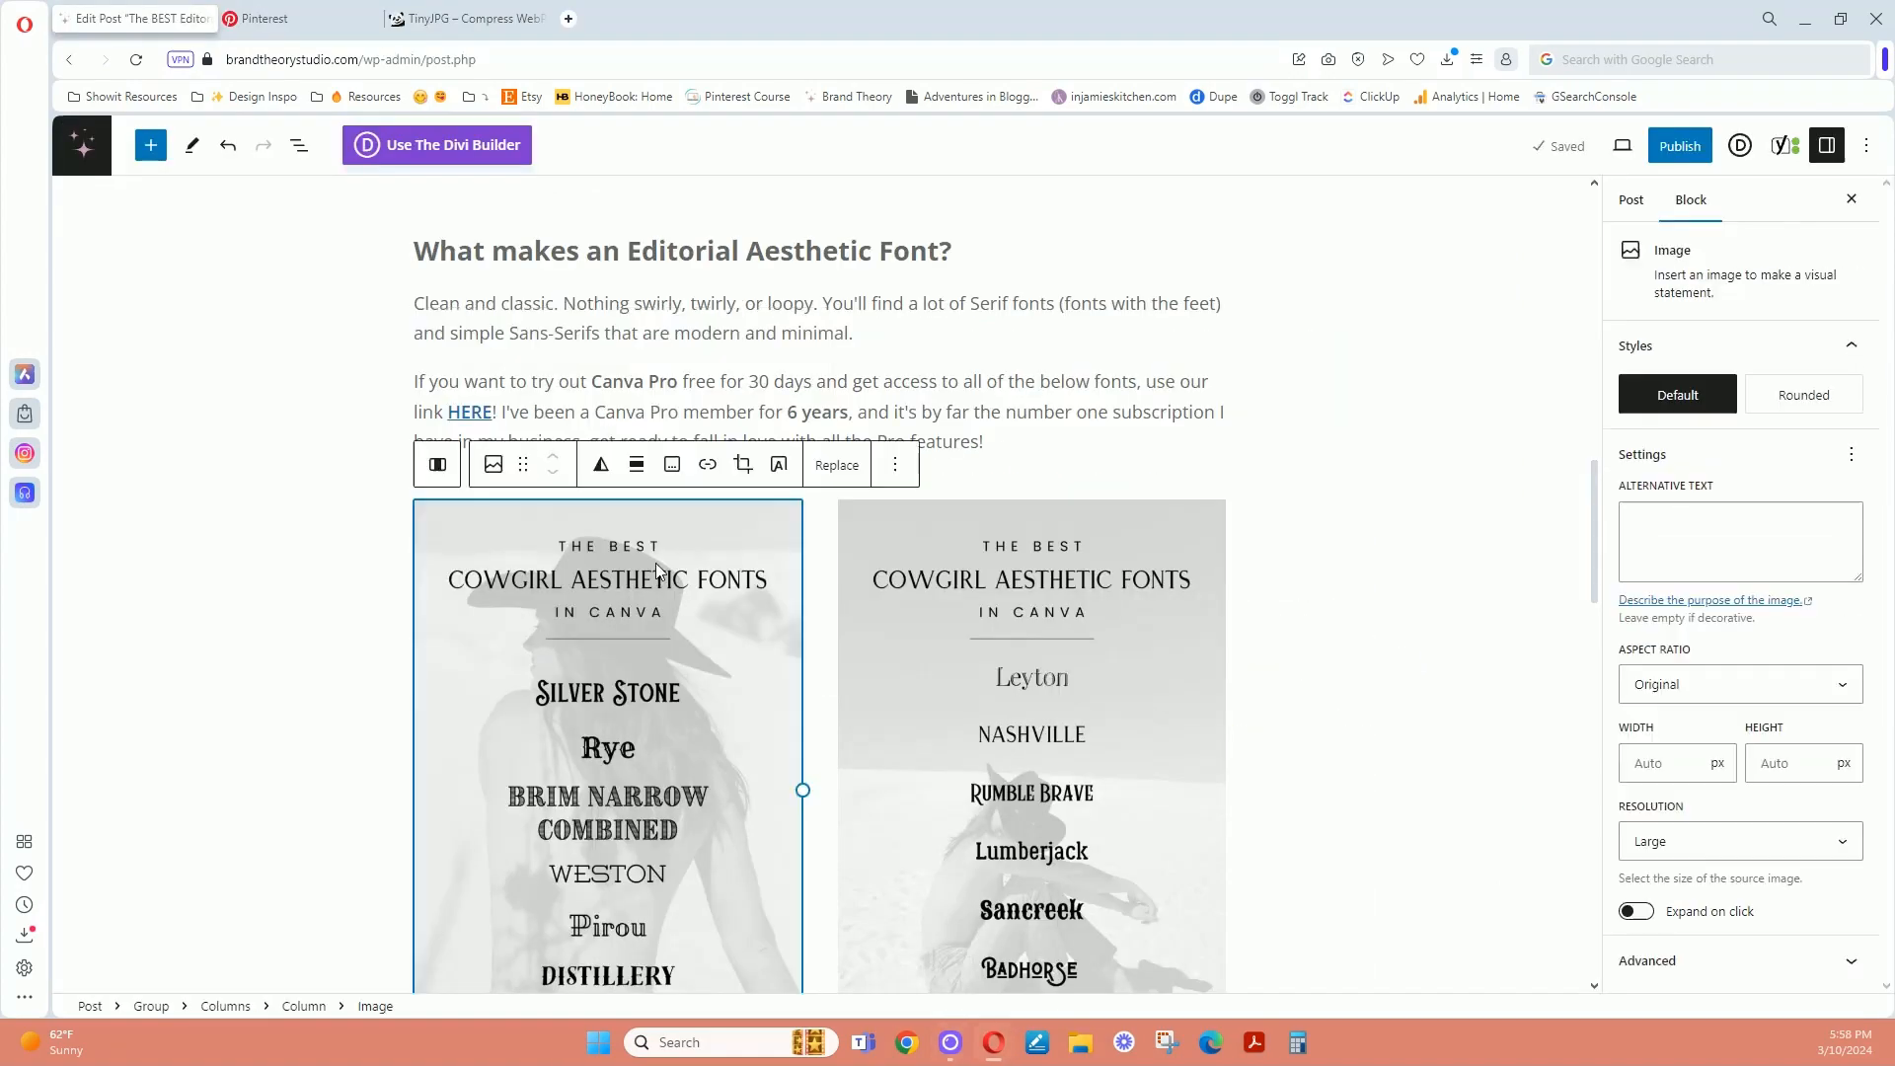
# Replace the first column's Cowgirl font list image with the Editorial font list starting with Black Gold Display from the media library
pyautogui.click(842, 457)
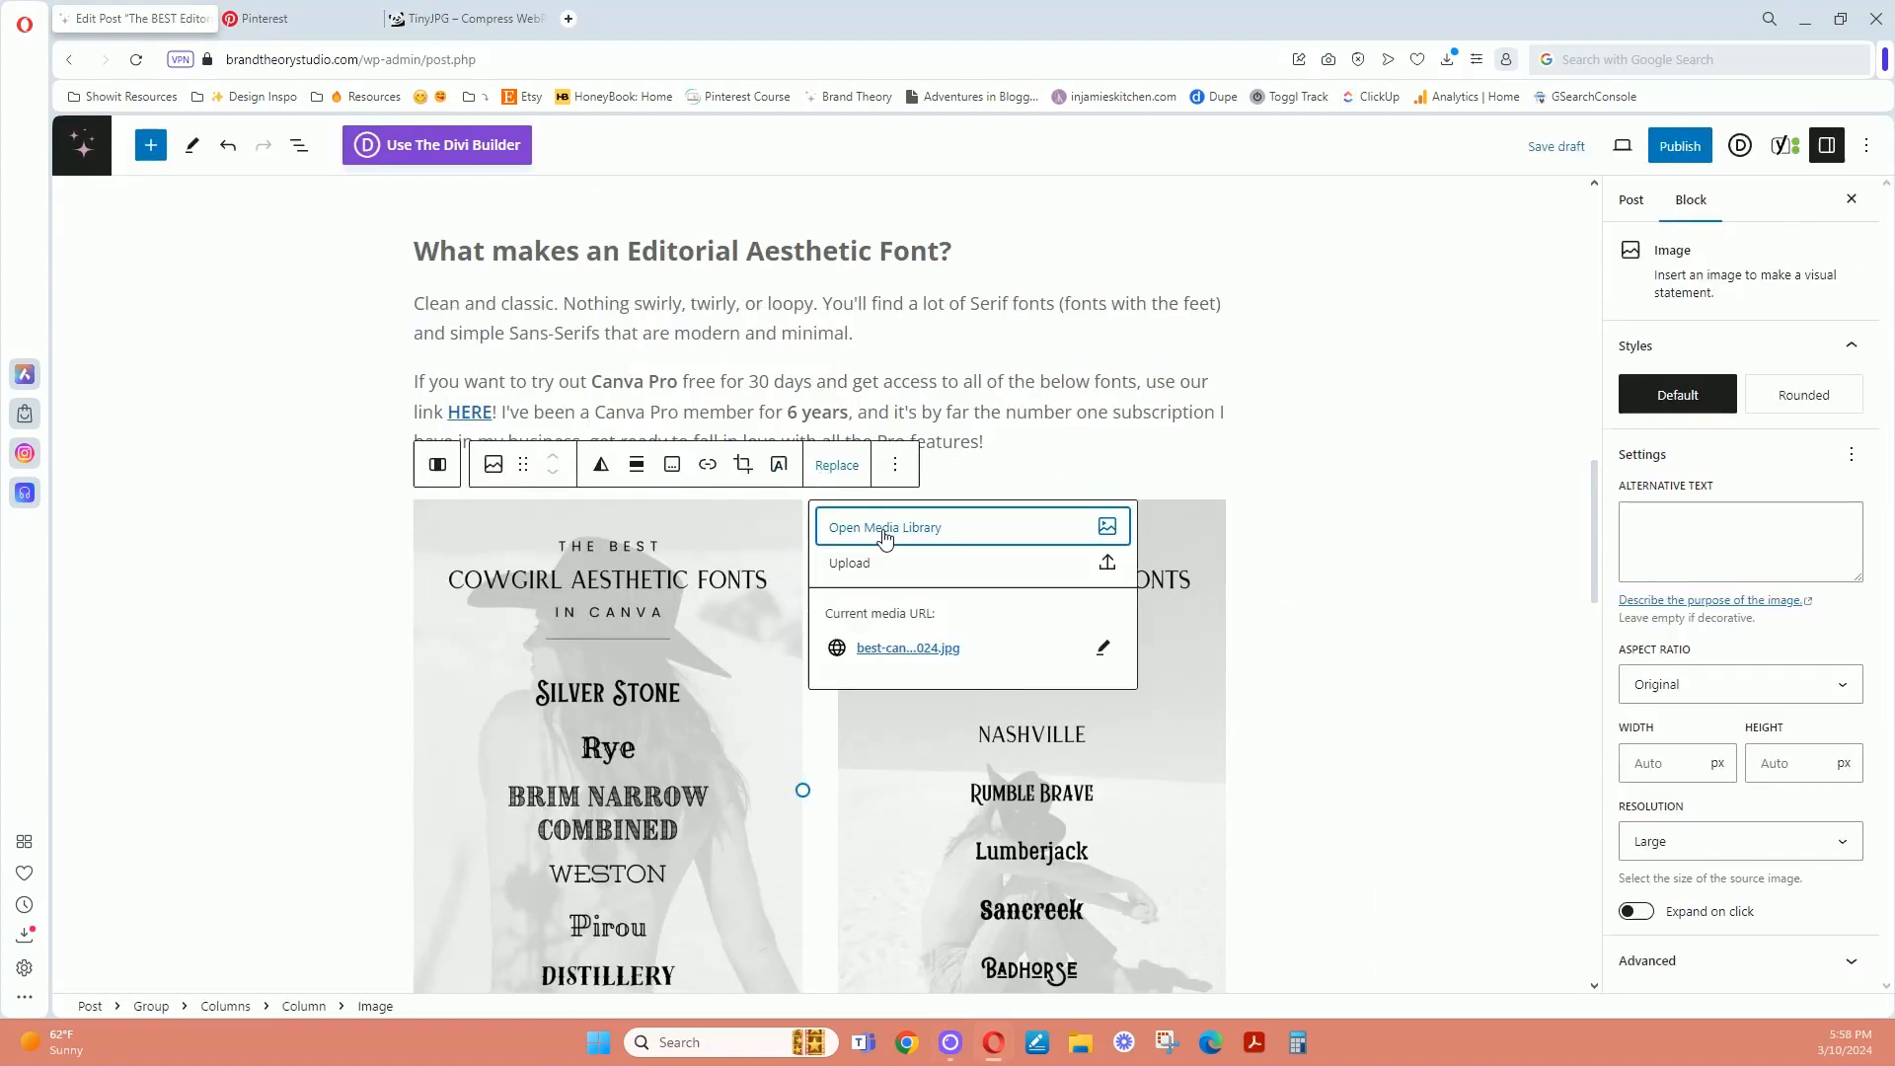
pyautogui.click(879, 529)
pyautogui.click(1820, 959)
# Replace the second column's Cowgirl font list image with the matching Editorial Aesthetic Fonts list from the media library
pyautogui.click(1086, 681)
pyautogui.click(1261, 465)
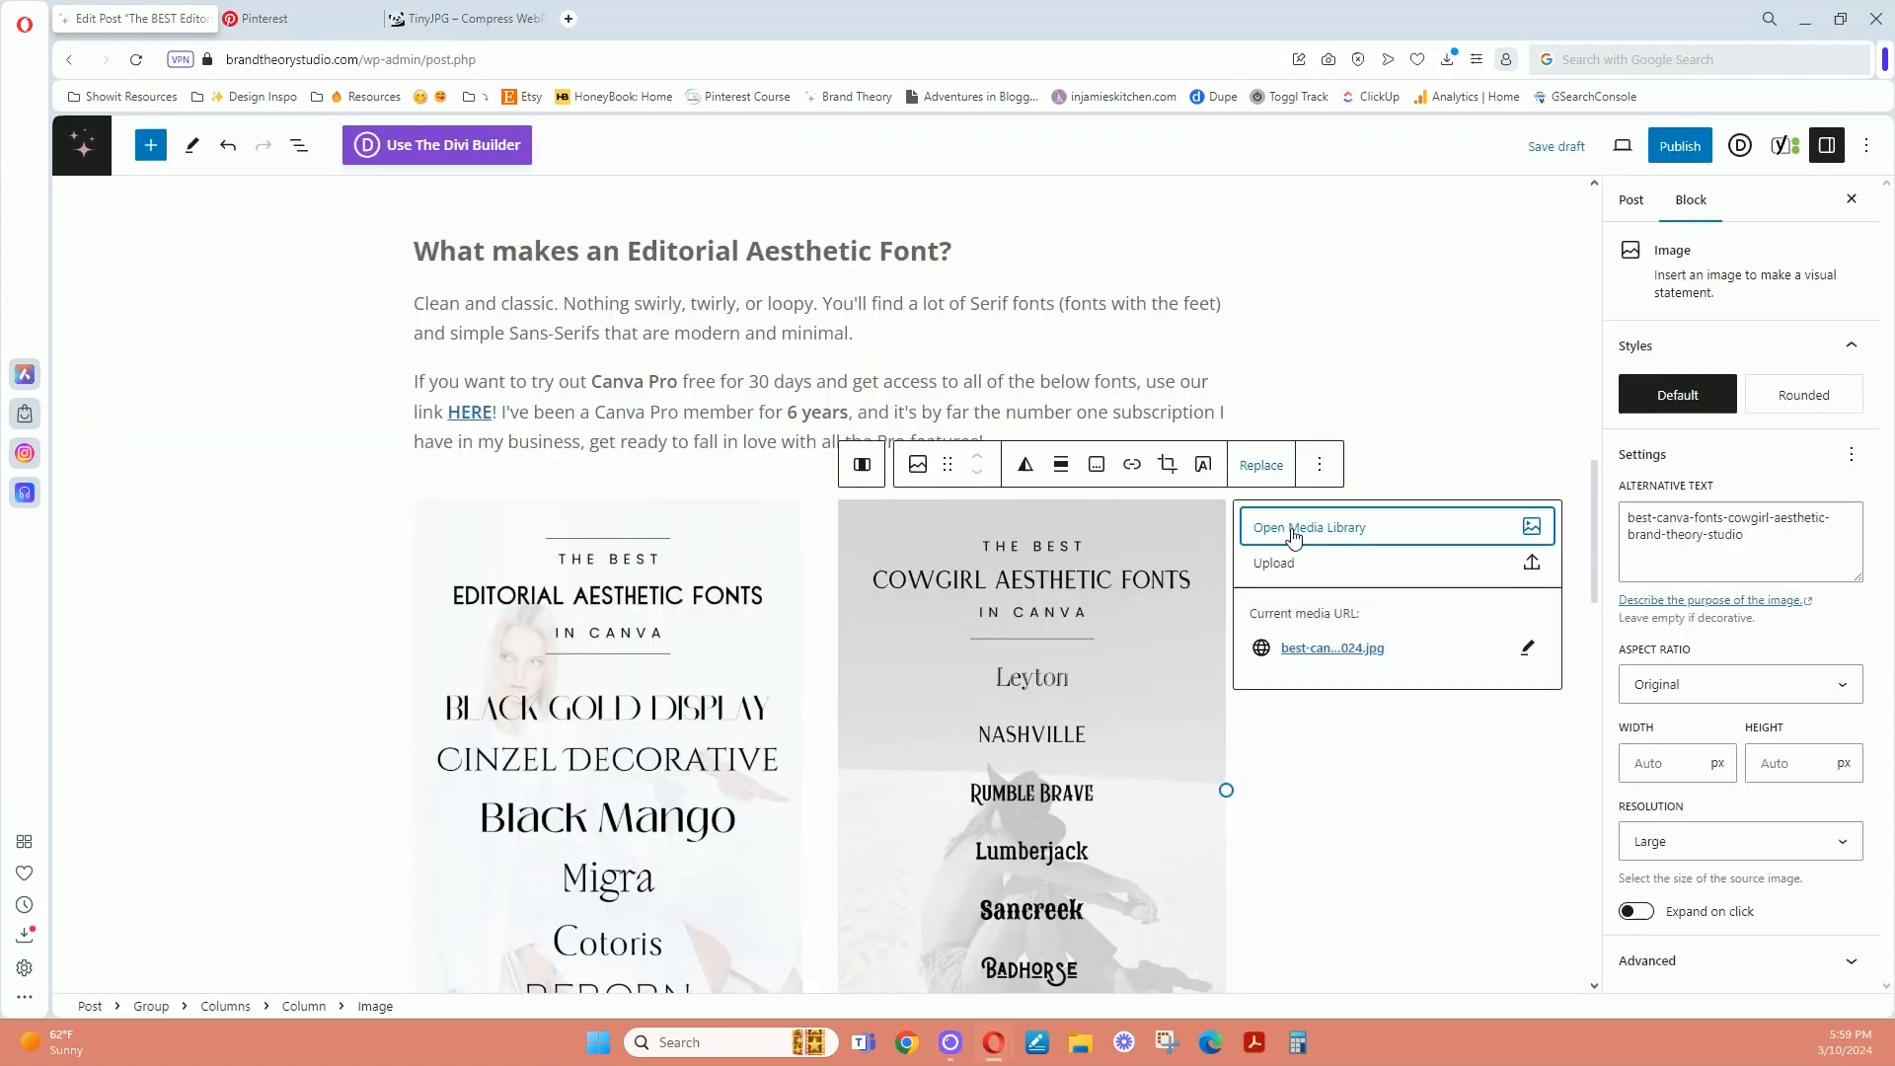
pyautogui.click(1293, 530)
pyautogui.click(477, 389)
pyautogui.click(1819, 959)
# Review the "The Best Editorial Fonts in Canva" post on the site from its title image down to the comments section
pyautogui.scroll(-3, 1243, 816)
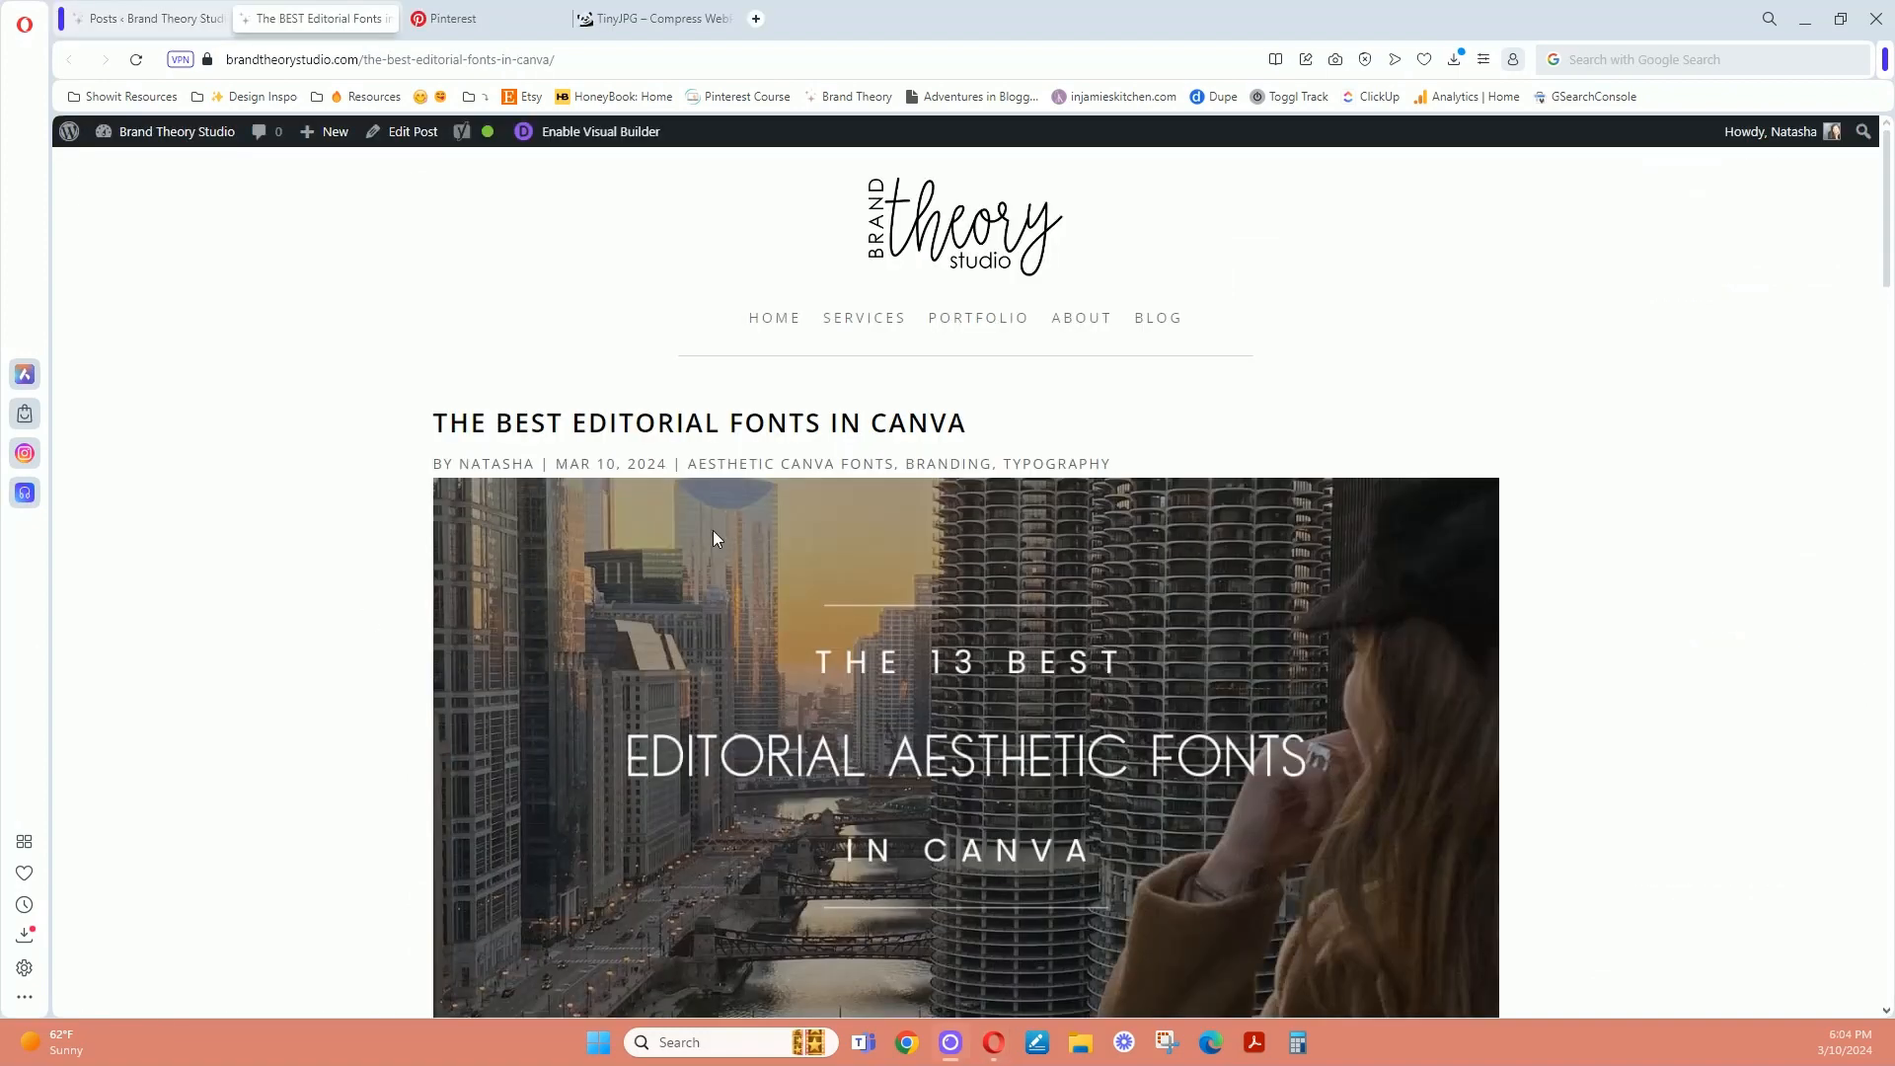
pyautogui.scroll(-6, 1362, 401)
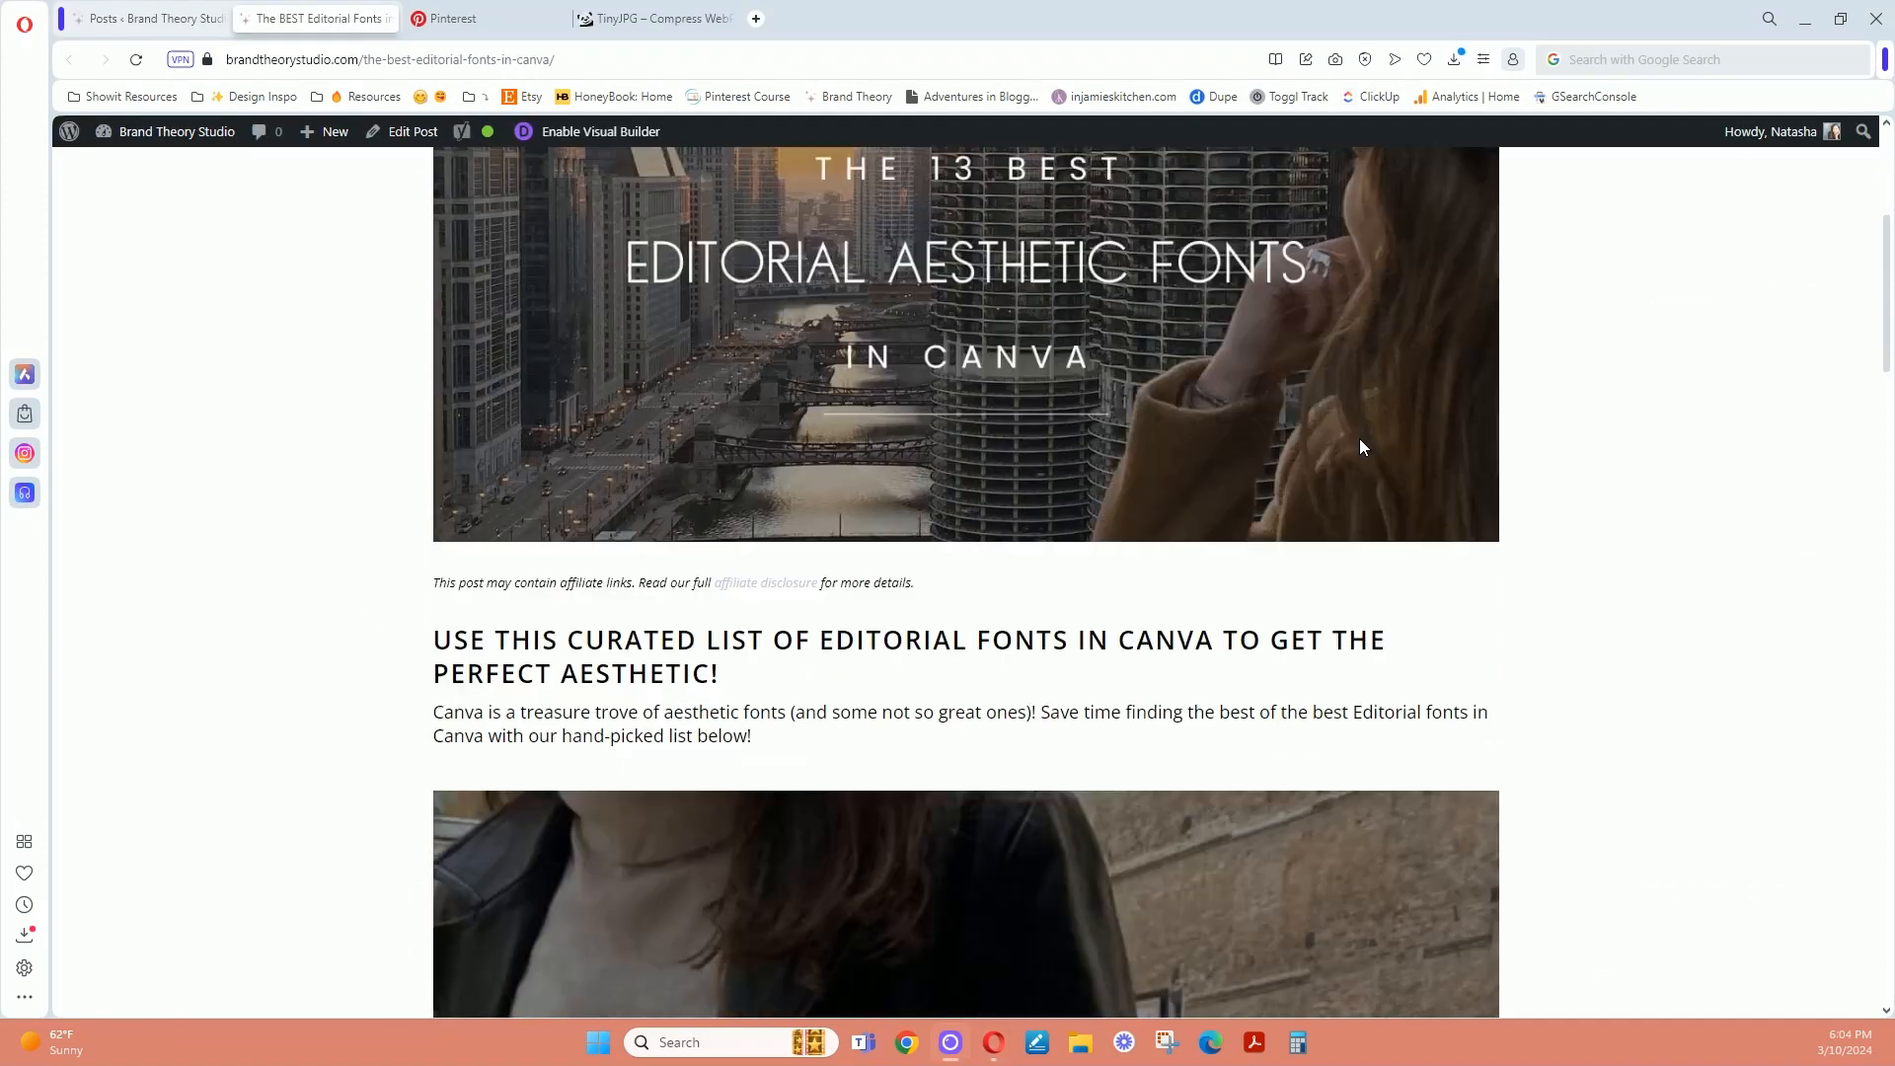
pyautogui.scroll(-10, 1365, 466)
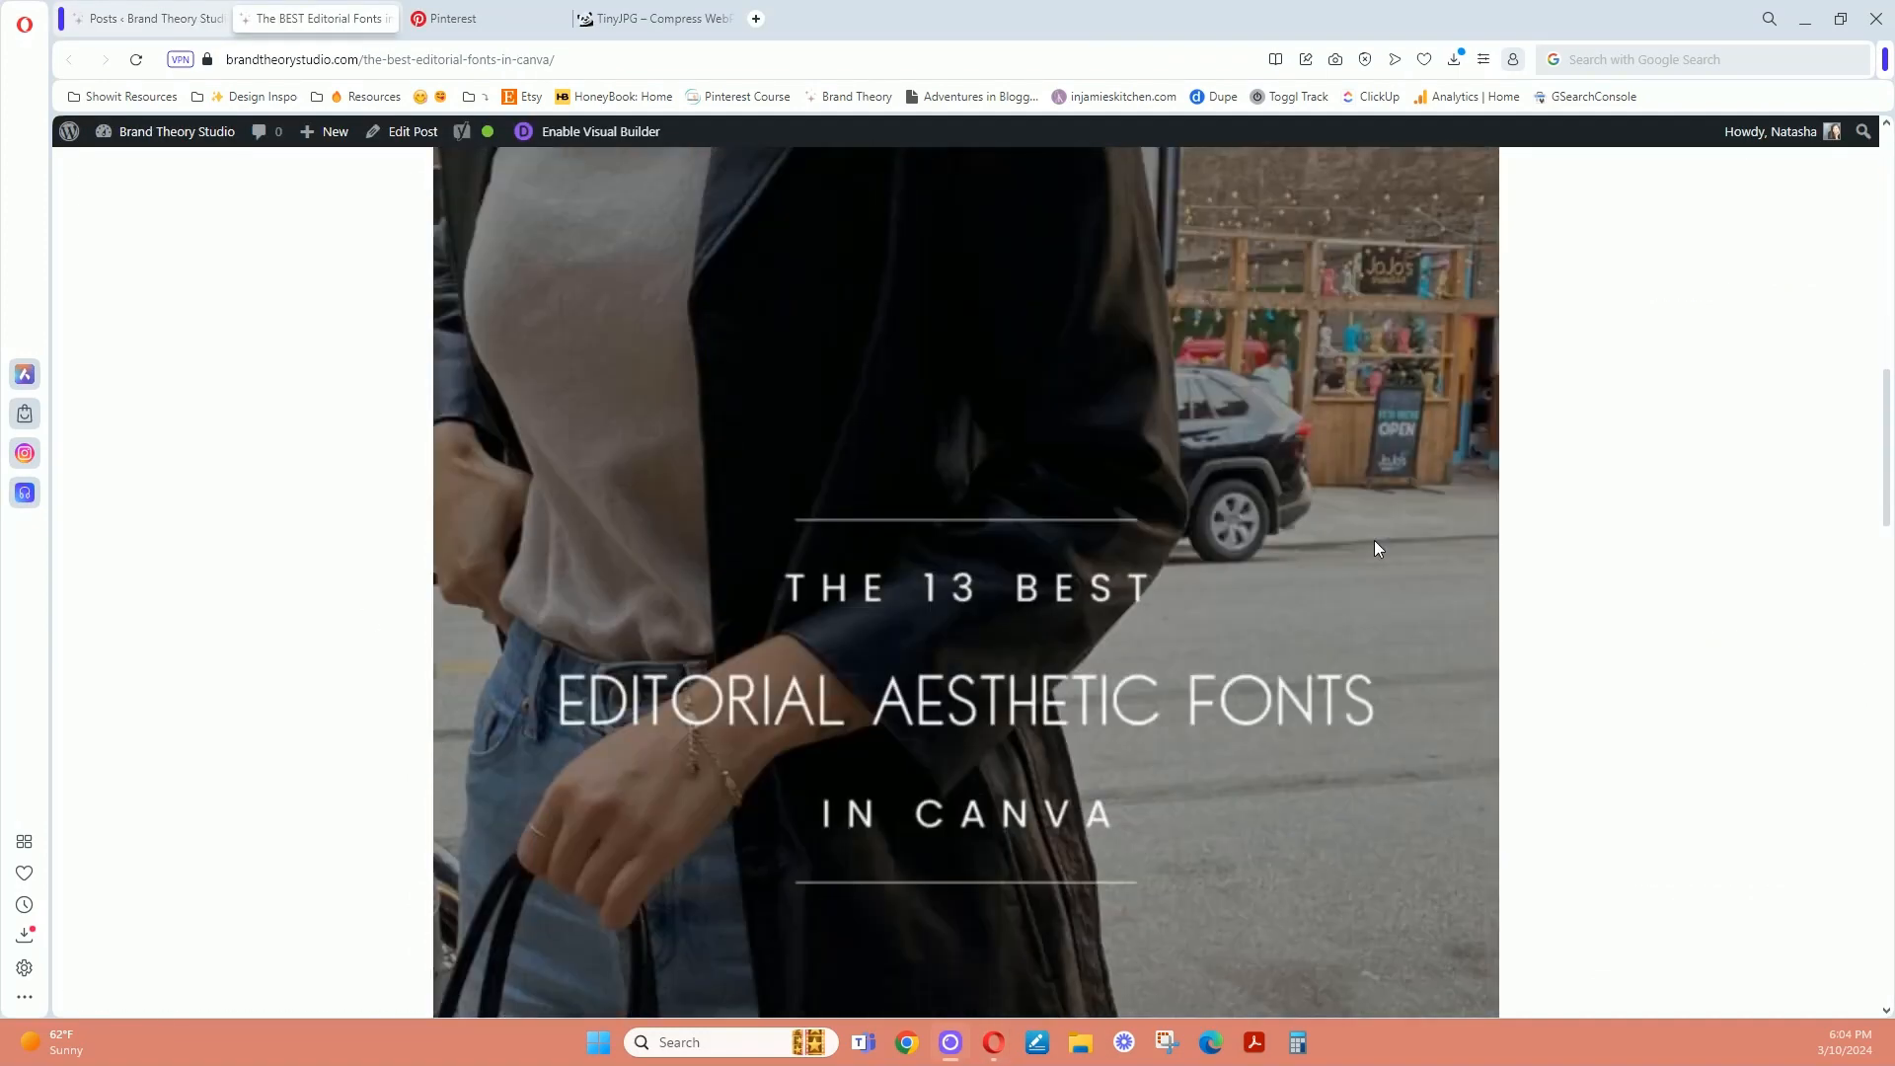
pyautogui.scroll(-9, 1373, 563)
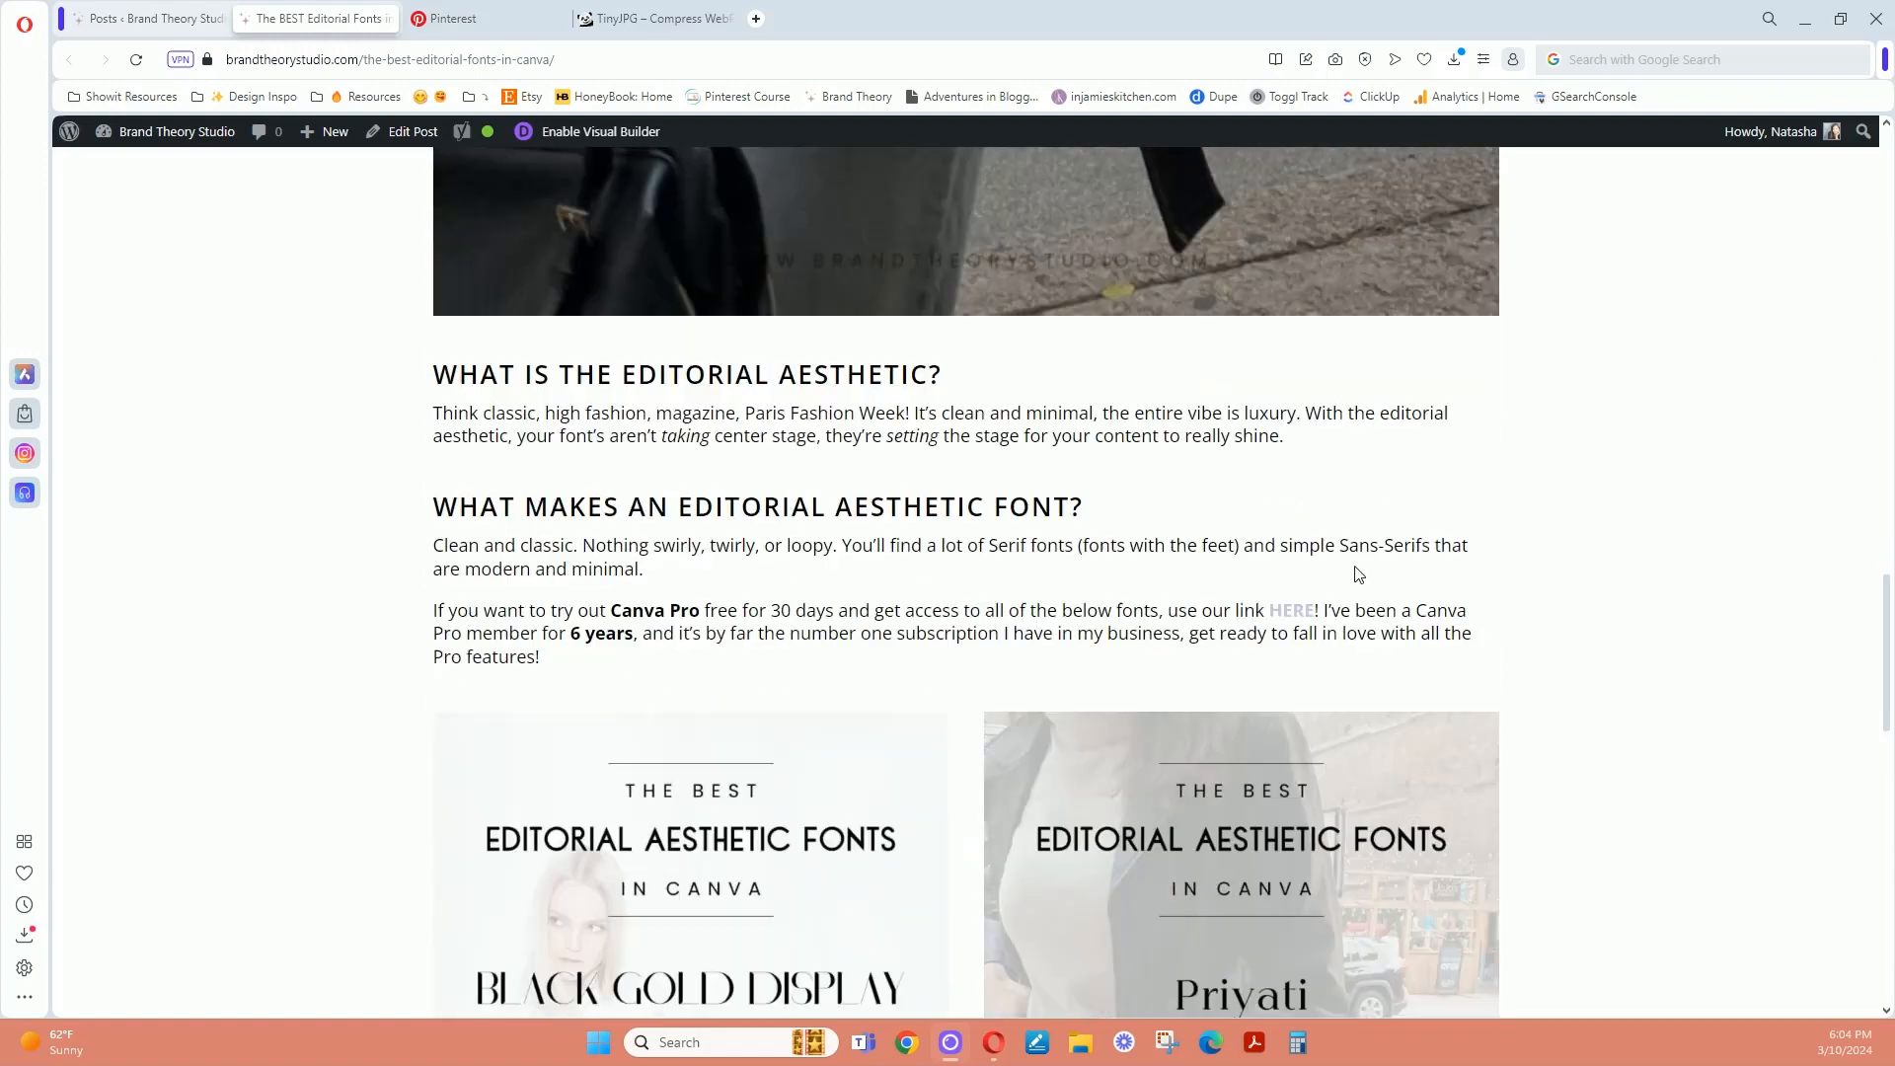
pyautogui.scroll(-9, 1357, 579)
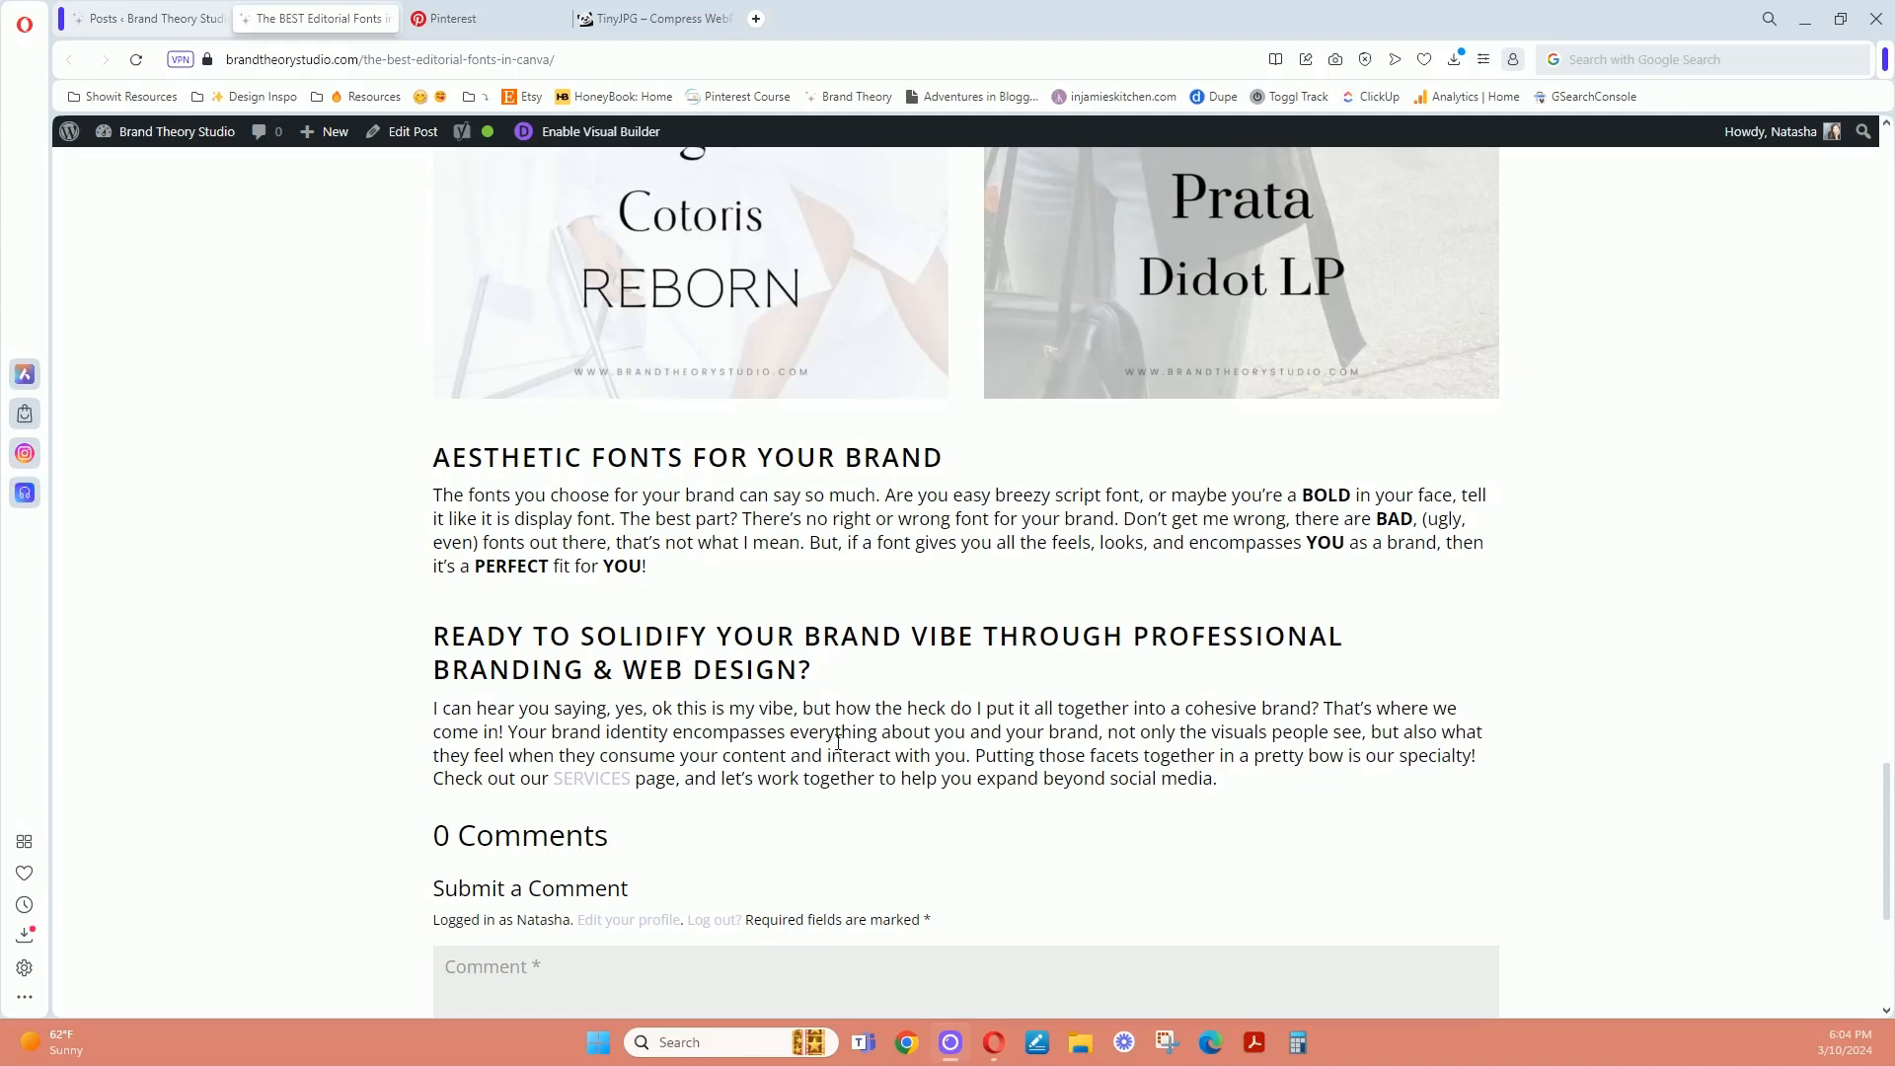
pyautogui.scroll(-3, 782, 804)
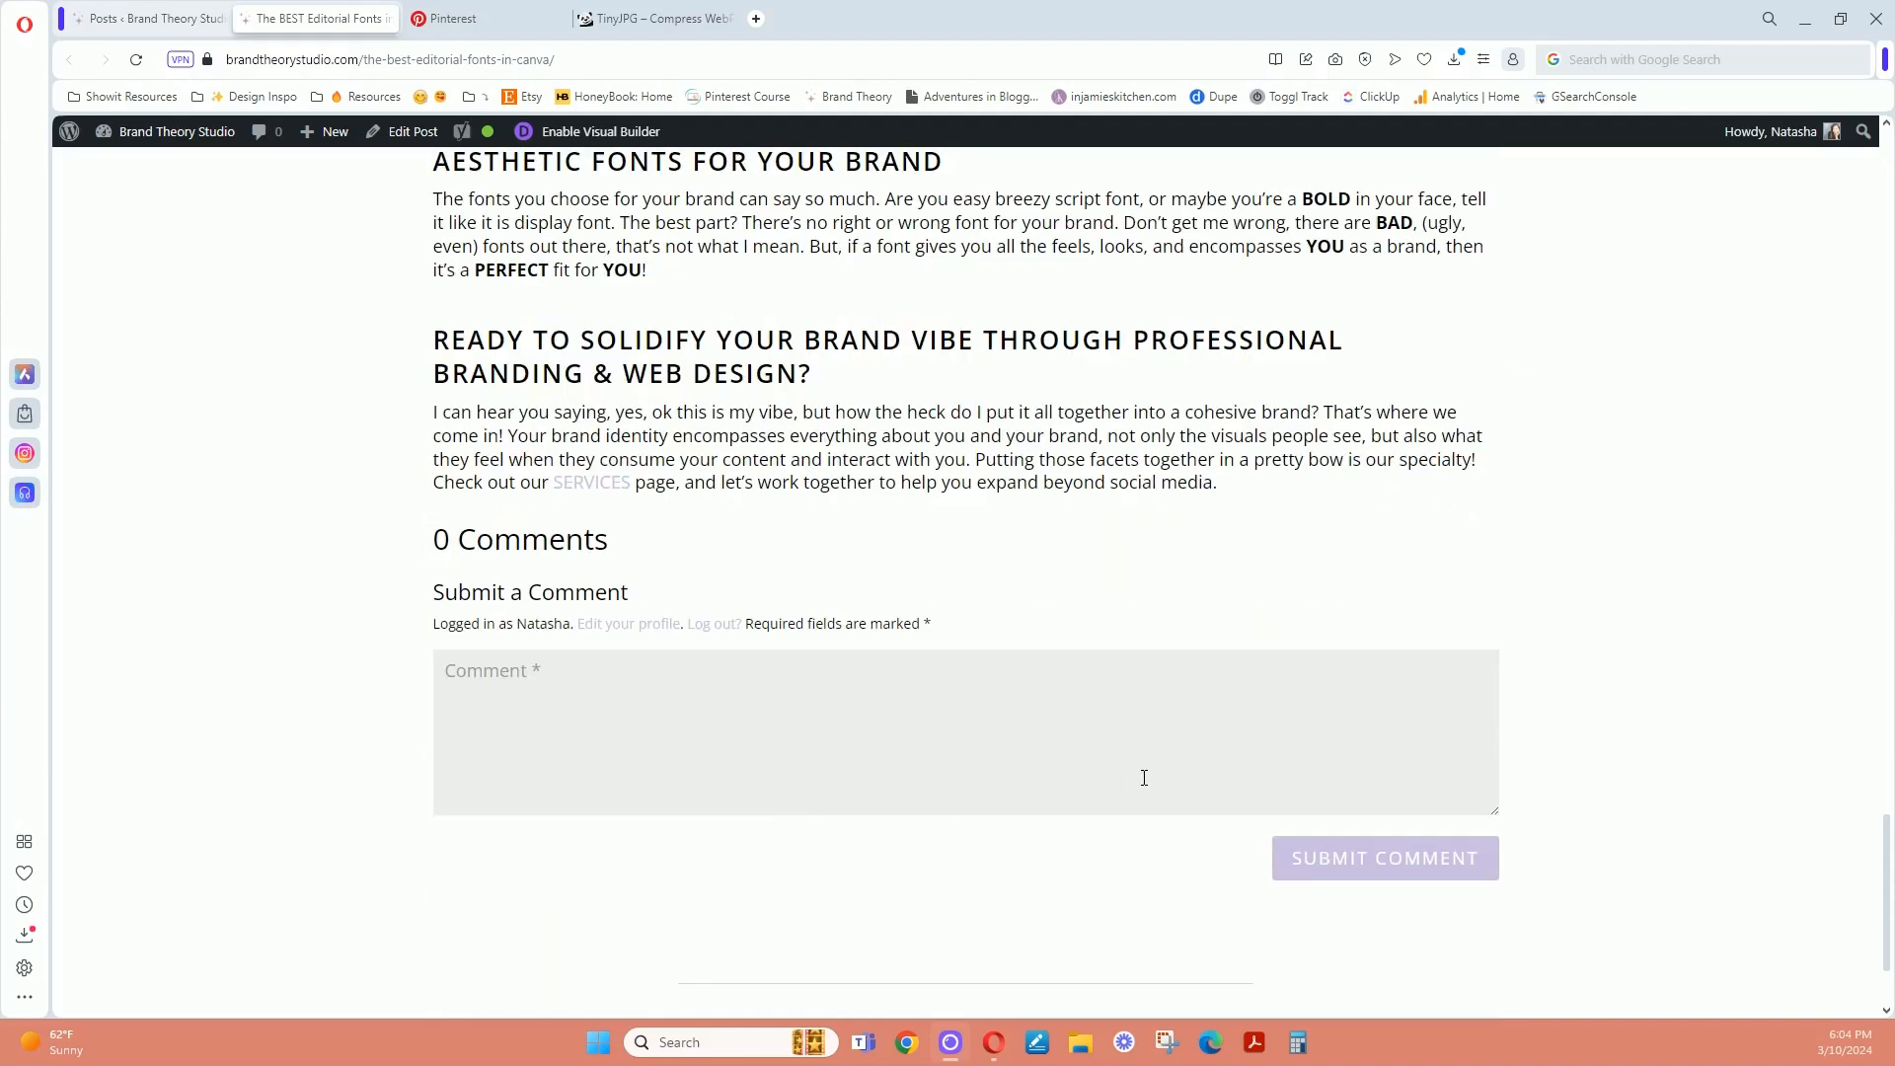
pyautogui.scroll(5, 1133, 782)
pyautogui.scroll(10, 1133, 783)
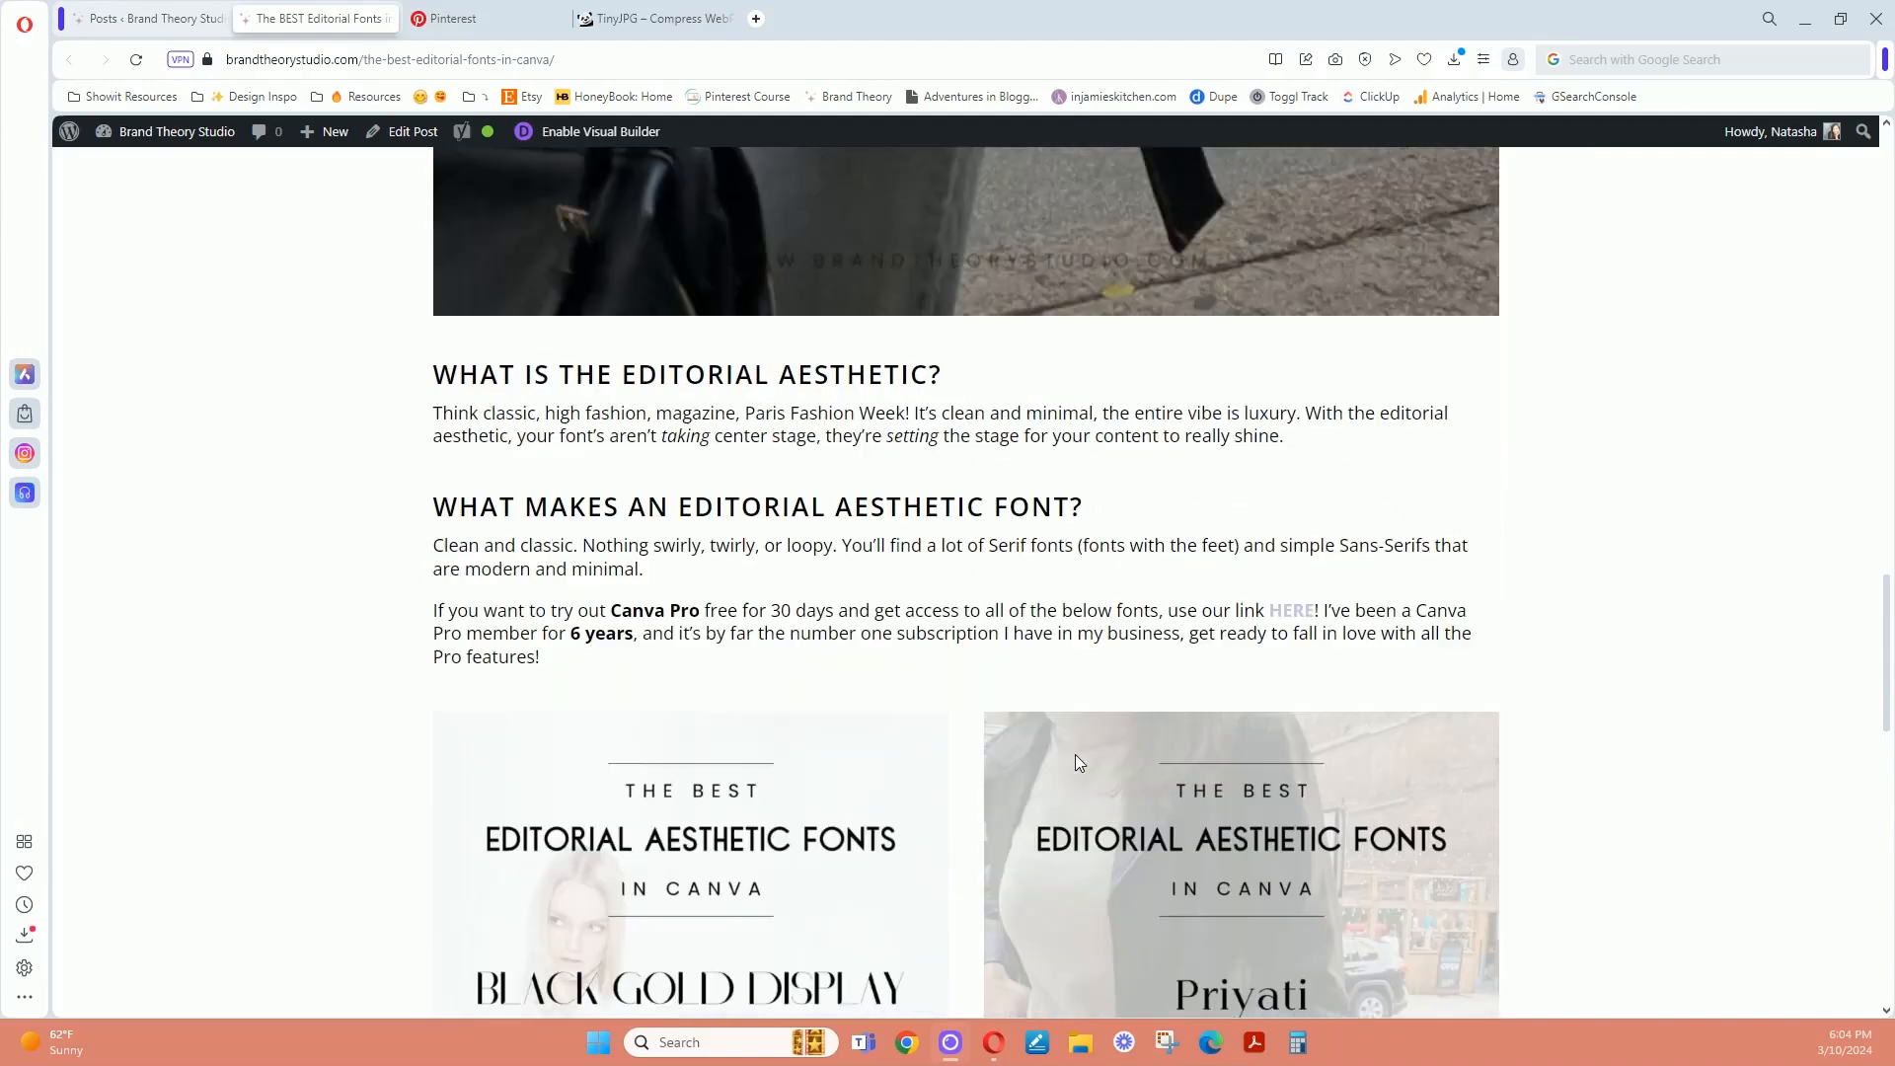
pyautogui.scroll(14, 940, 662)
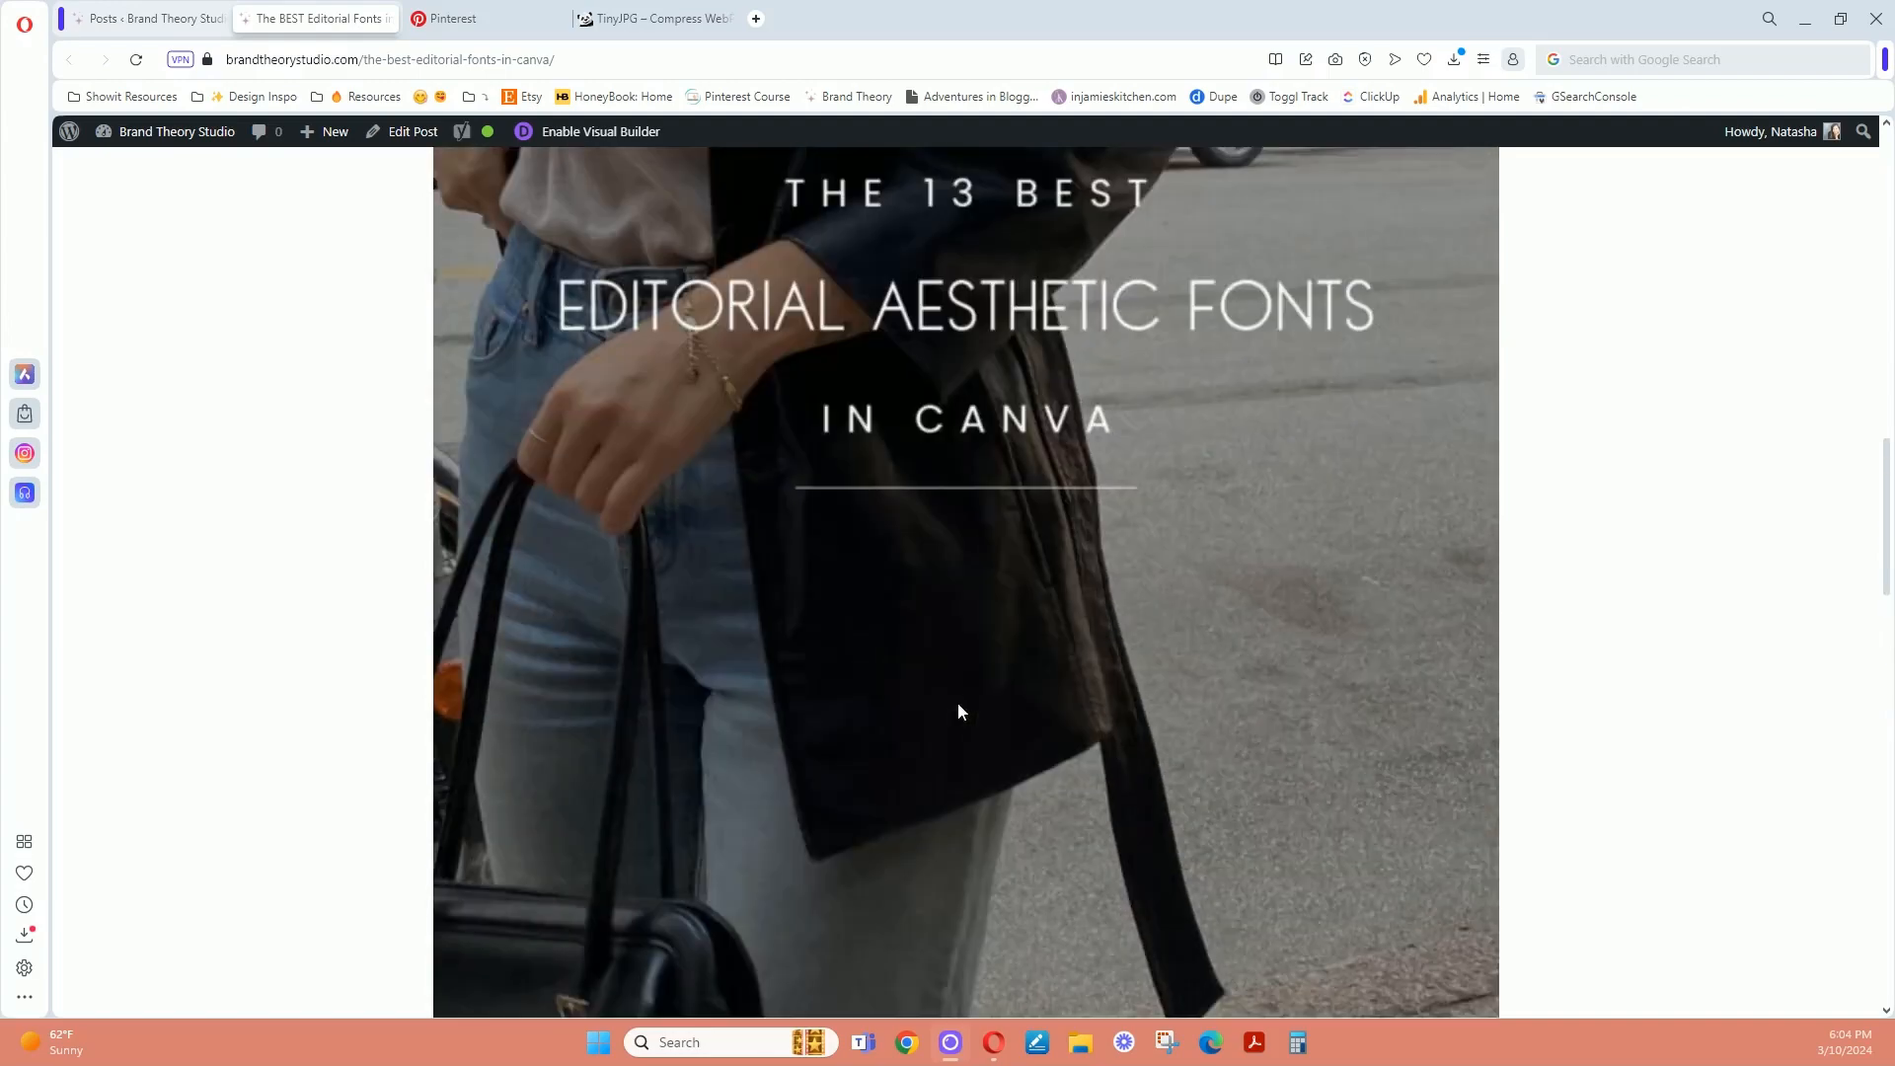
pyautogui.scroll(6, 950, 703)
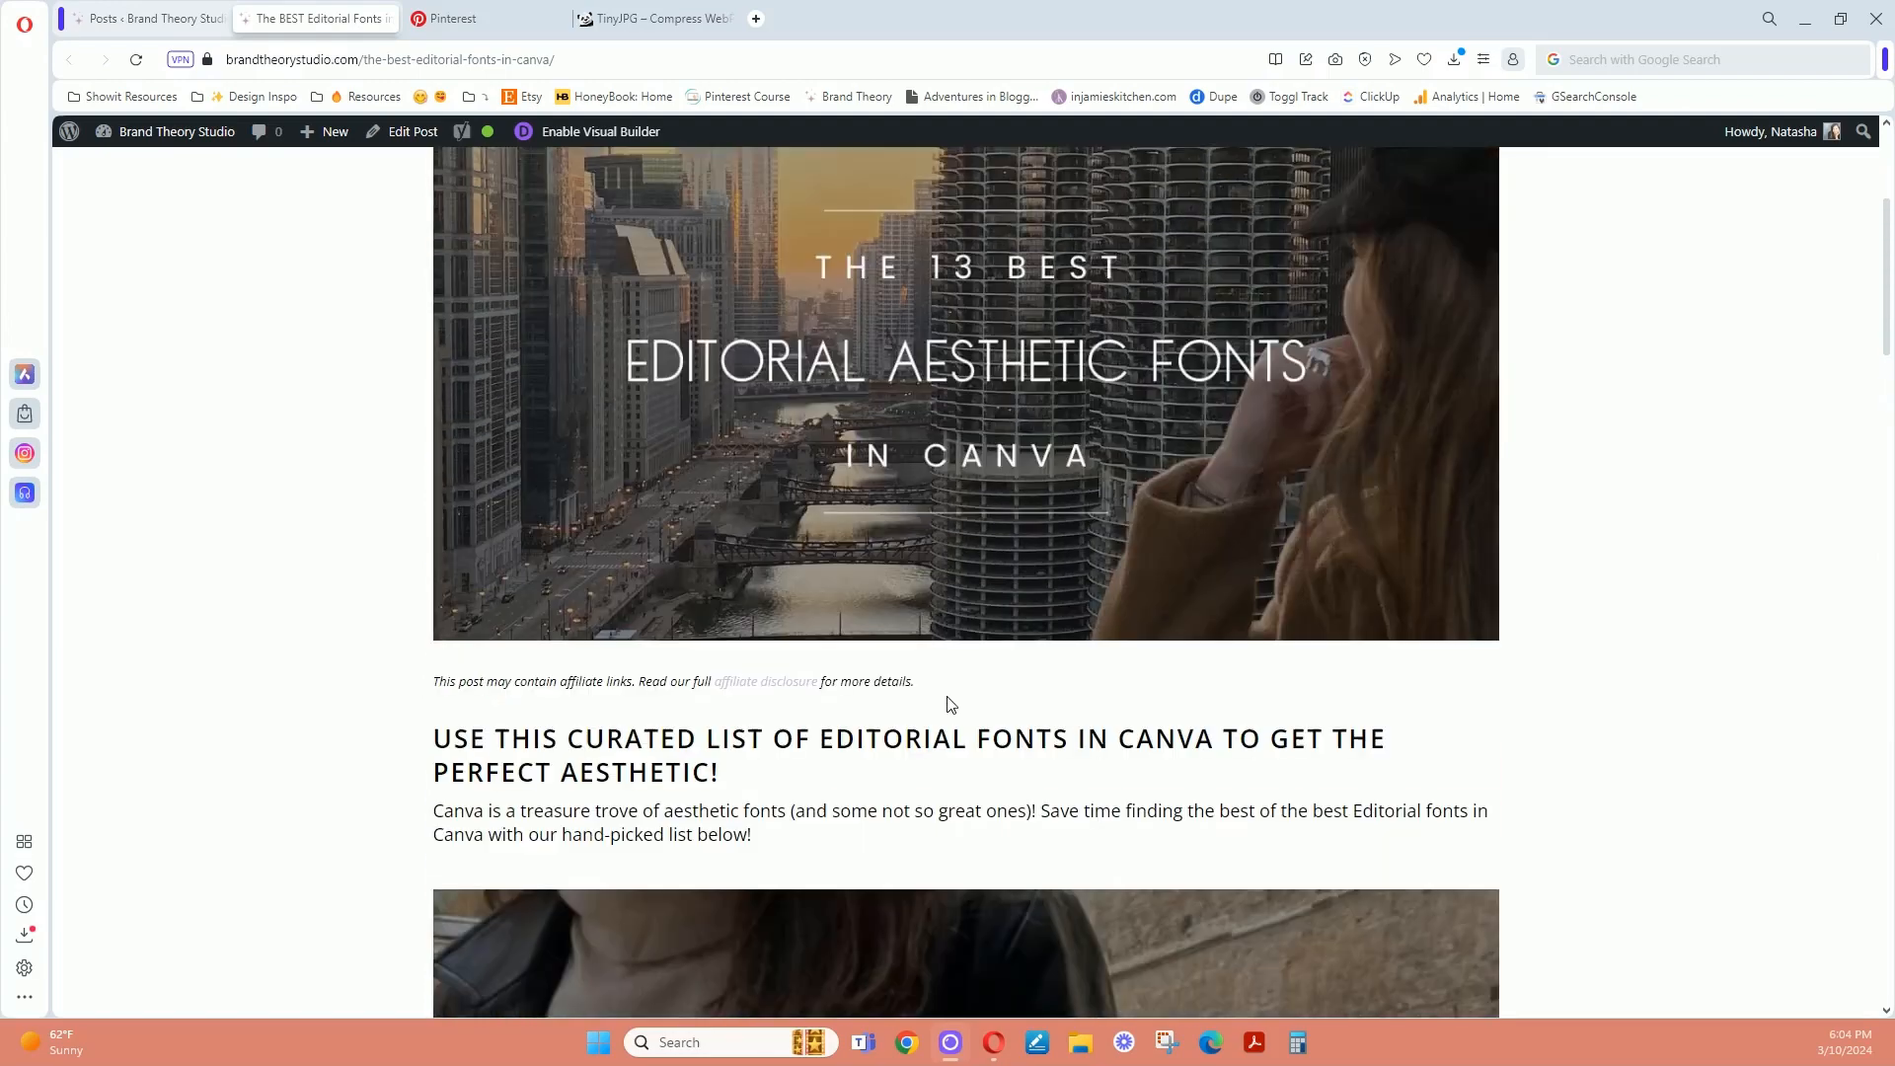
pyautogui.scroll(4, 948, 697)
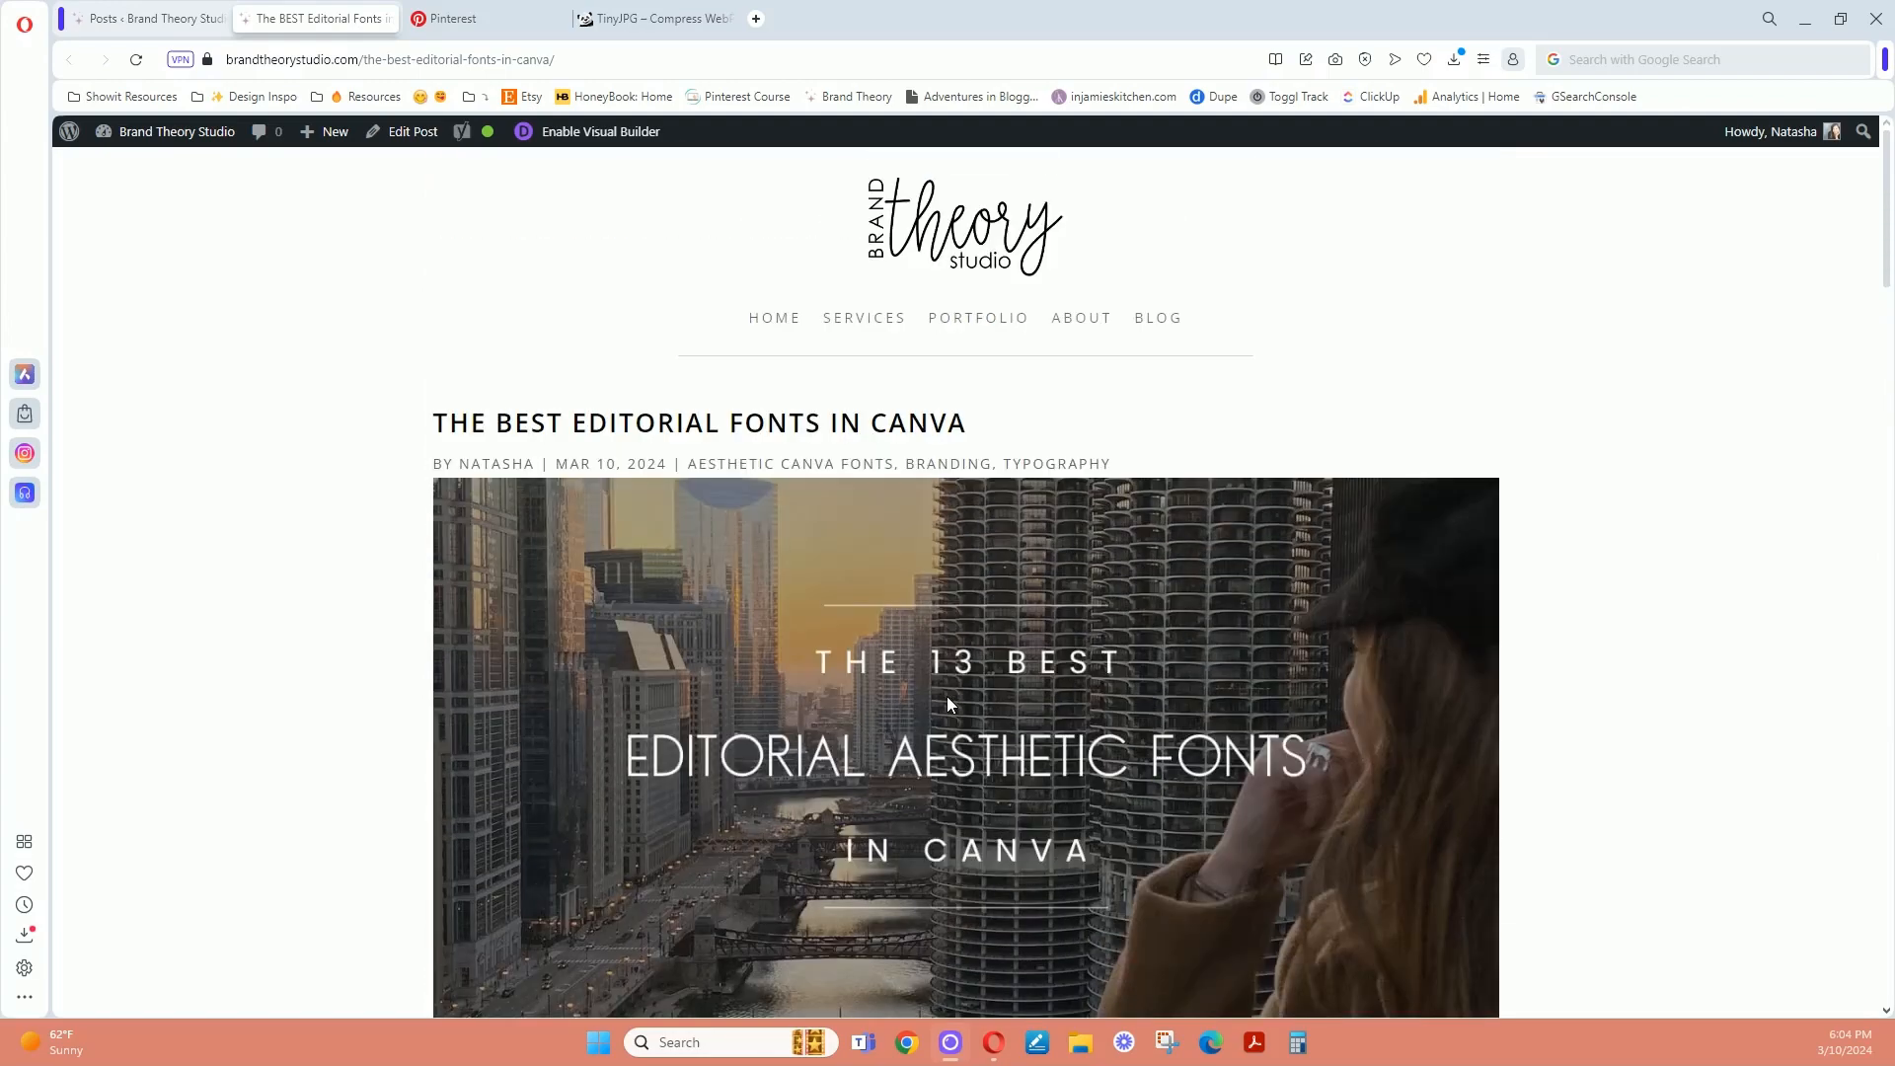